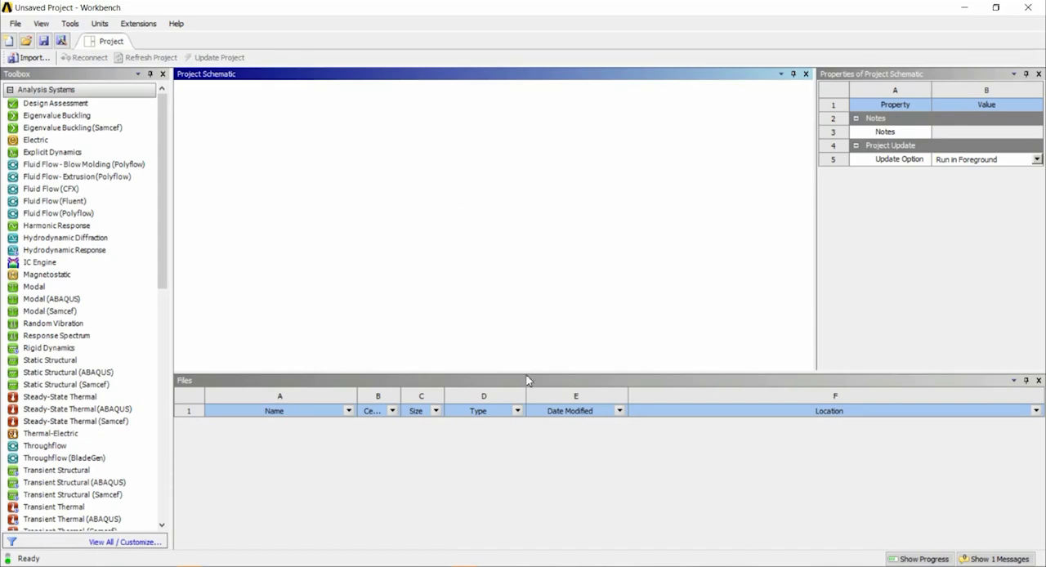
left_click(609, 566)
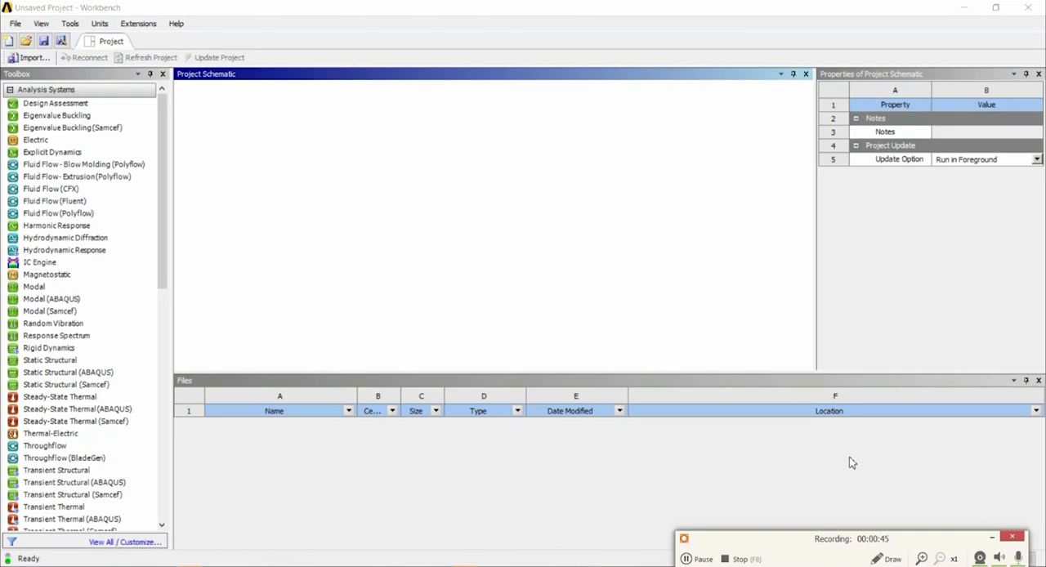
left_click(990, 539)
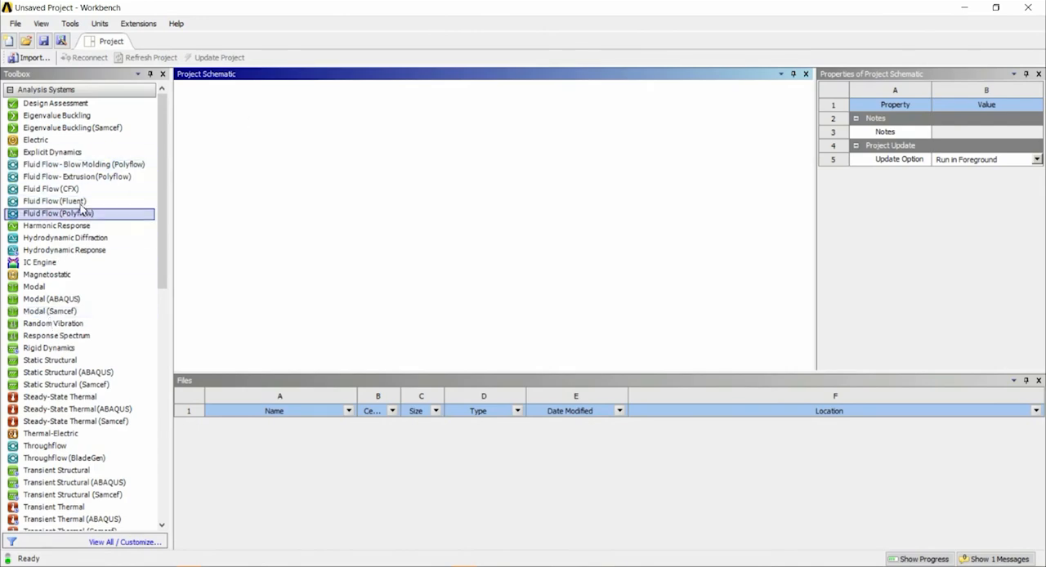
mouse_move(166, 129)
left_mouse_down()
mouse_move(163, 283)
mouse_move(171, 120)
left_mouse_up()
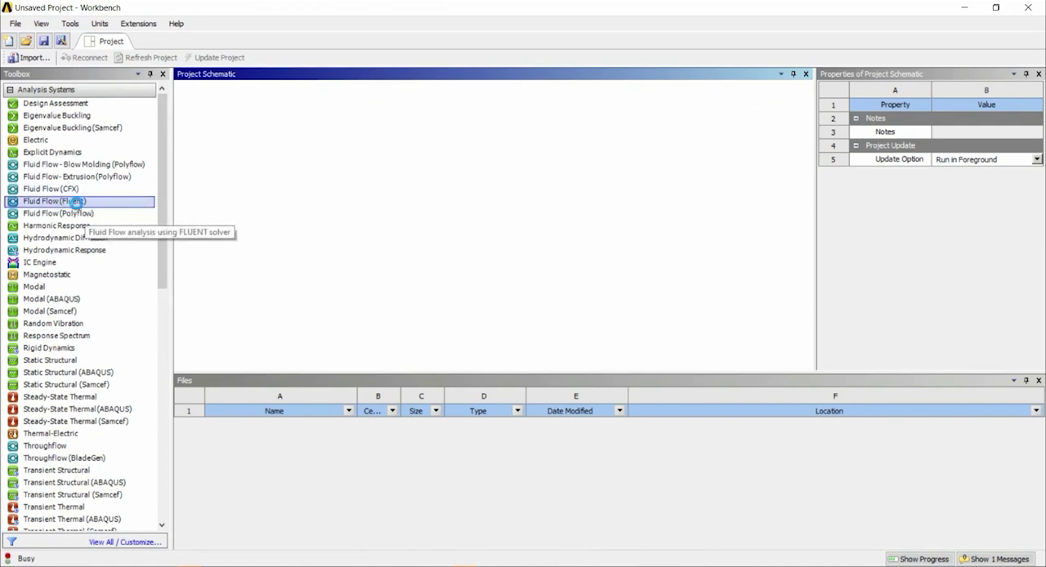
Add a Fluid Flow (Fluent) analysis system to the project schematic, keeping its default name.
left_click(77, 204)
left_click_drag(78, 204, 270, 147)
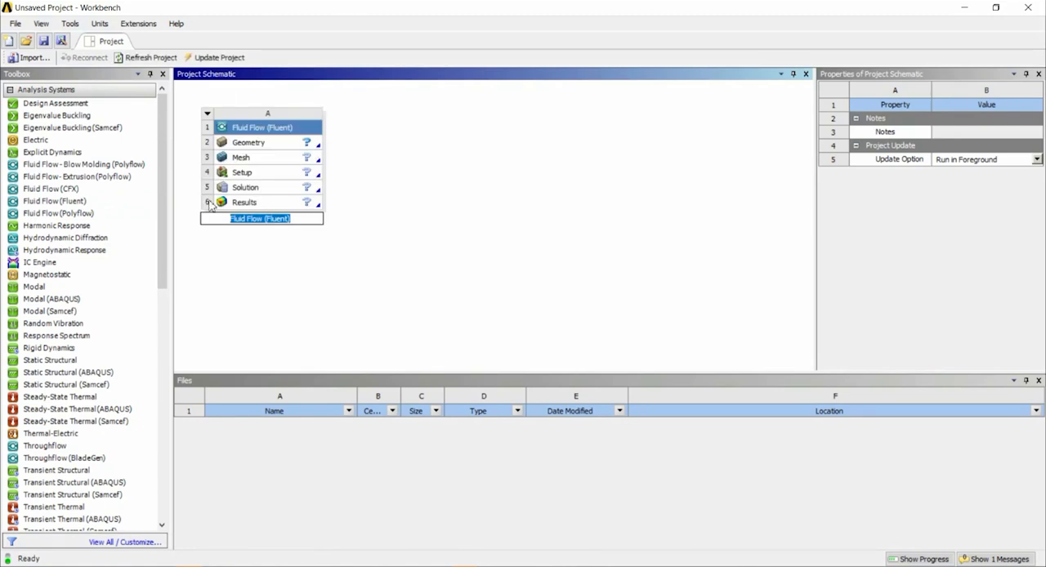
left_click(334, 138)
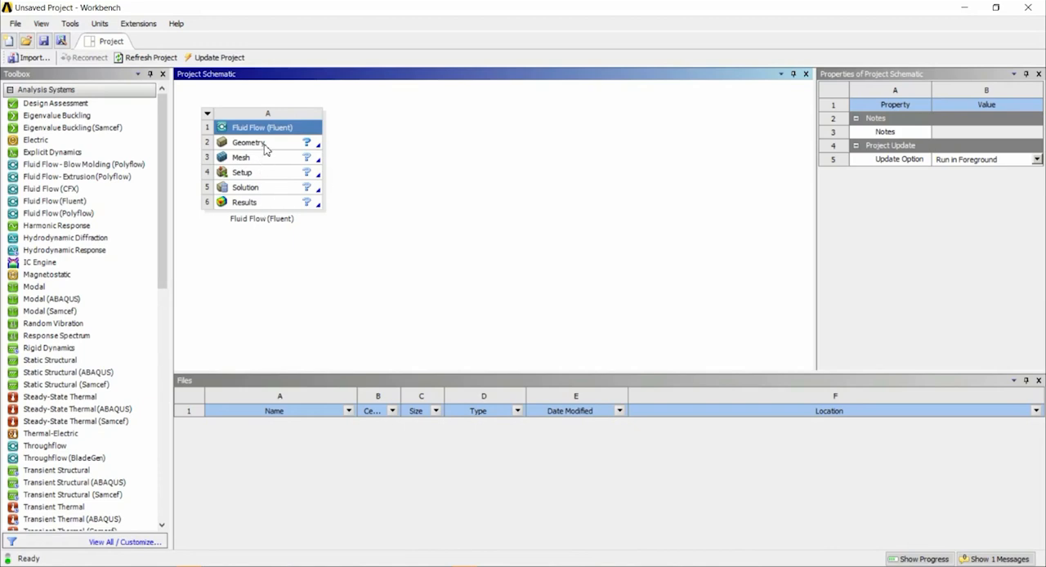
Review the properties of the Geometry, Mesh, Setup, Solution and Results cells of the Fluent system.
left_click(263, 144)
left_click(260, 158)
left_click(258, 173)
left_click(260, 189)
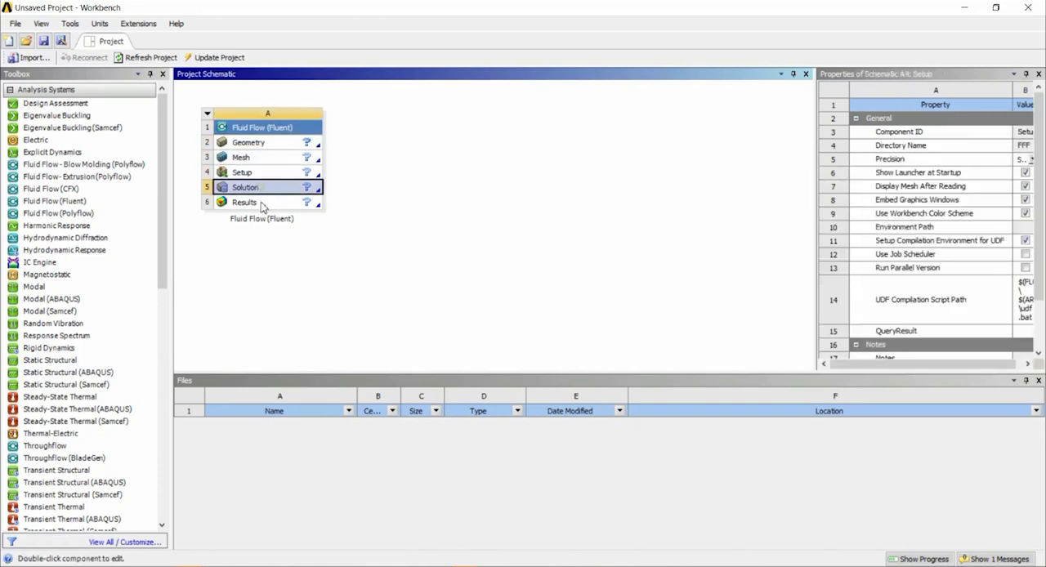
left_click(263, 205)
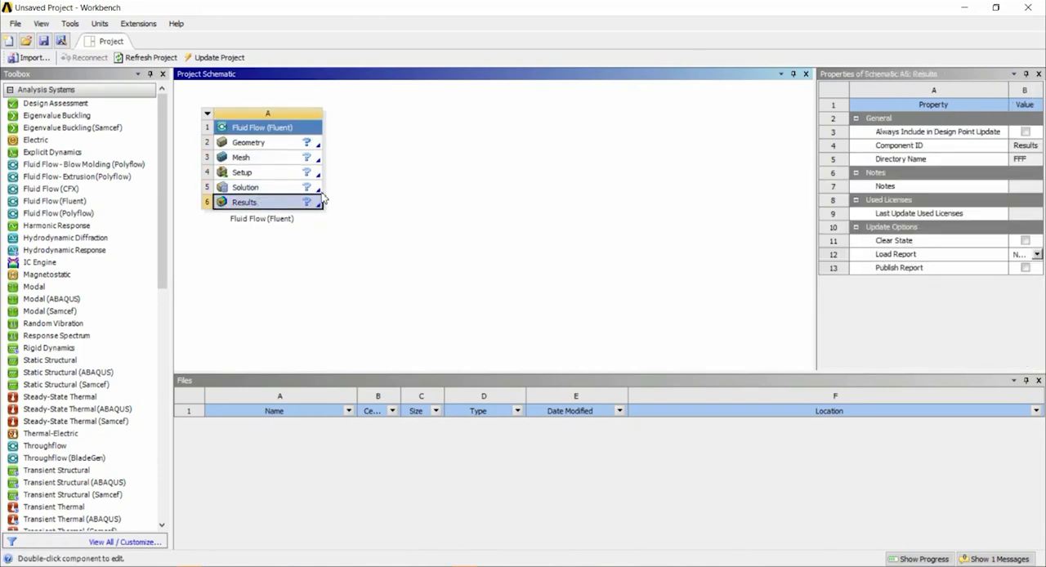
left_click(278, 144)
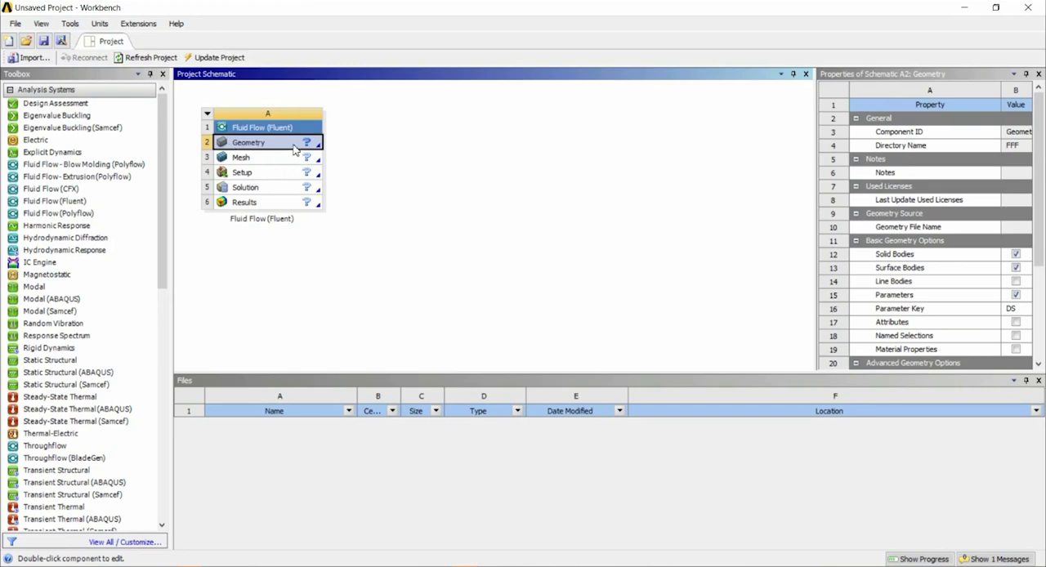
left_click(246, 158)
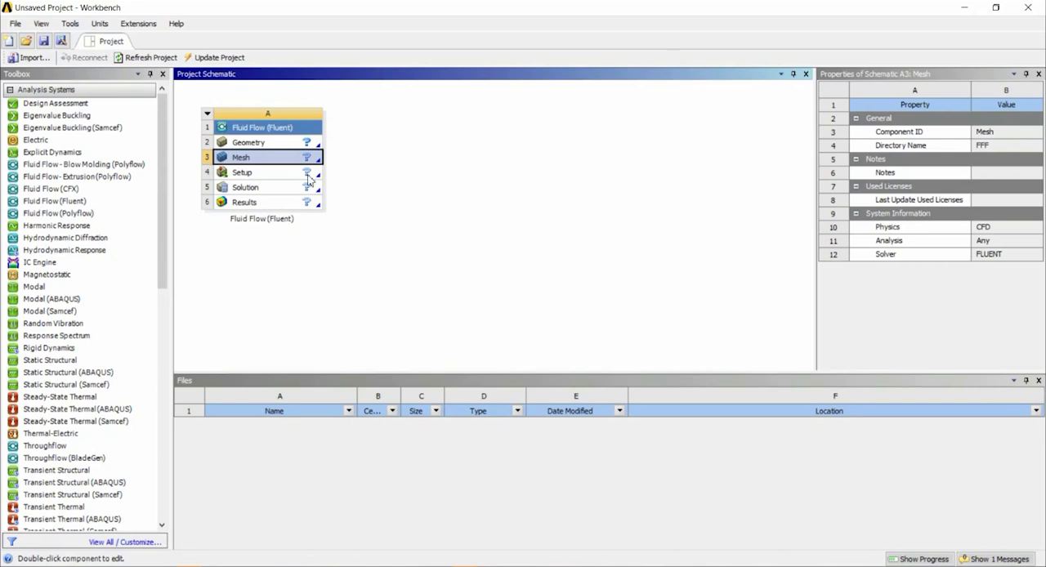
Set the Geometry cell's analysis type to 2D in its advanced geometry options.
left_click(266, 146)
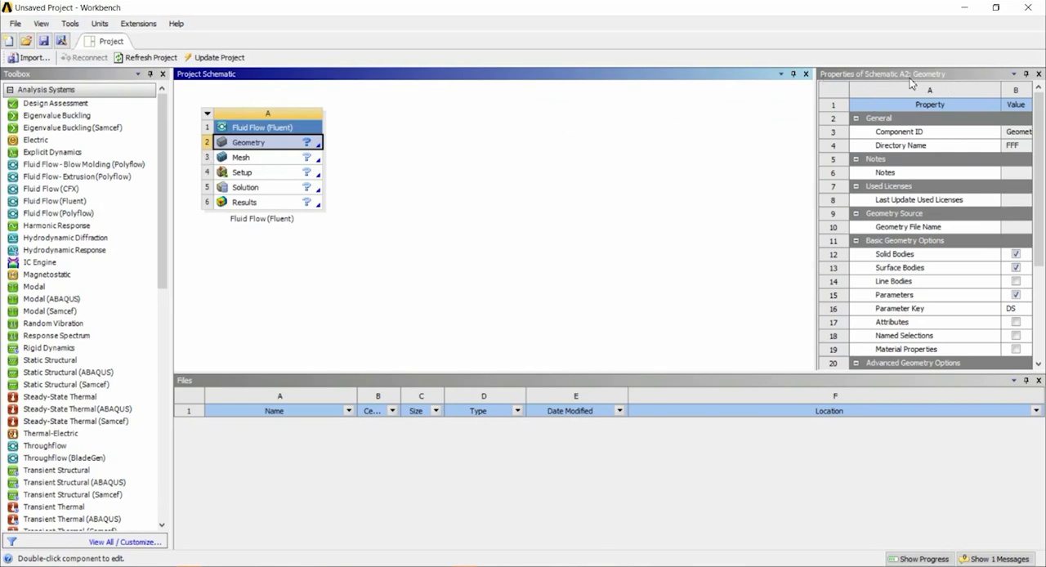
left_click_drag(1039, 122, 1039, 202)
left_click(1026, 225)
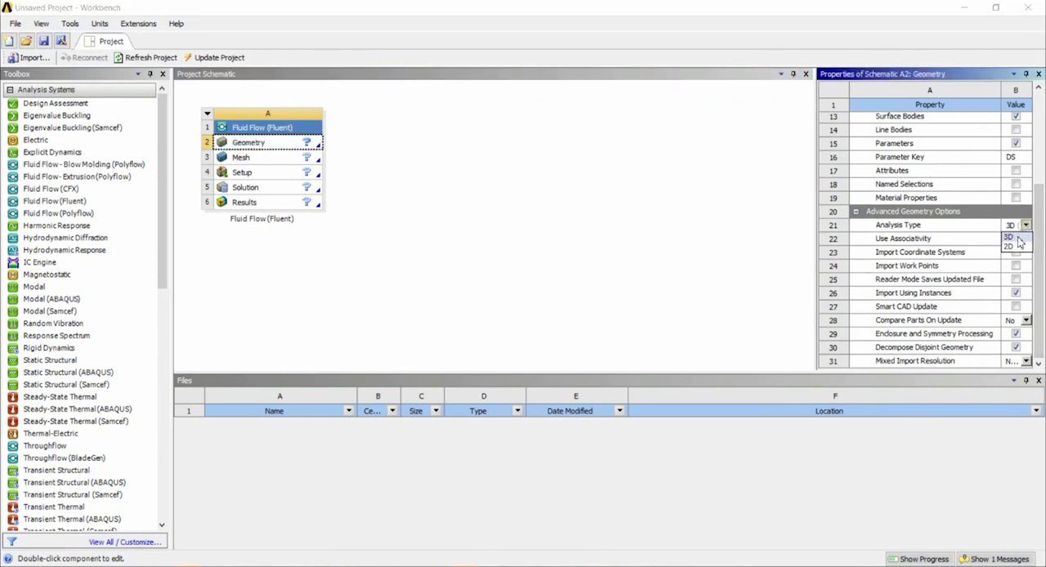
left_click(1013, 246)
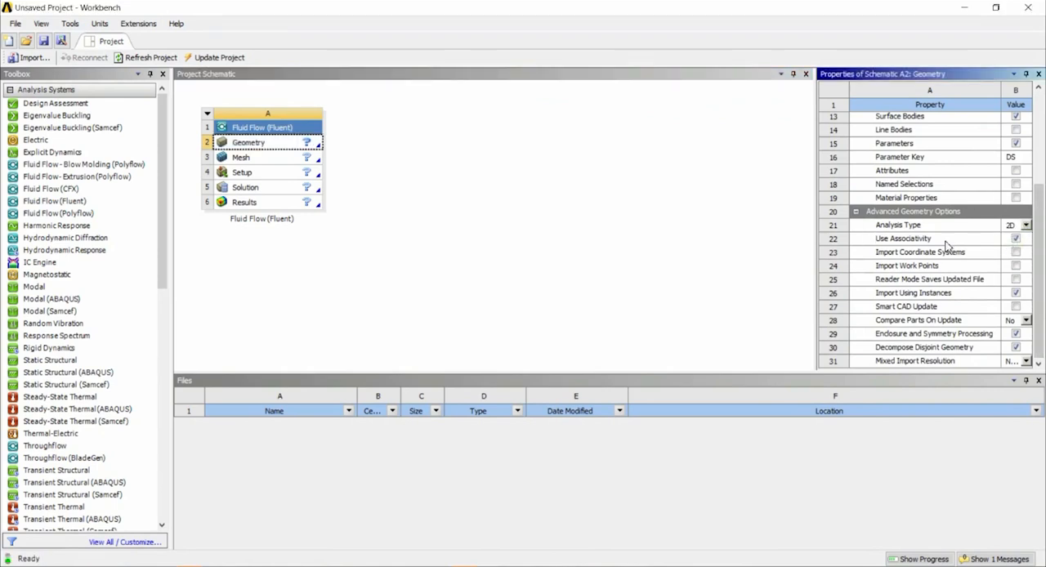
Open the geometry in DesignModeler and start sketching on the XYPlane, viewed face-on.
double_click(258, 145)
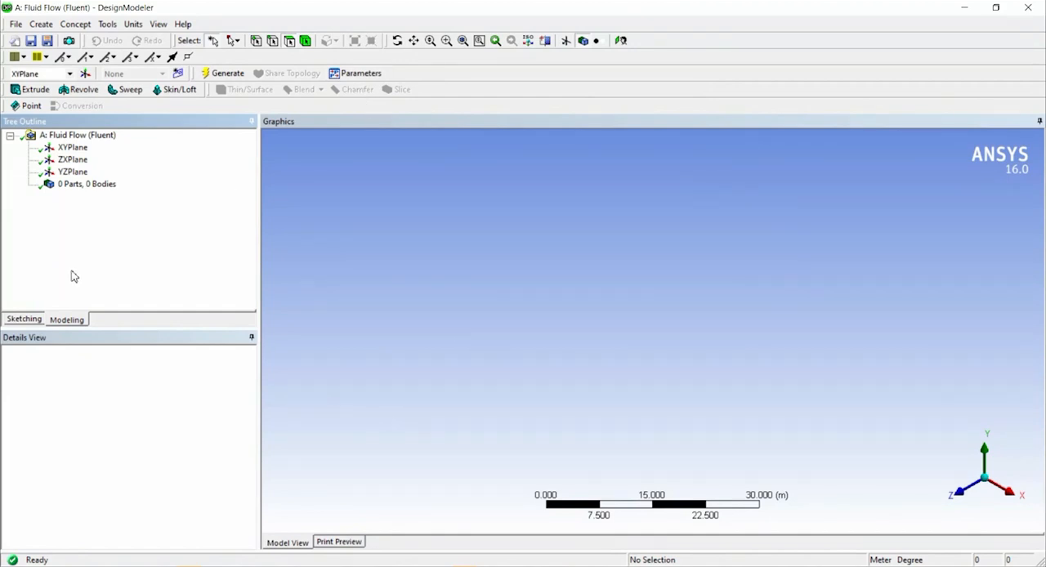
left_click(71, 151)
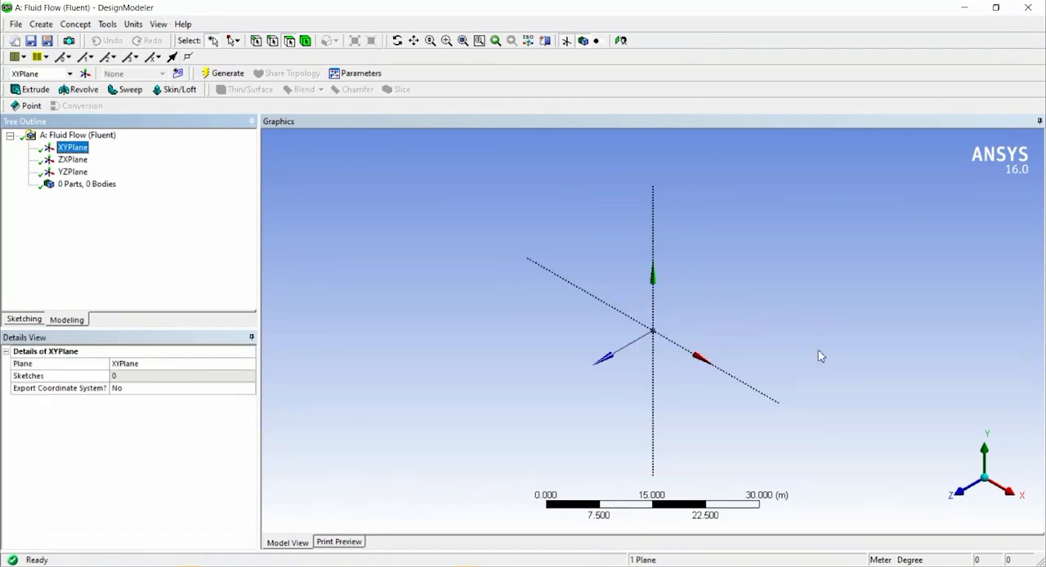
left_click(961, 501)
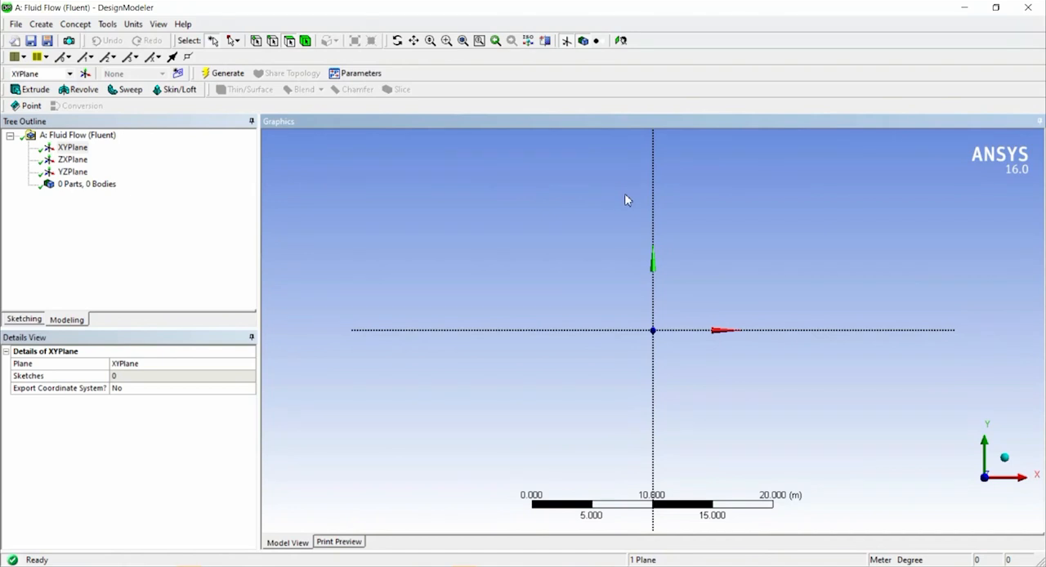
left_click(23, 320)
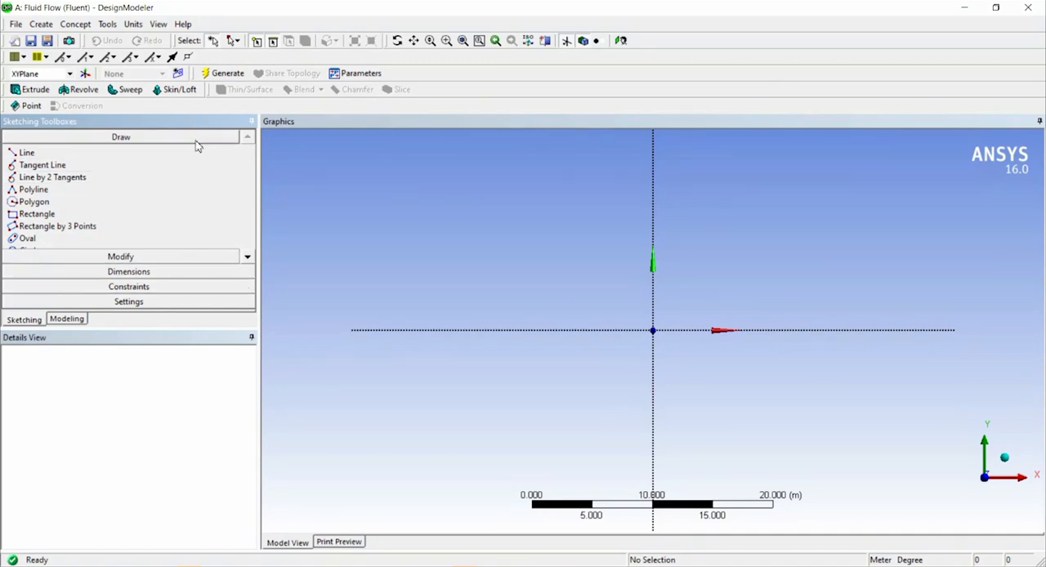
Look through the available drawing, modifying, dimensioning, constraint and grid-setting tools, plus the Create and Concept commands.
left_click(159, 257)
left_click(160, 276)
left_click(165, 287)
left_click(163, 299)
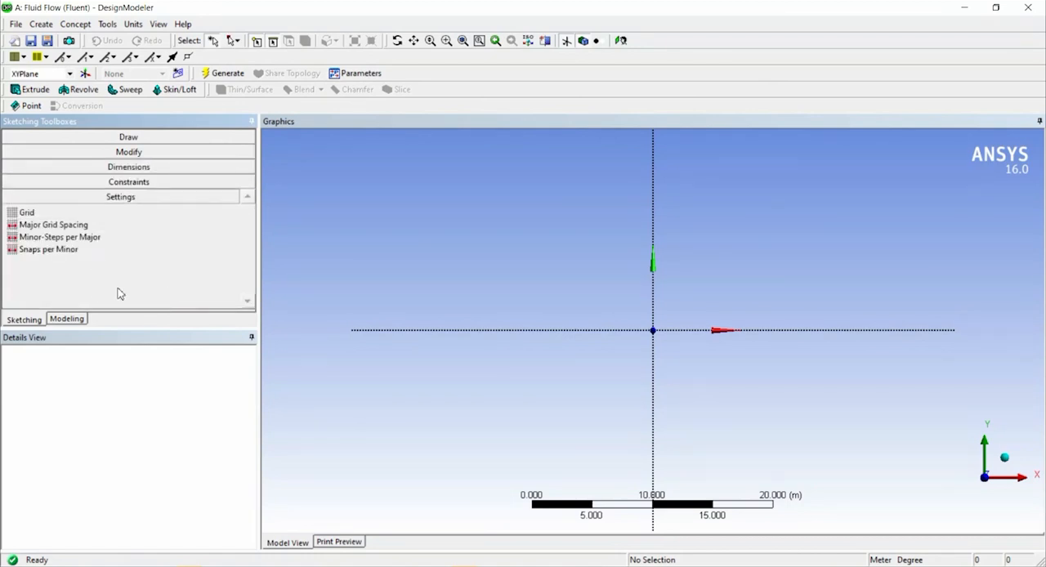
left_click(158, 139)
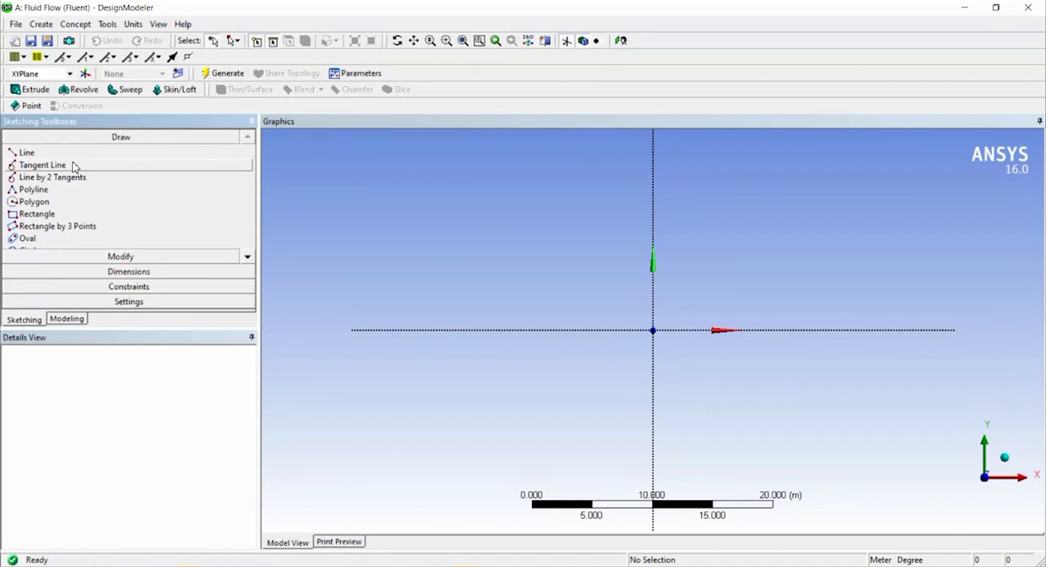
left_click(142, 256)
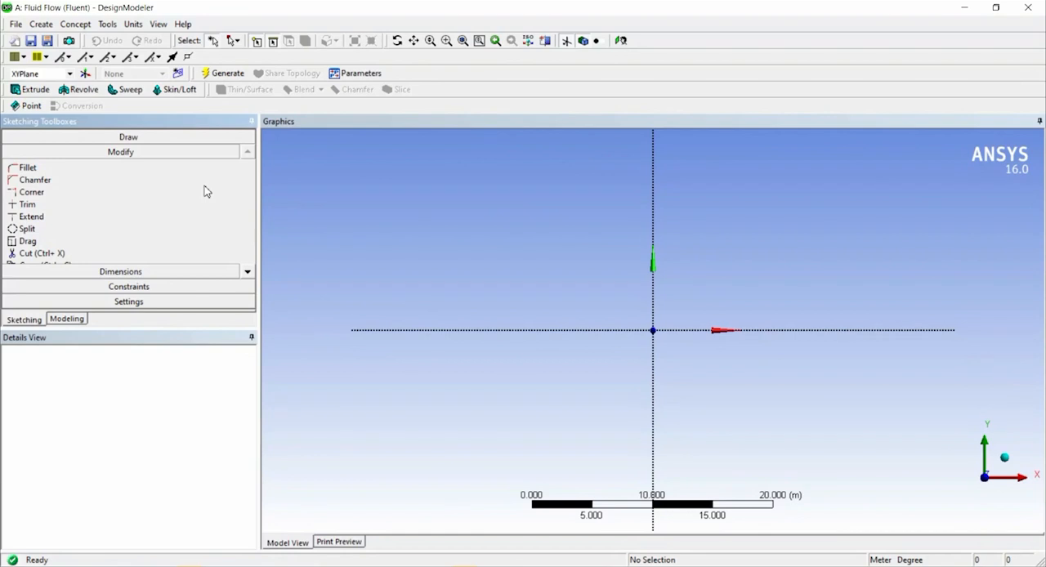
left_click(174, 273)
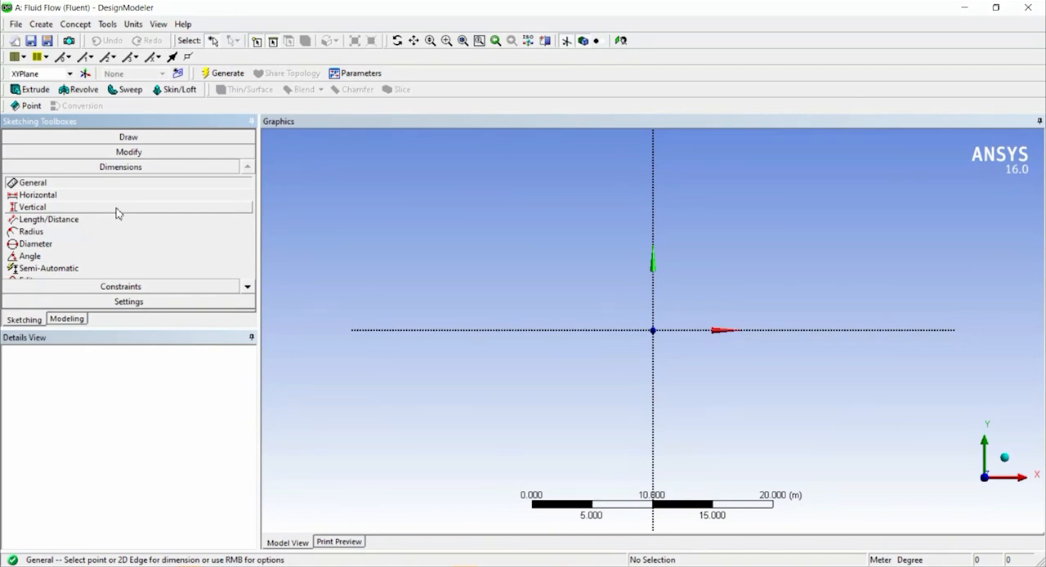
left_click(136, 287)
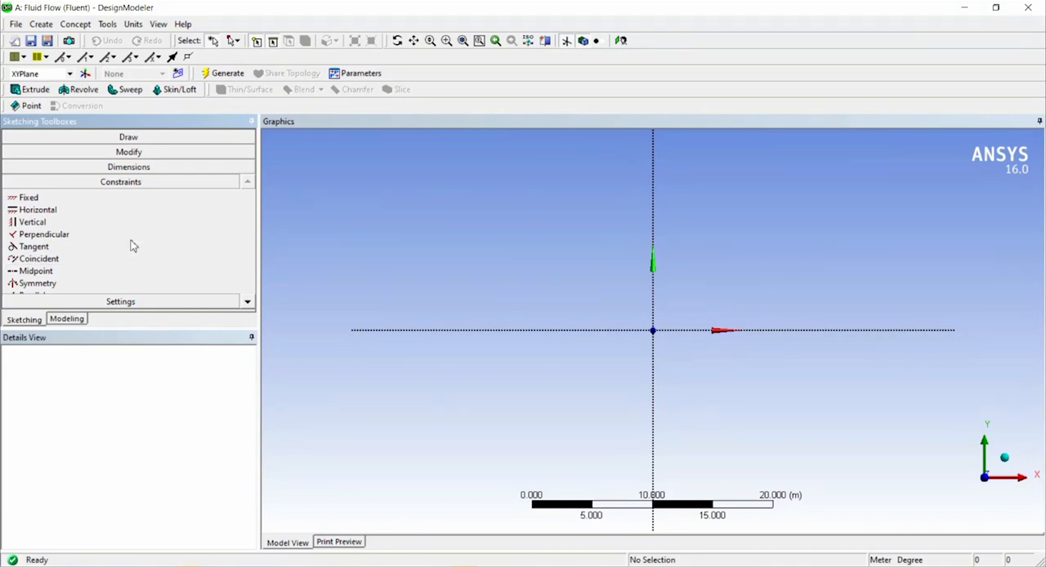
left_click(128, 302)
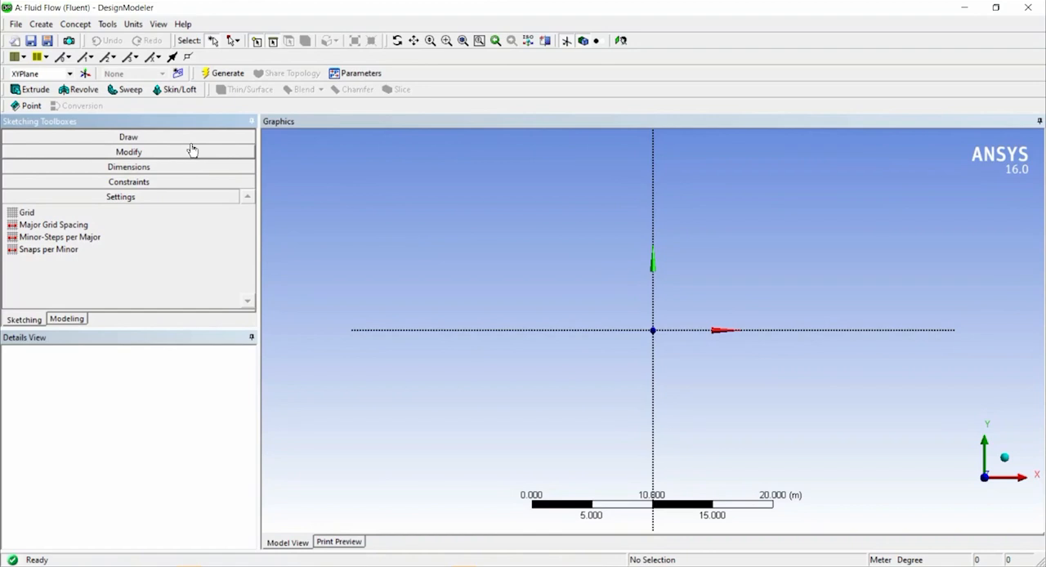
left_click(42, 25)
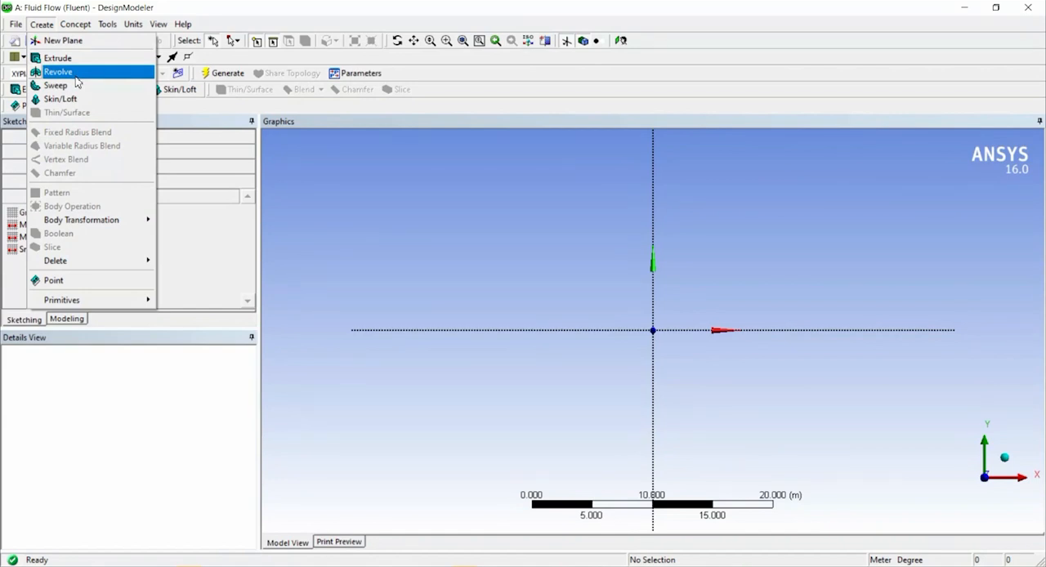
mouse_move(75, 23)
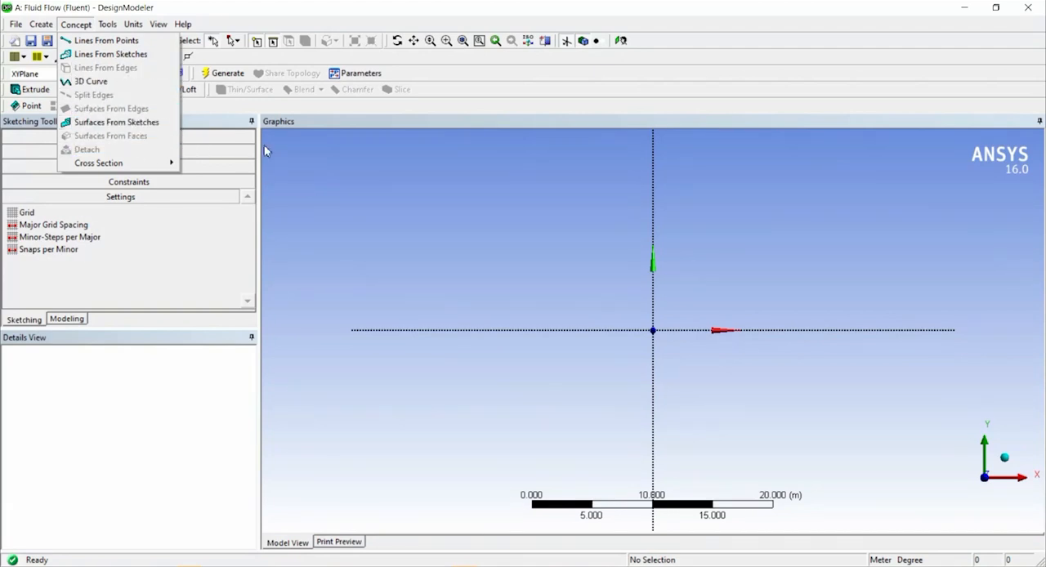
left_click(395, 179)
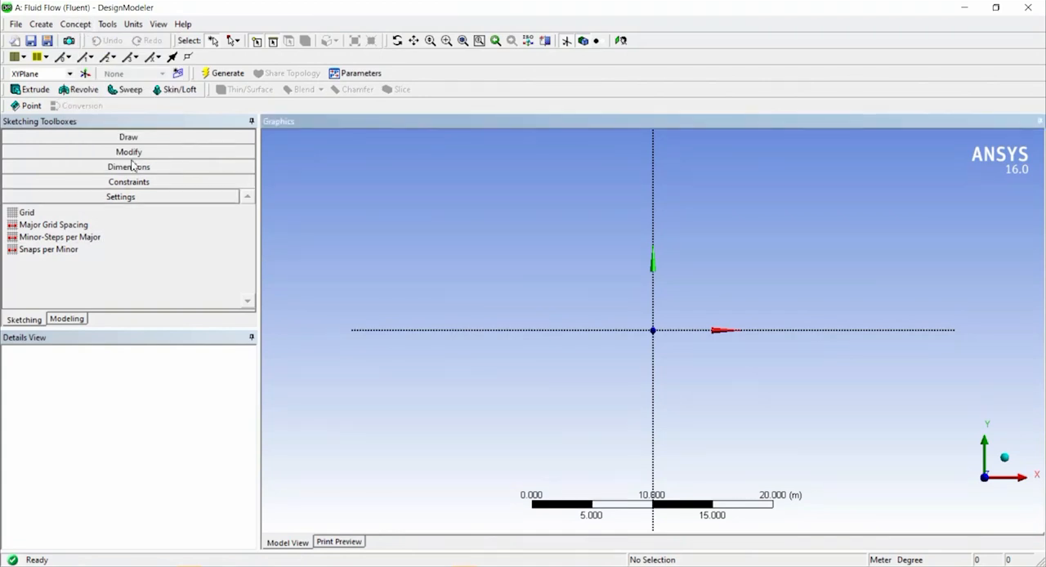
Sketch a rectangle about 1.75 m by 0.71 m from the origin into the positive X and Y quadrant.
left_click(135, 137)
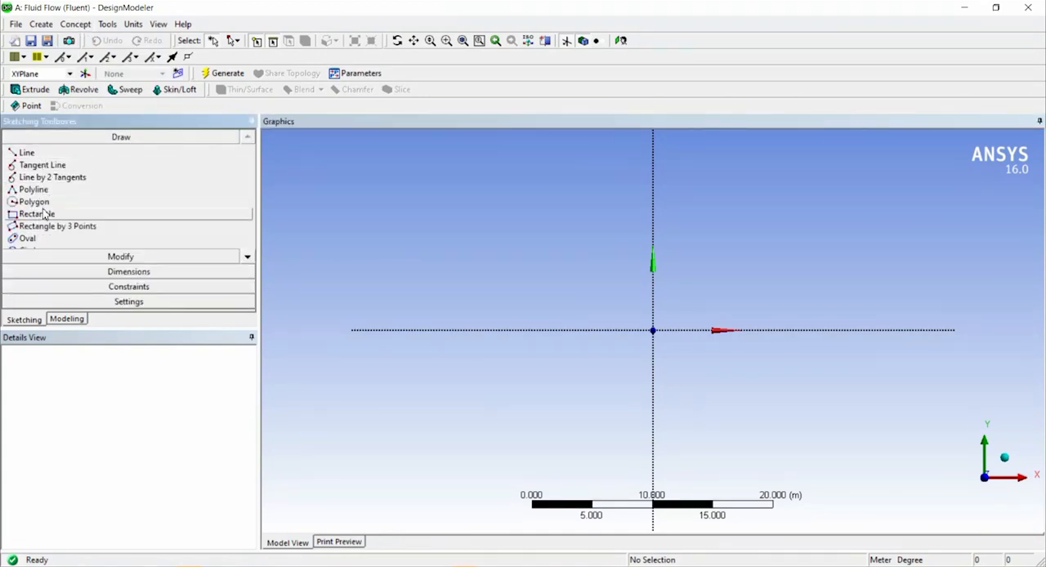
left_click(41, 213)
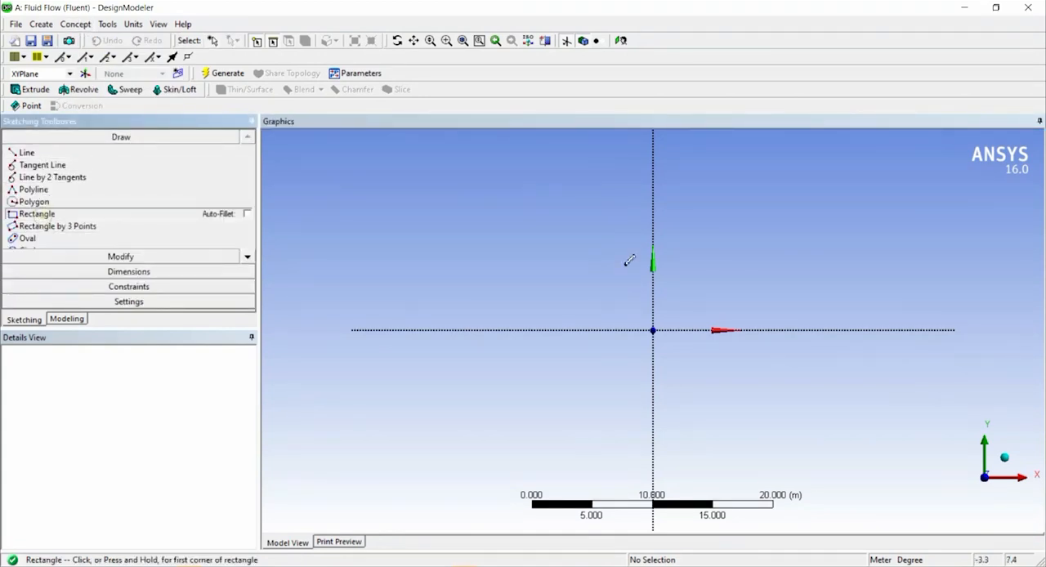
left_click(652, 330)
left_click(678, 320)
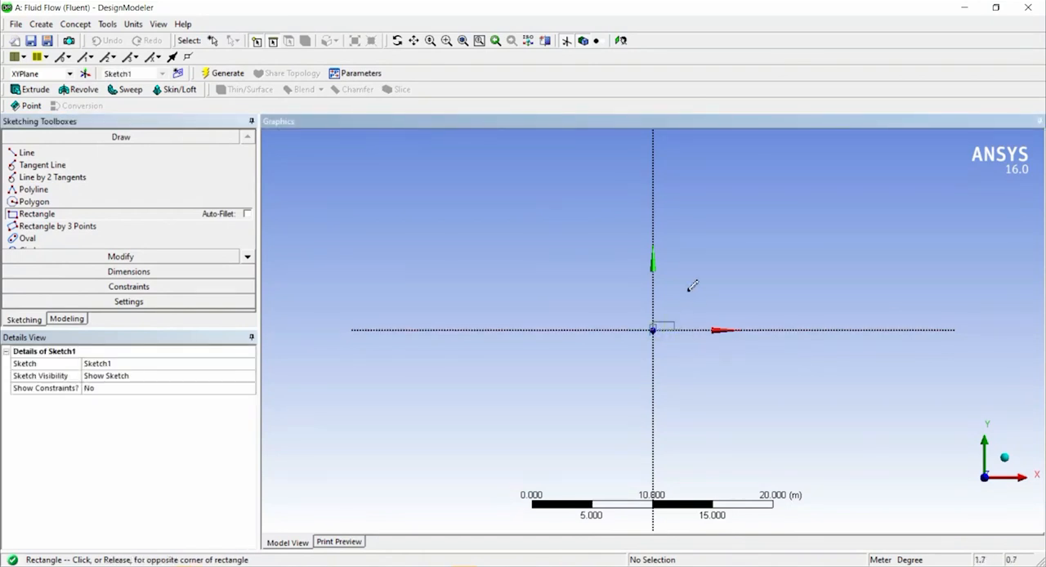
scroll(677, 349, "up", 2)
scroll(676, 349, "up", 4)
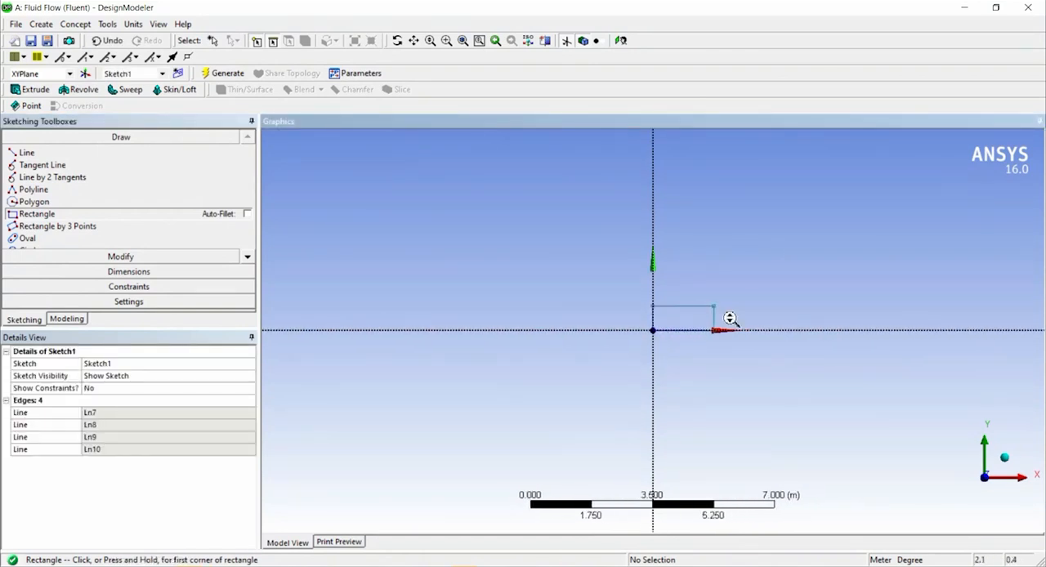
Dimension the rectangle's upper horizontal edge and set its length to 0.1 m.
left_click(90, 272)
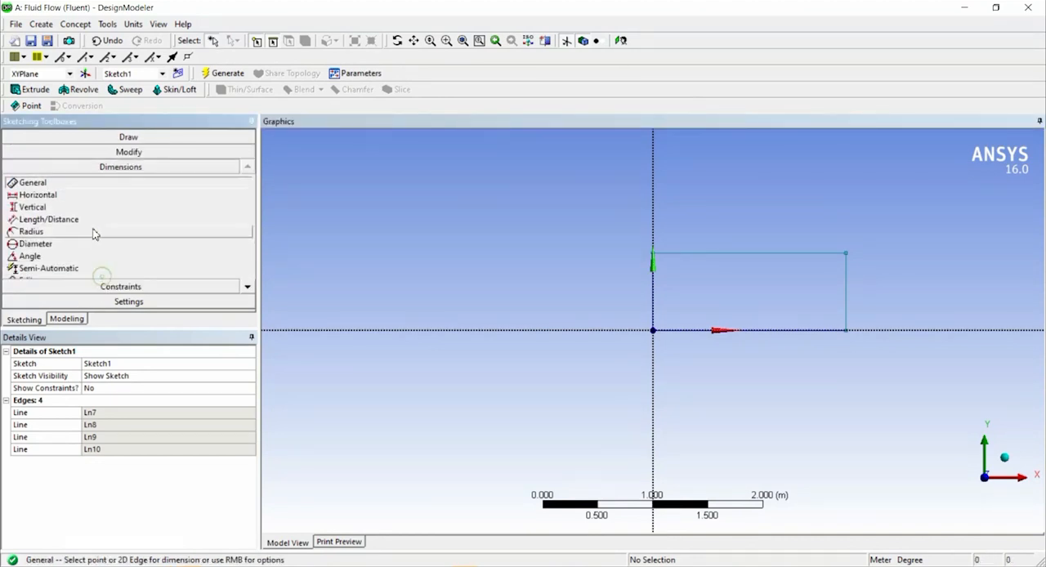
left_click(812, 255)
left_click(764, 240)
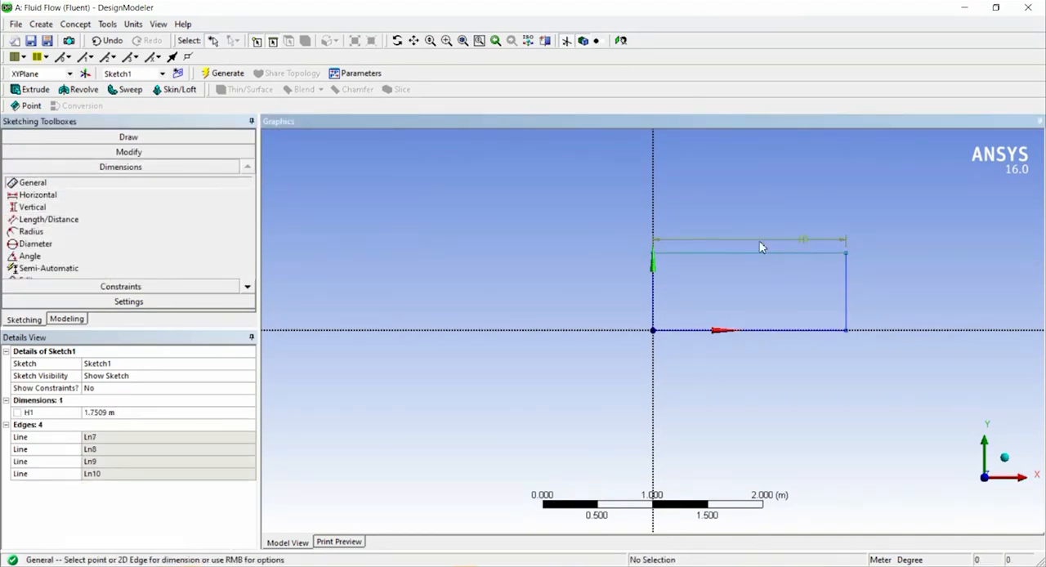
left_click(120, 415)
type("0.1")
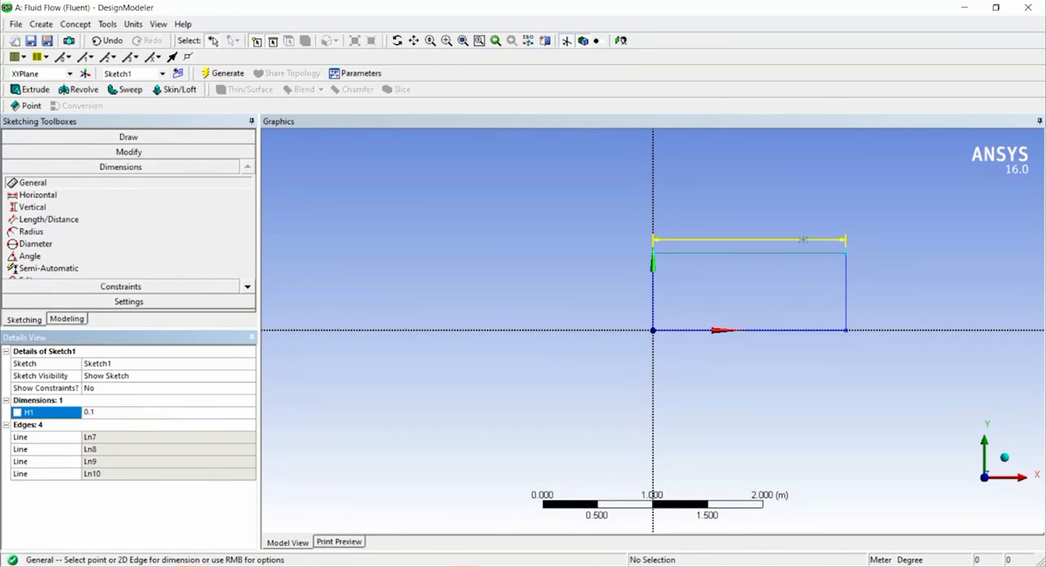
key("Return")
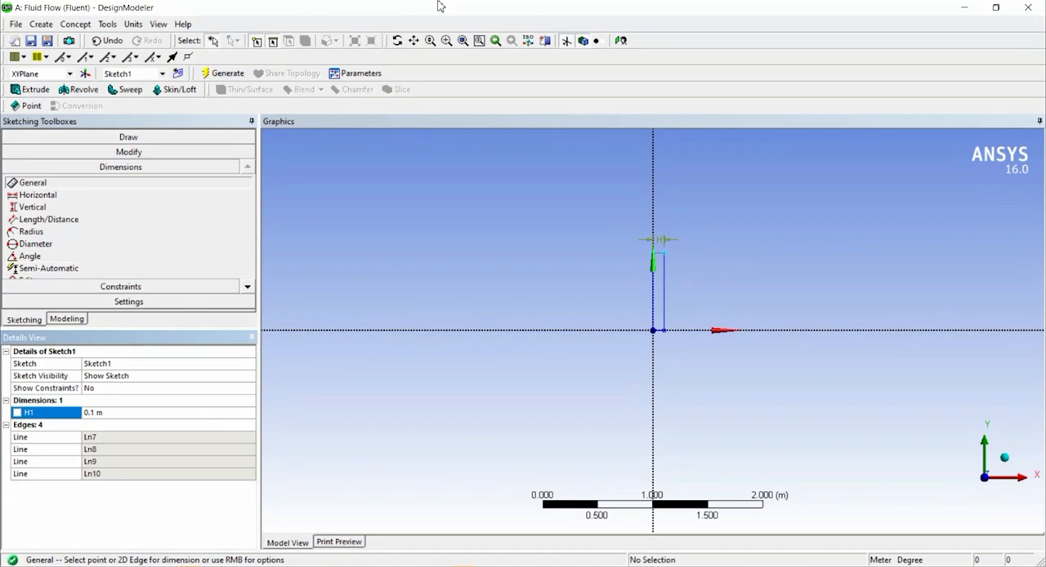
Dimension the rectangle's vertical edge away from the Y axis, set its length to 0.02 m, and generate the sketch.
left_click(664, 286)
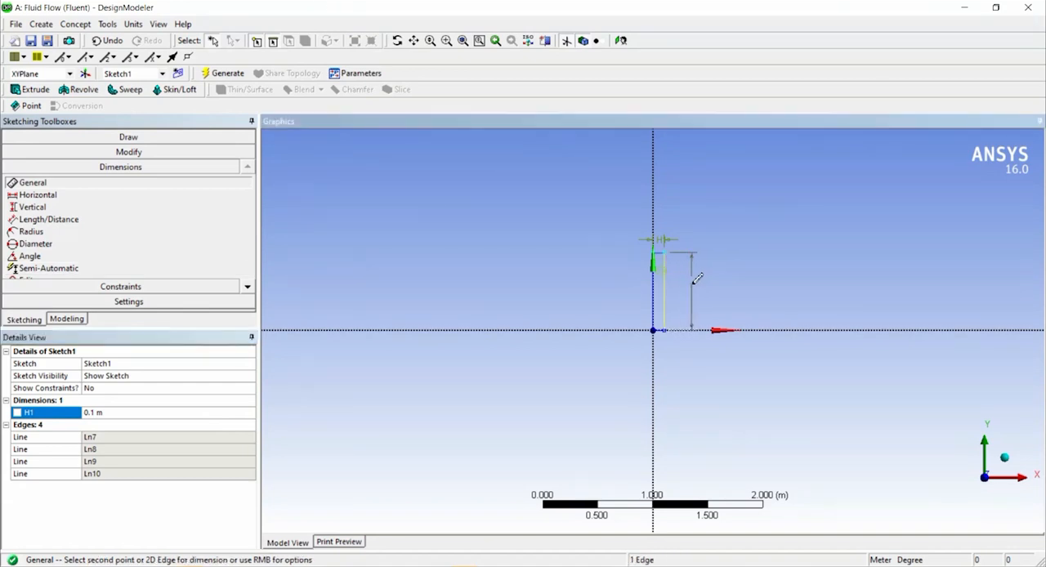
left_click(698, 278)
left_click(141, 425)
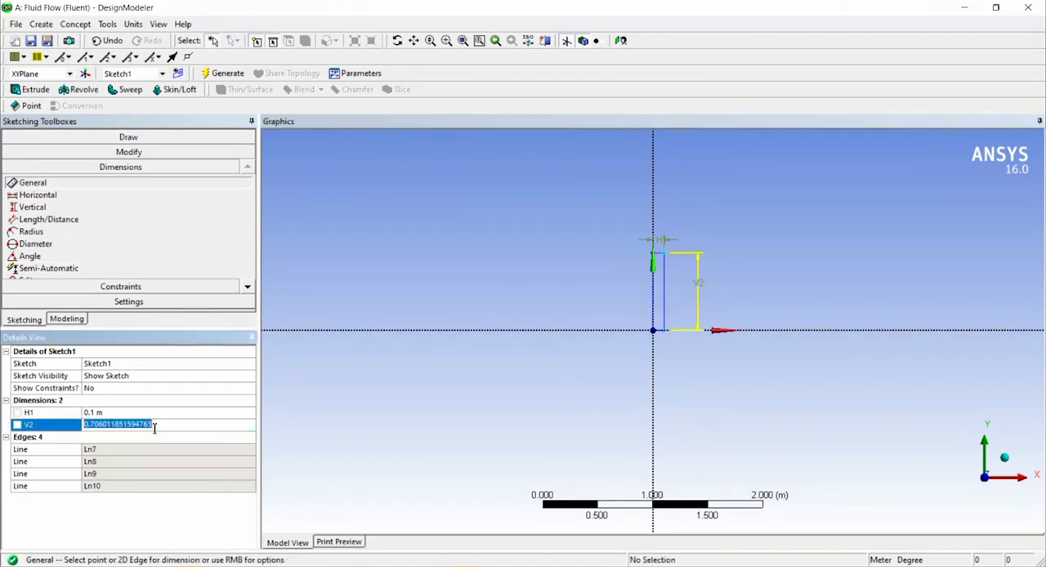
type("0.")
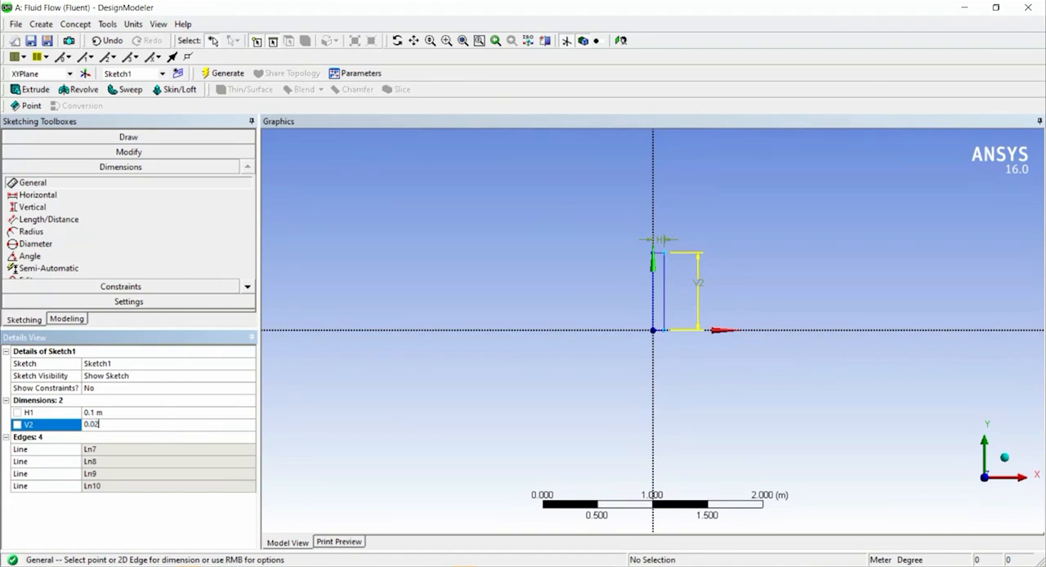
type("02")
key("Return")
scroll(649, 357, "up", 5)
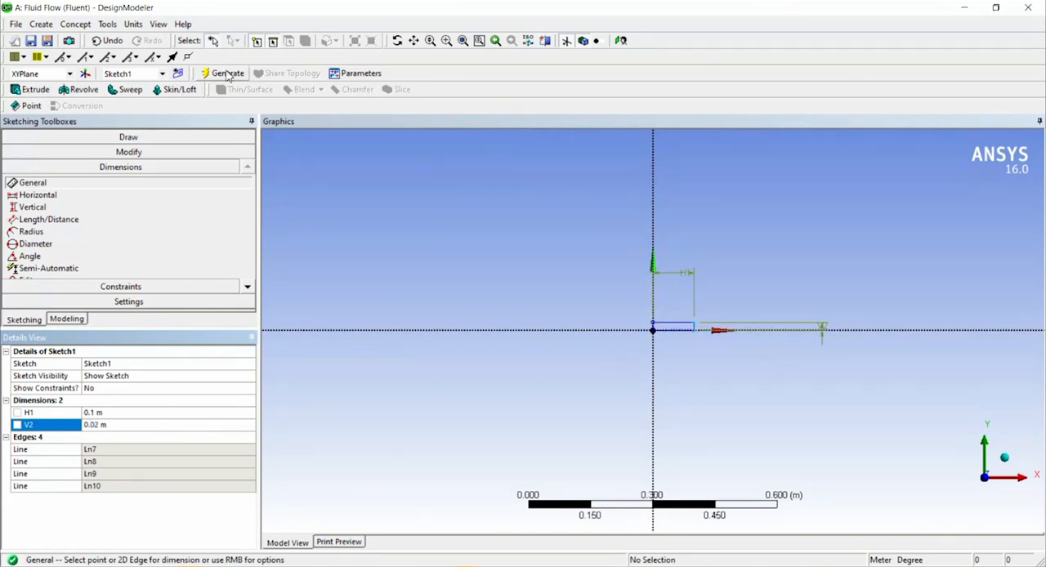
left_click(229, 75)
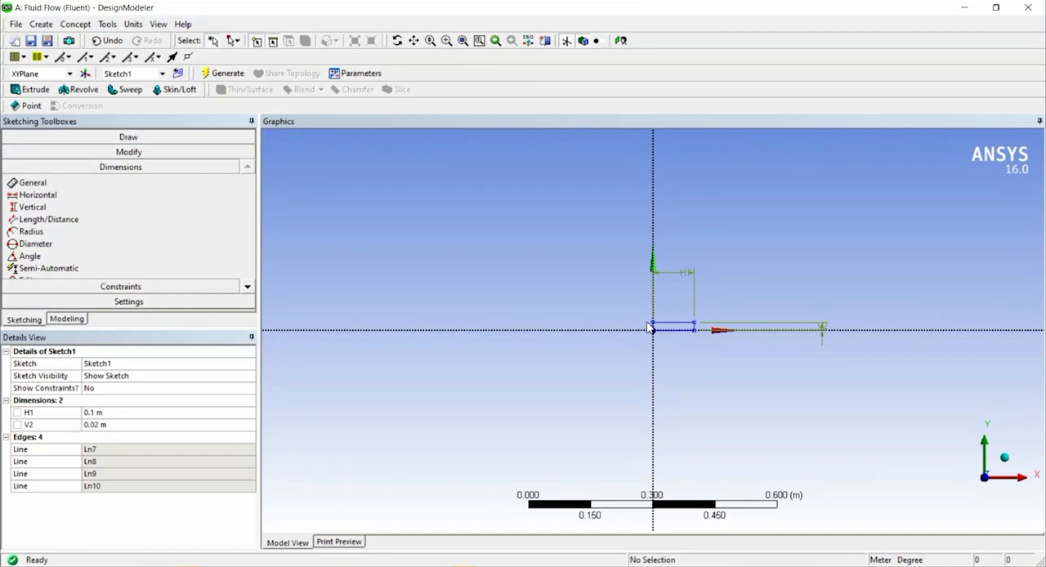
Create a surface from the rectangle sketch with the Add Material operation and generate it.
left_click(86, 24)
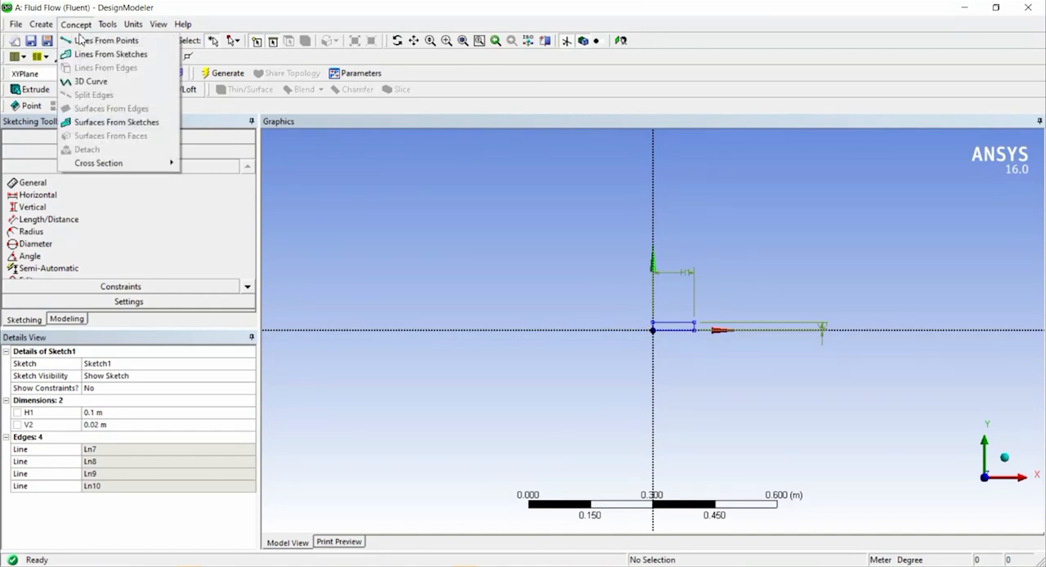
left_click(107, 126)
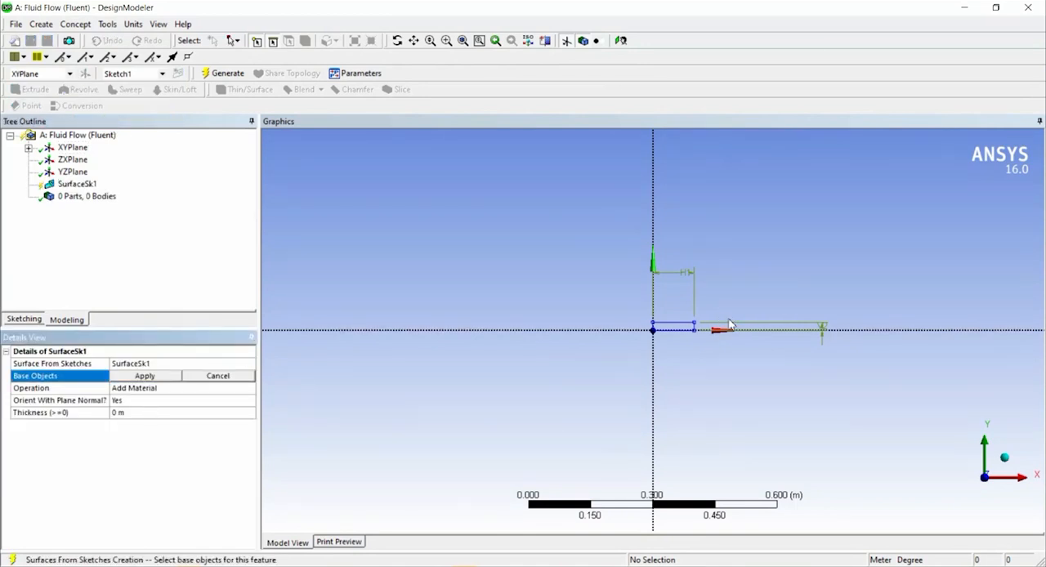
left_click(691, 327)
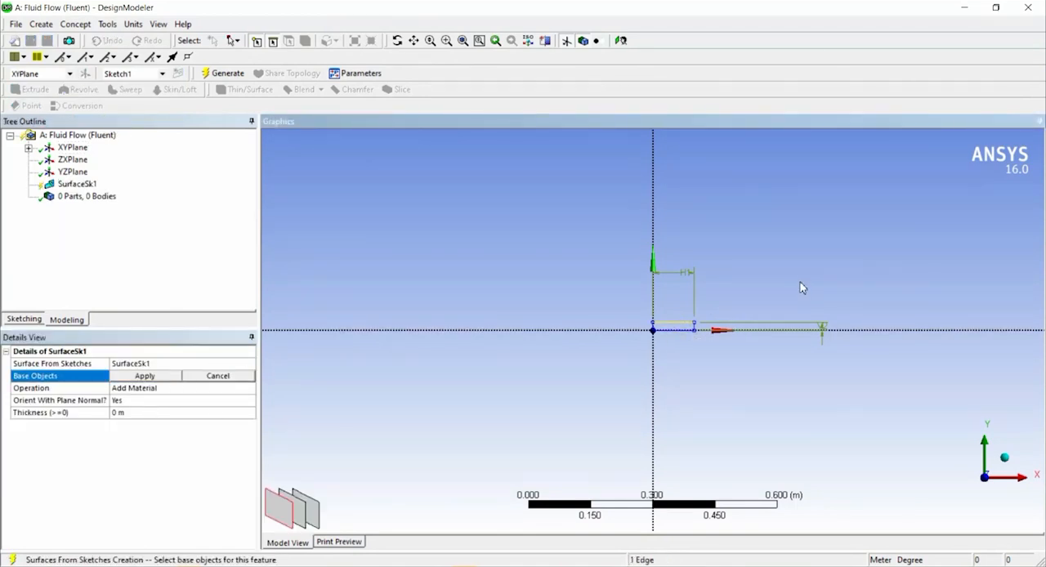
left_click(143, 378)
scroll(665, 355, "up", 5)
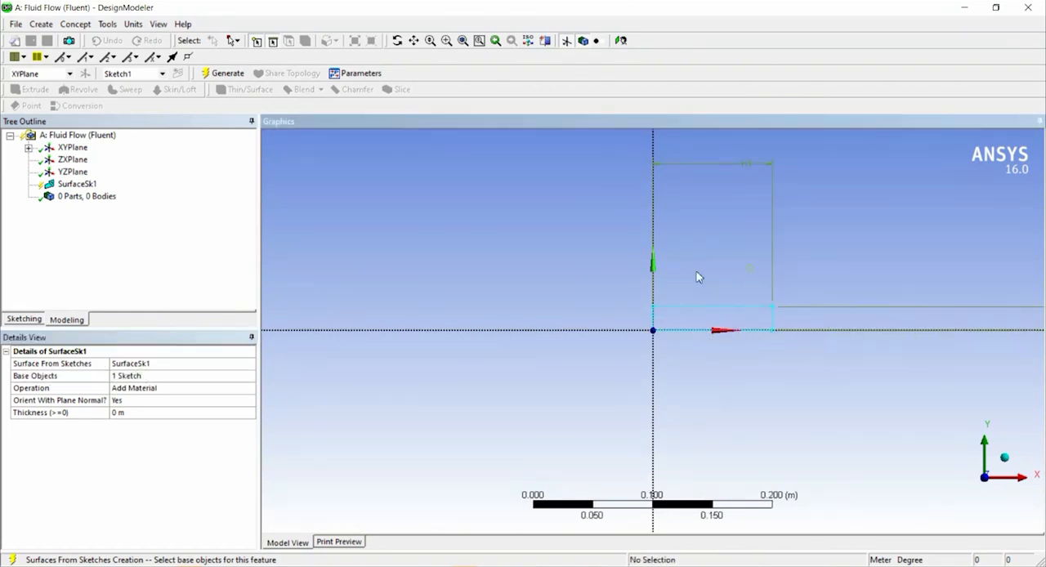
middle_click_drag(794, 264, 682, 304)
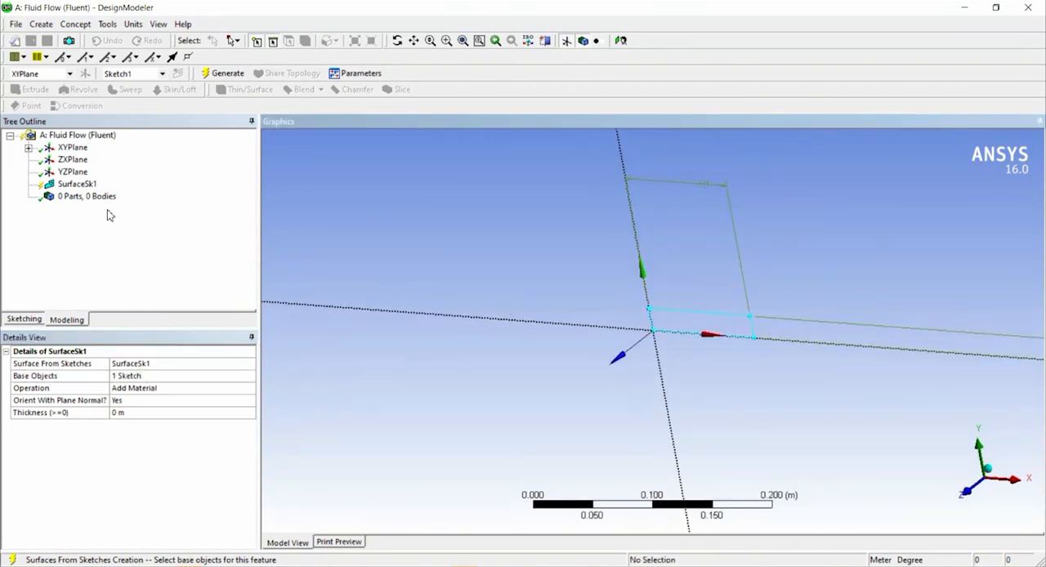
left_click(223, 73)
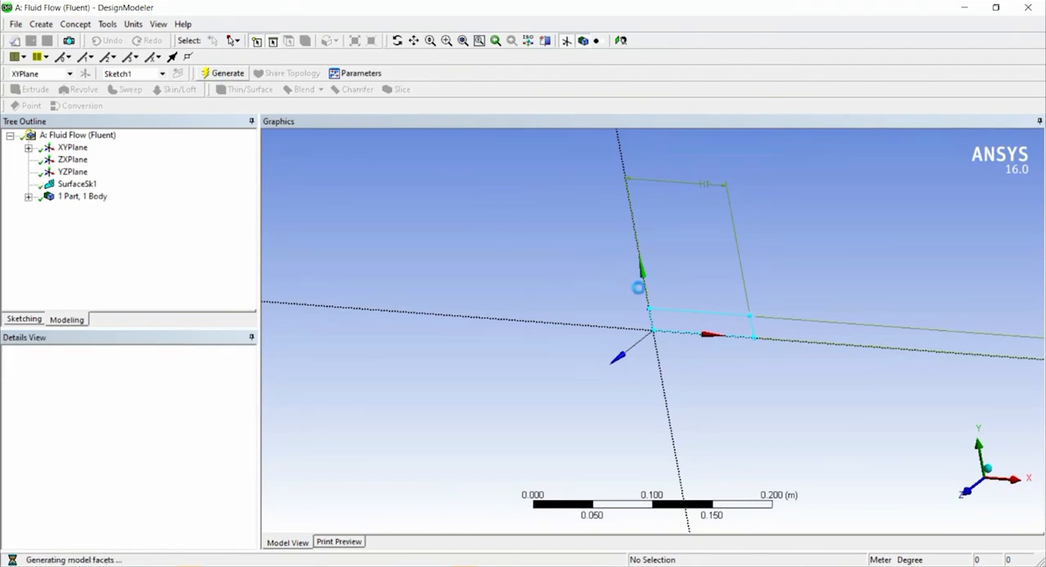
Inspect the generated surface from several angles, then return to a face-on view of the XY plane.
scroll(783, 350, "up", 5)
middle_click_drag(859, 306, 829, 334)
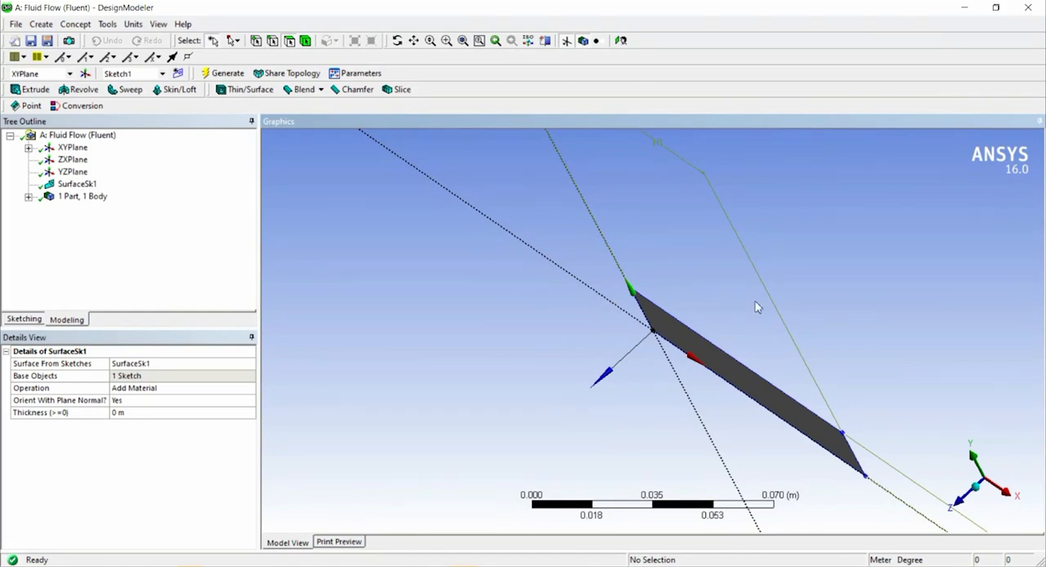
middle_click_drag(737, 337, 752, 303)
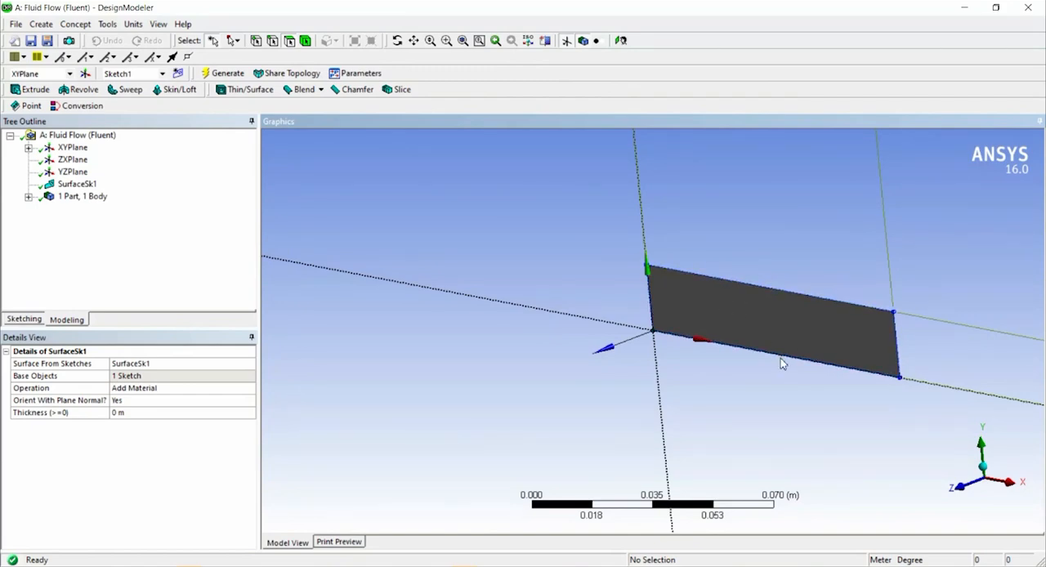
middle_click_drag(790, 362, 939, 335)
scroll(883, 288, "down", 2)
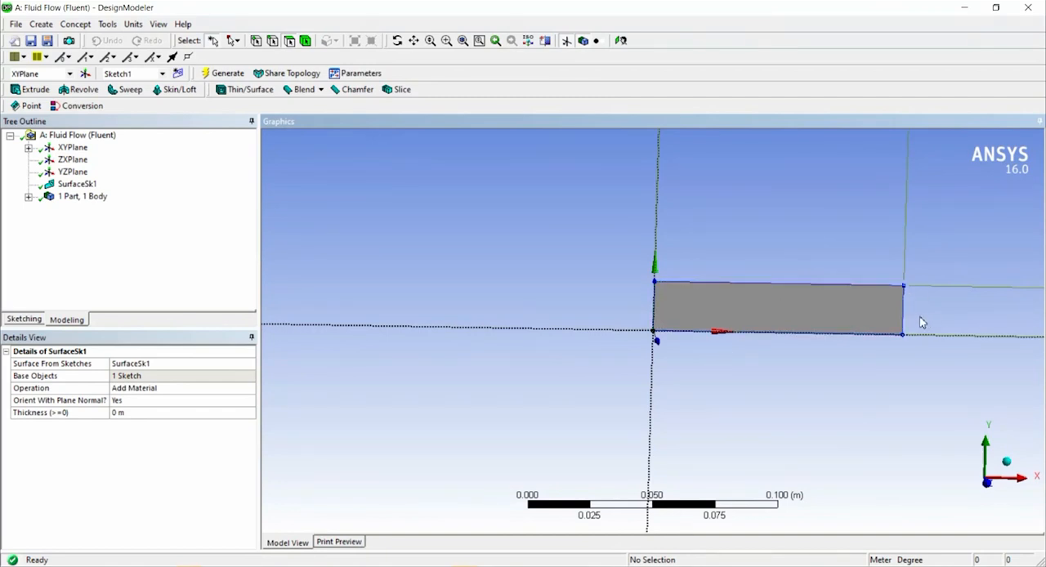
middle_click_drag(811, 322, 733, 311, "ctrl")
scroll(766, 313, "up", 3)
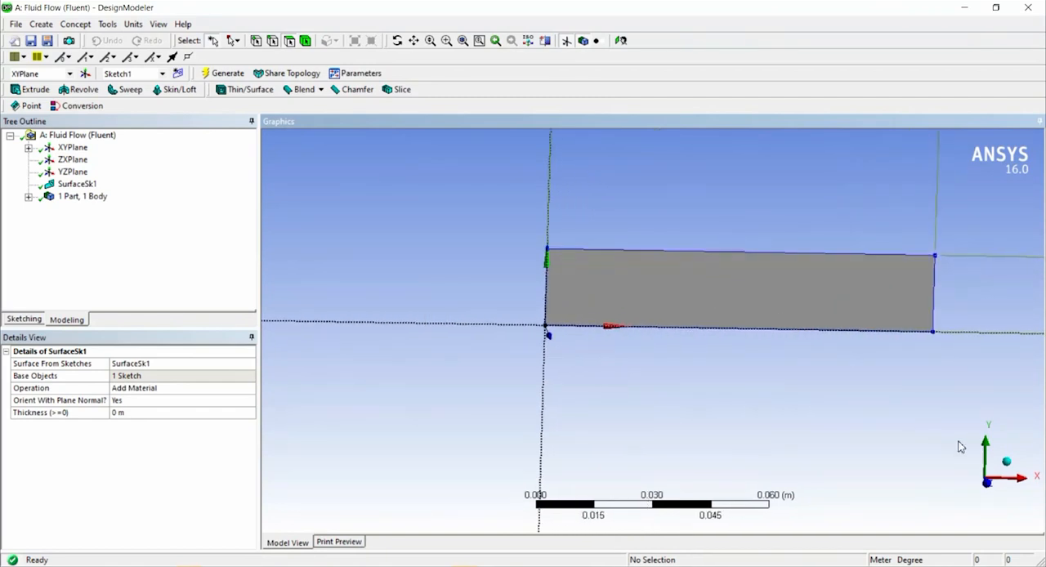
left_click(987, 483)
scroll(666, 339, "up", 10)
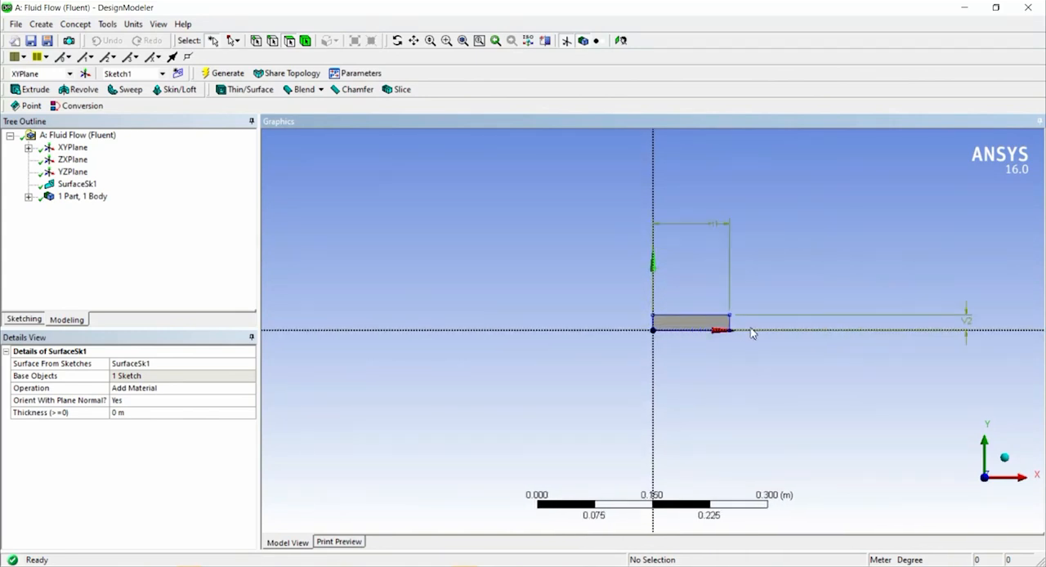
scroll(752, 333, "up", 3)
middle_click_drag(820, 332, 752, 315, "ctrl")
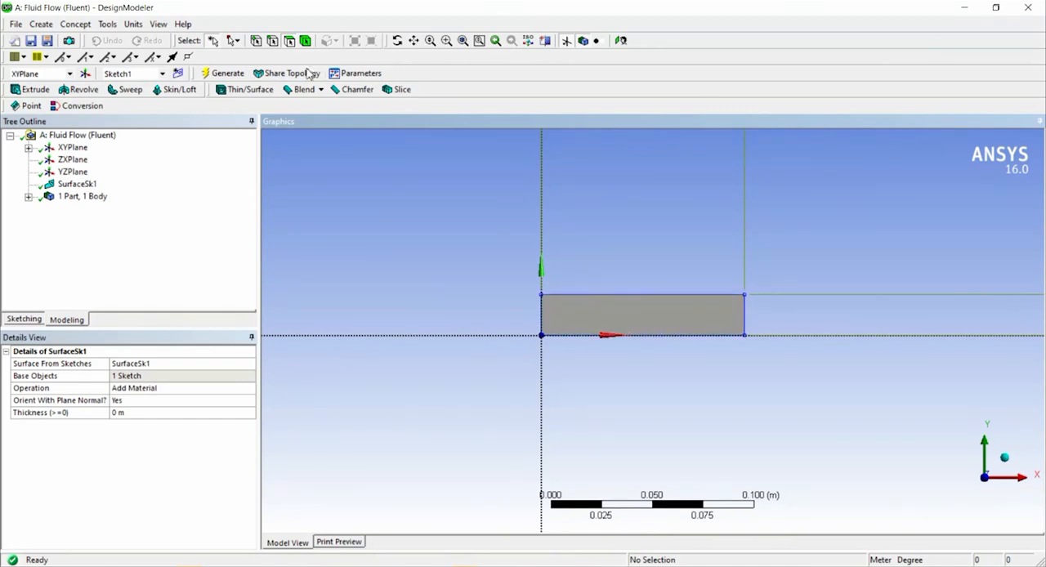
Try selecting the surface's face and then its upper corner vertex on the Y axis using the vertex selection filter.
left_click(562, 303)
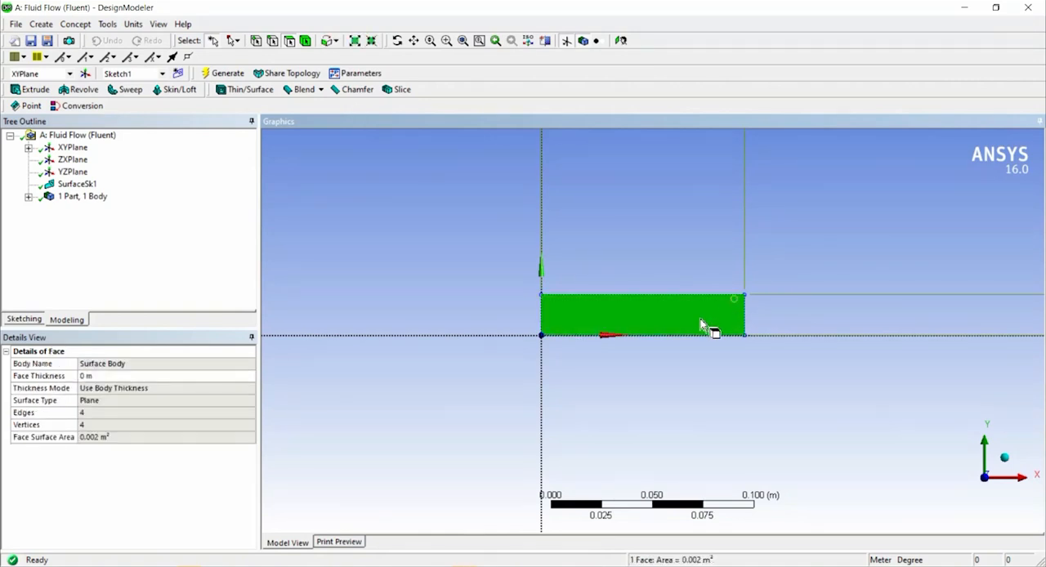
left_click(379, 204)
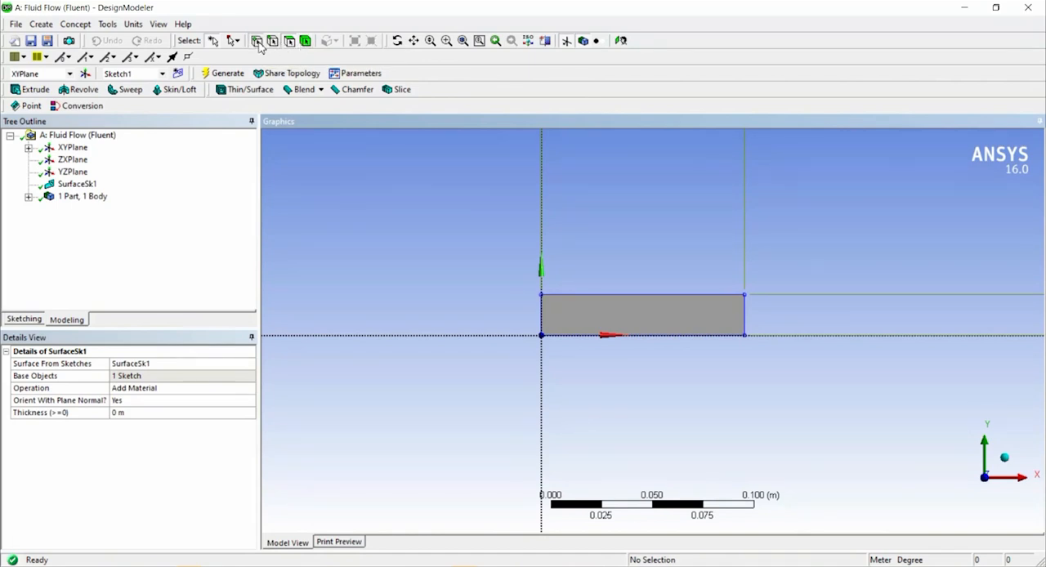
left_click(258, 43)
left_click(542, 295)
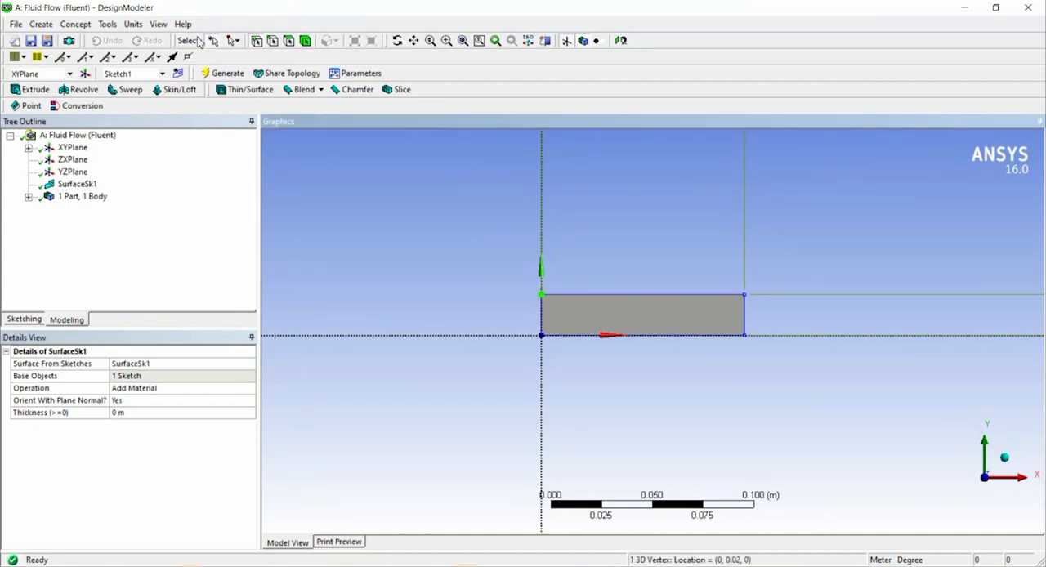
Create a named selection called Inlet from the surface's vertical edge on the Y axis and generate it.
left_click(271, 43)
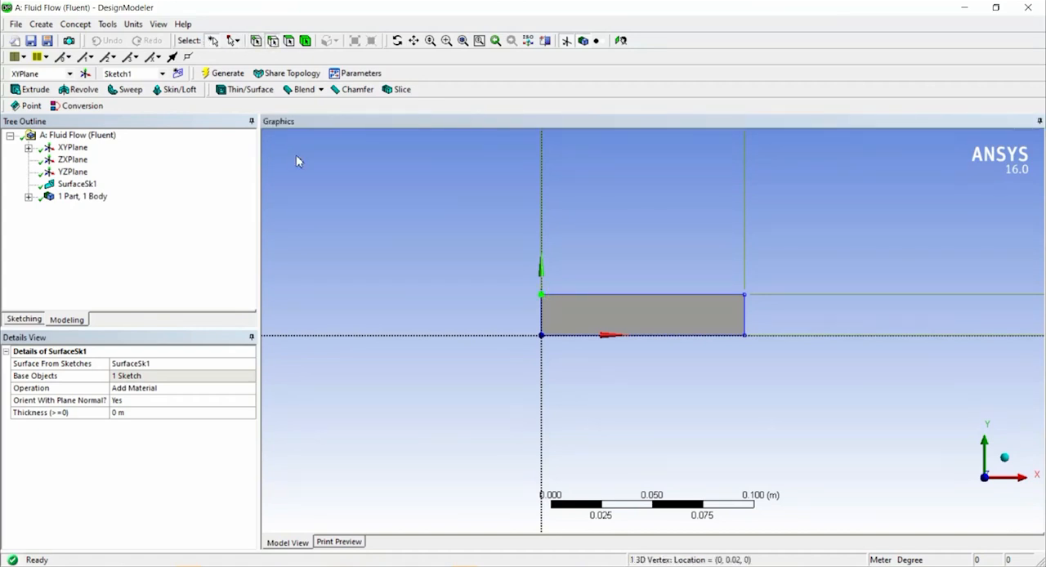
left_click(544, 317)
left_click(291, 41)
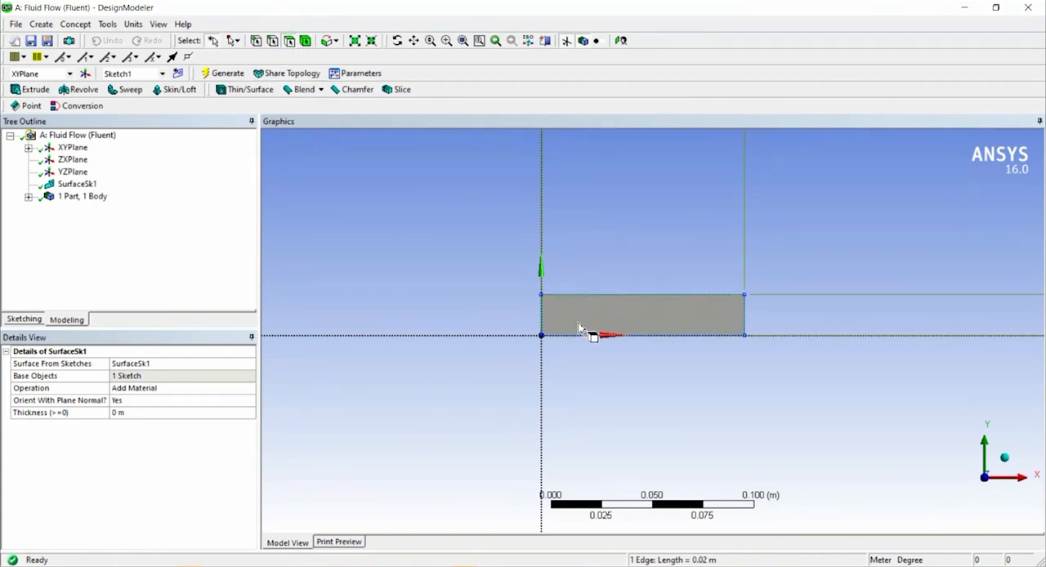
left_click(306, 42)
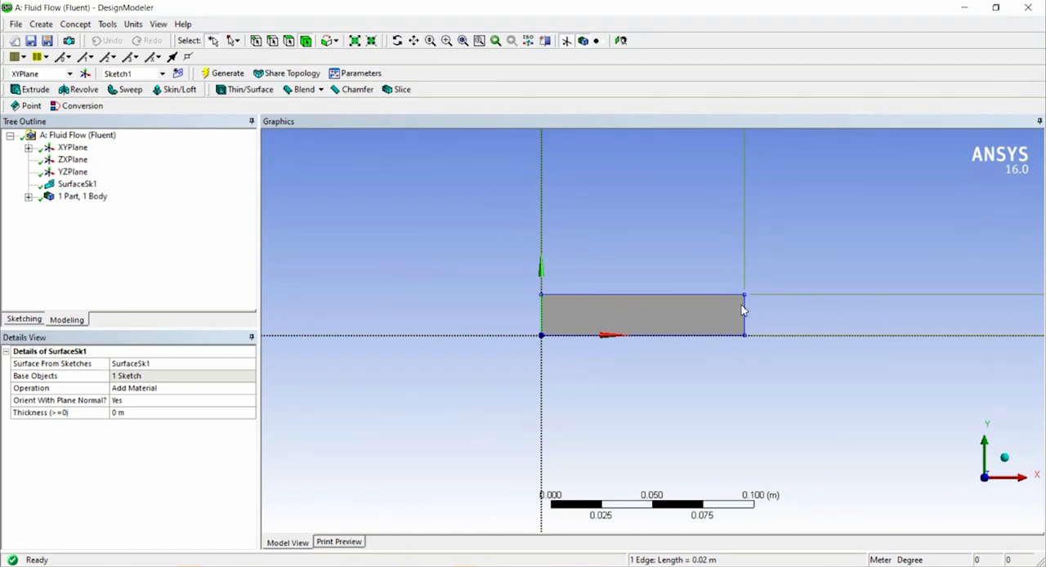
left_click(272, 47)
right_click(544, 309)
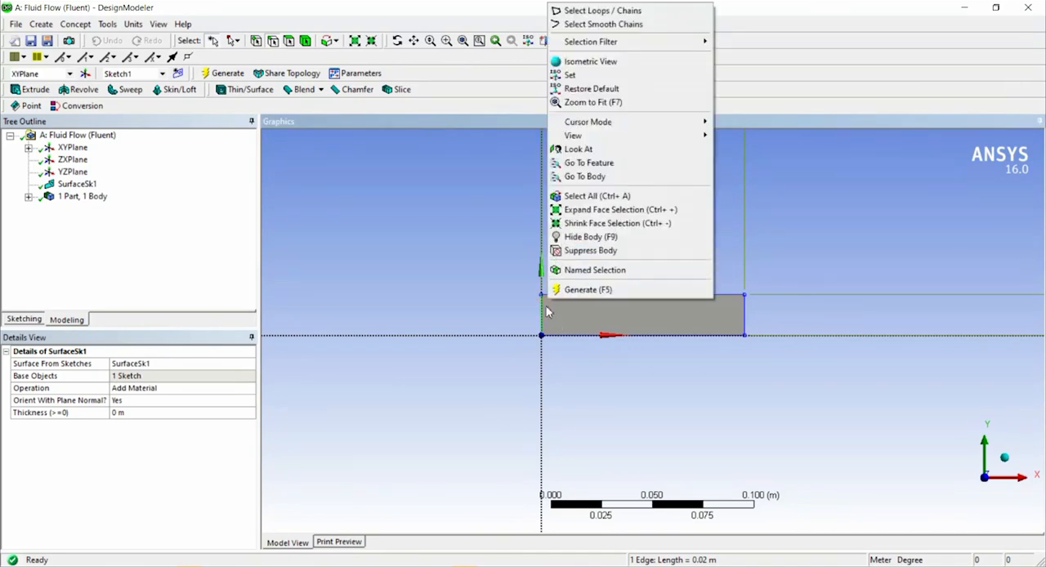
left_click(588, 270)
left_click(127, 375)
left_click(141, 363)
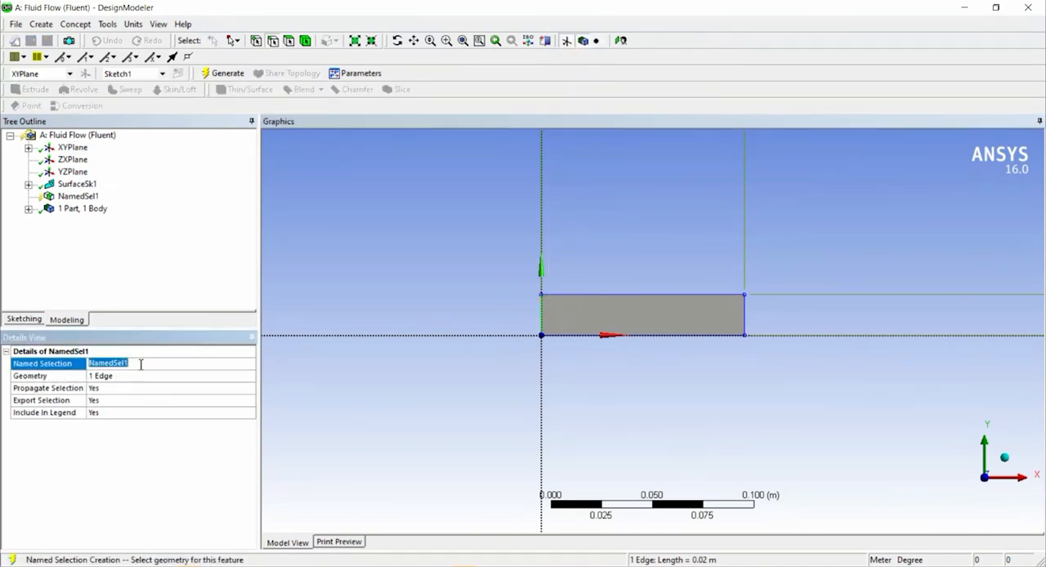
type("Inlet")
key("Return")
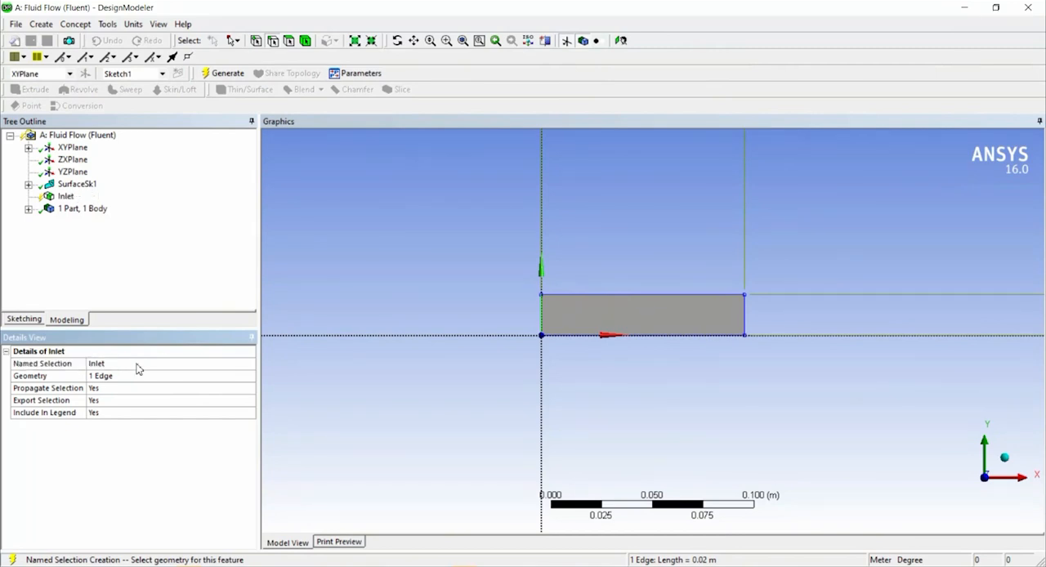
left_click(223, 73)
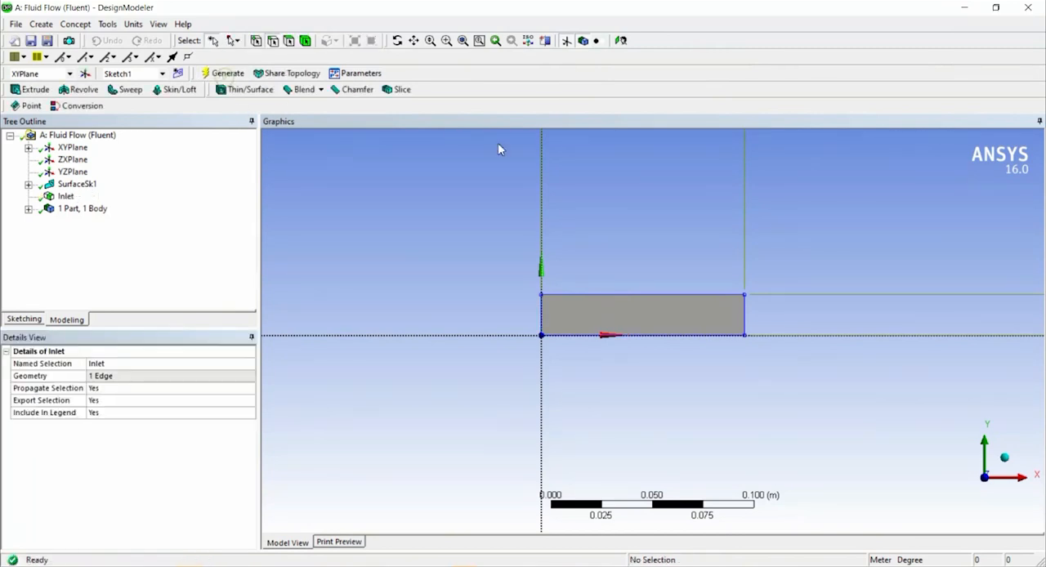
Create a named selection from the vertical edge opposite the inlet and name it Outlet.
right_click(746, 312)
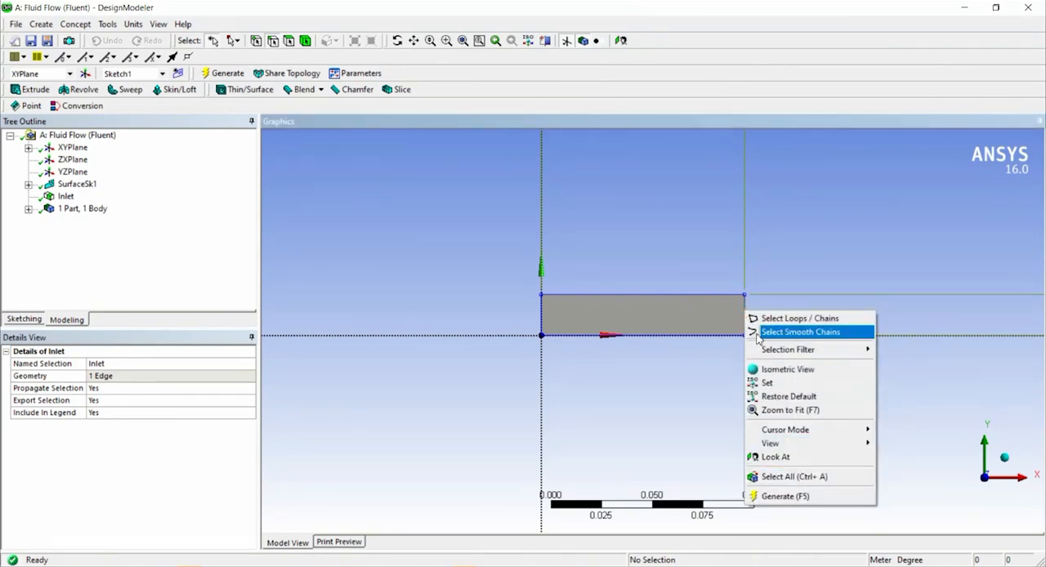
left_click(751, 303)
left_click(745, 306)
right_click(746, 303)
left_click(789, 272)
left_click(102, 365)
type("Outlet")
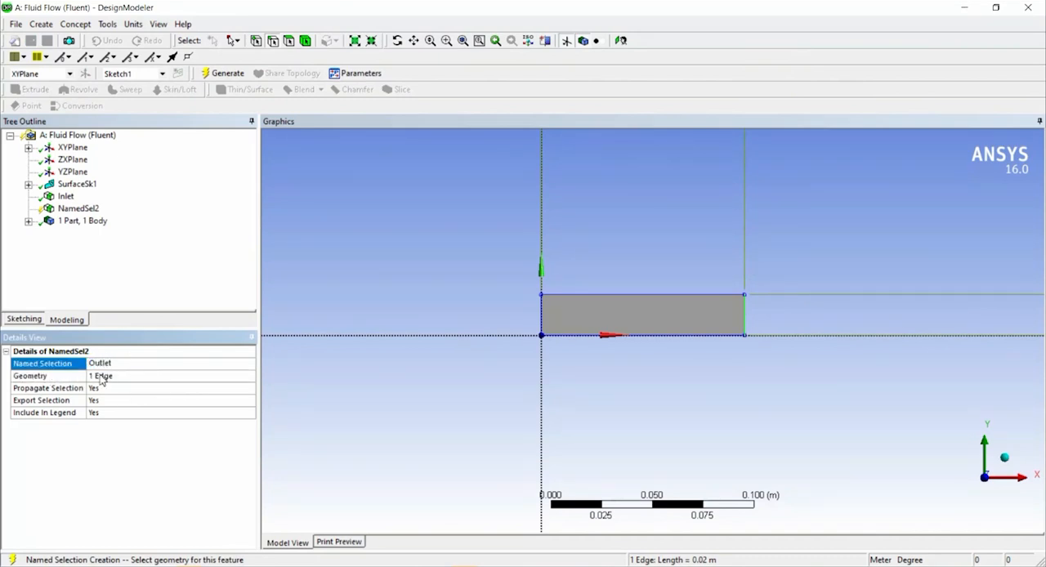
key("Return")
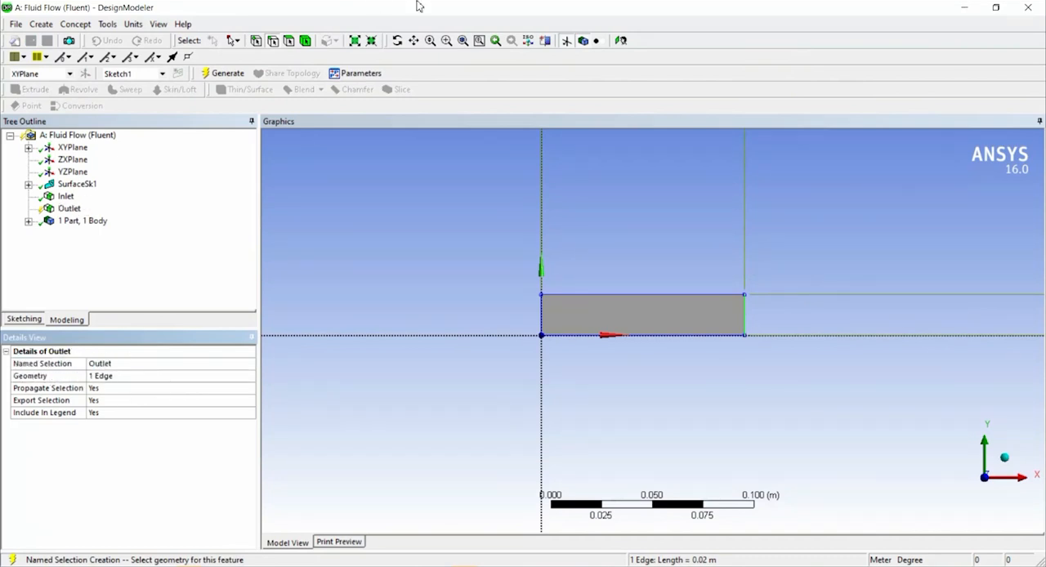
left_click(729, 295)
right_click(729, 294)
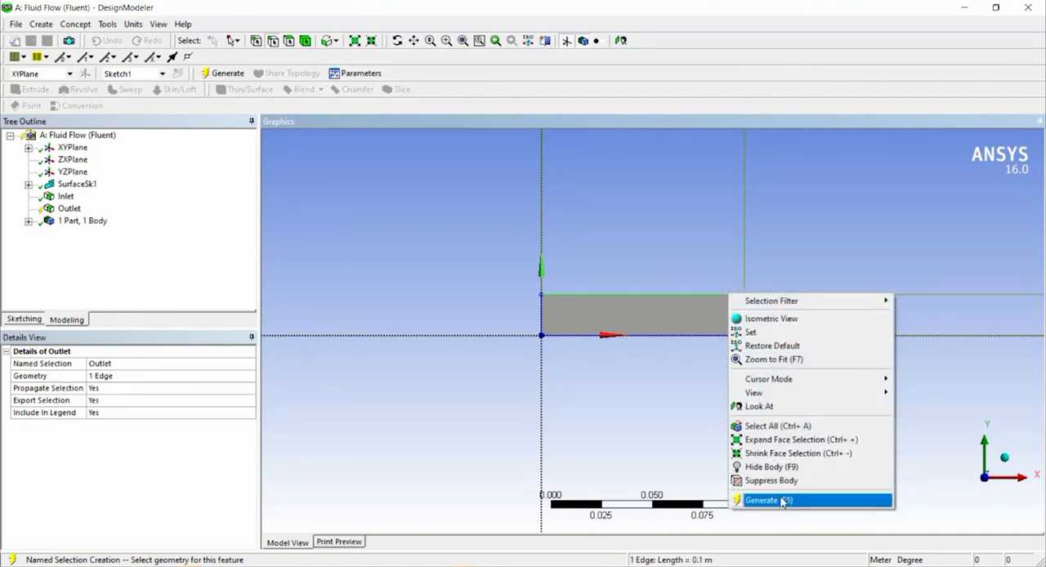
right_click(657, 299)
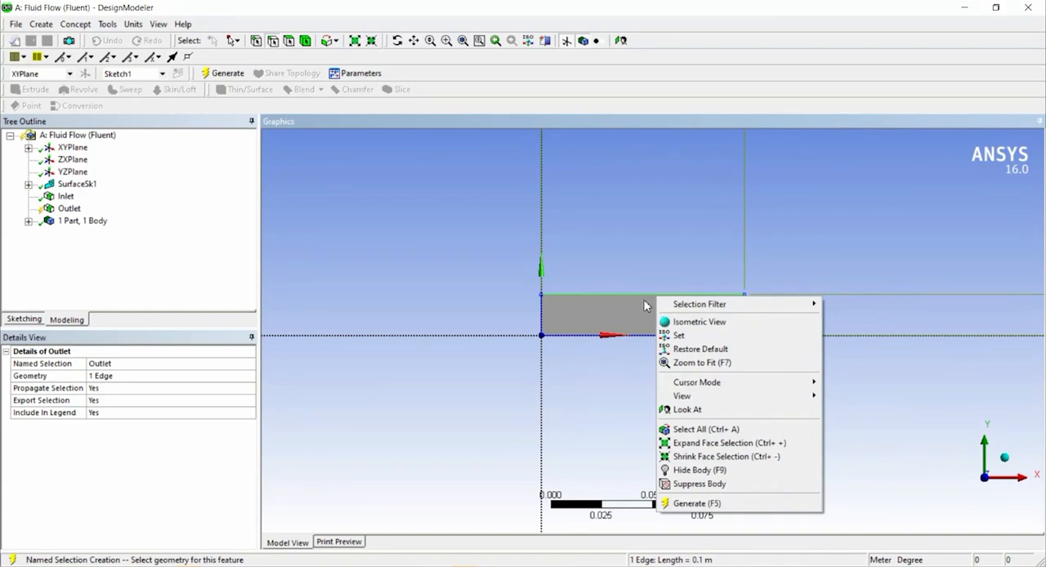
left_click(647, 305)
right_click(642, 299)
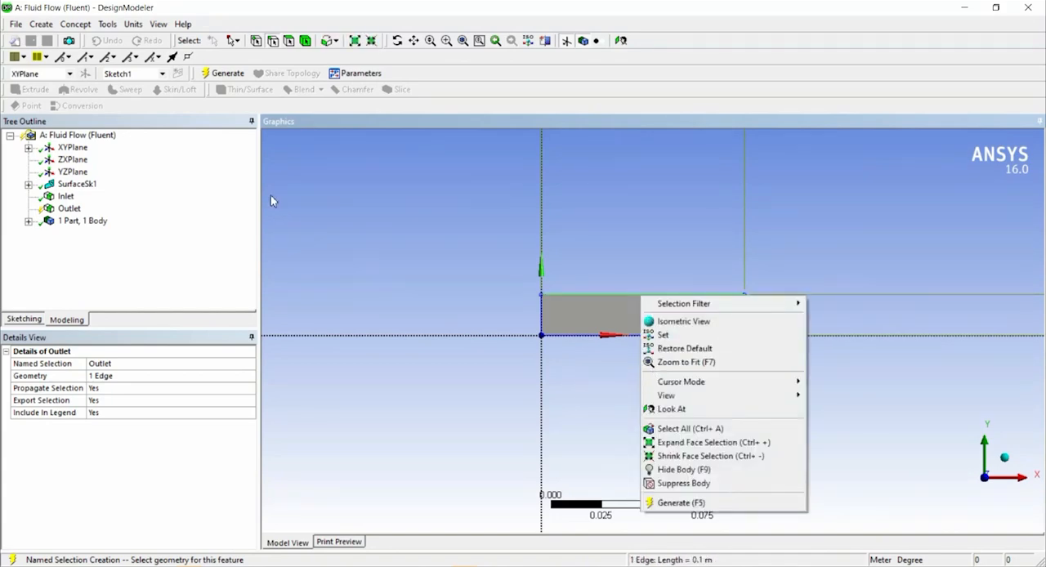
Generate the Outlet named selection.
left_click(222, 86)
left_click(220, 73)
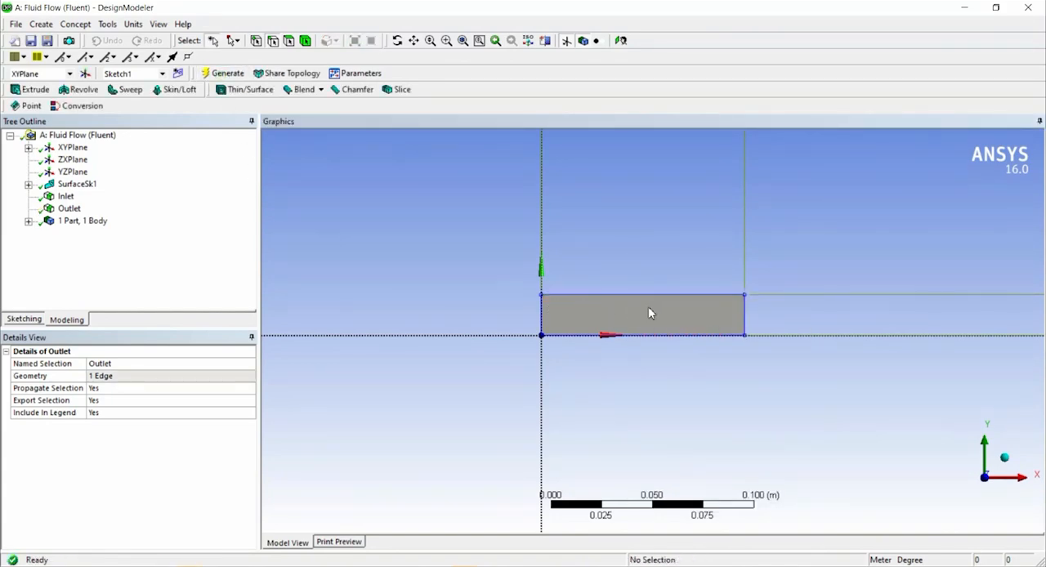
Create a named selection called Top_wall from the surface's upper horizontal edge and generate it.
left_click(660, 296)
right_click(663, 300)
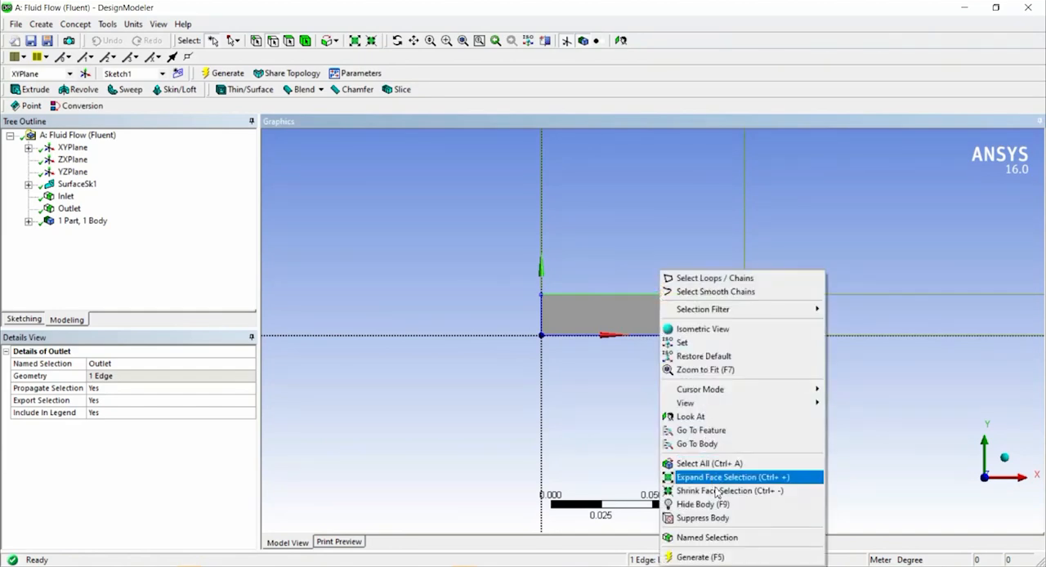
left_click(723, 539)
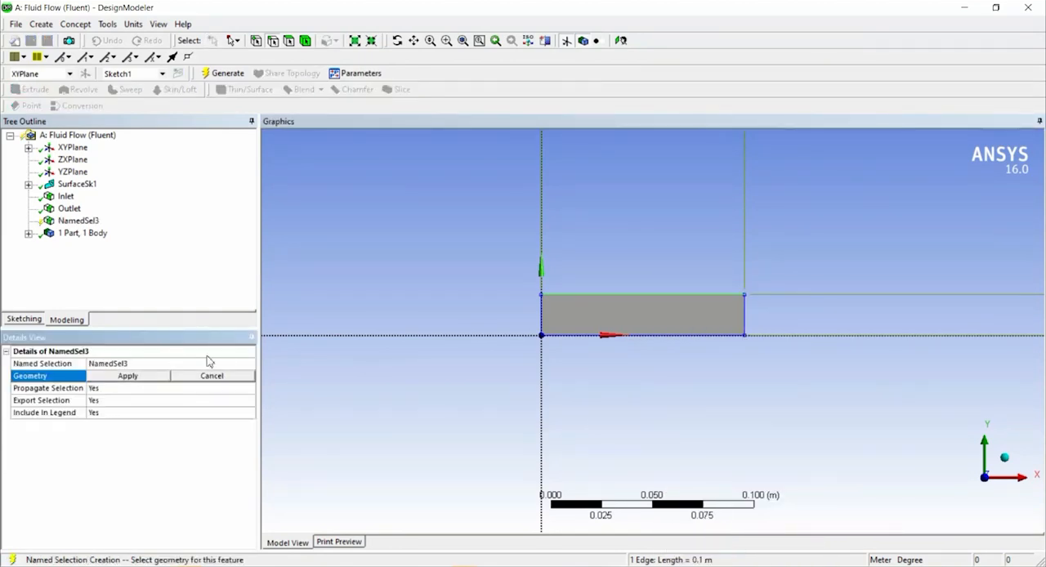
left_click(208, 366)
type("Top_wall")
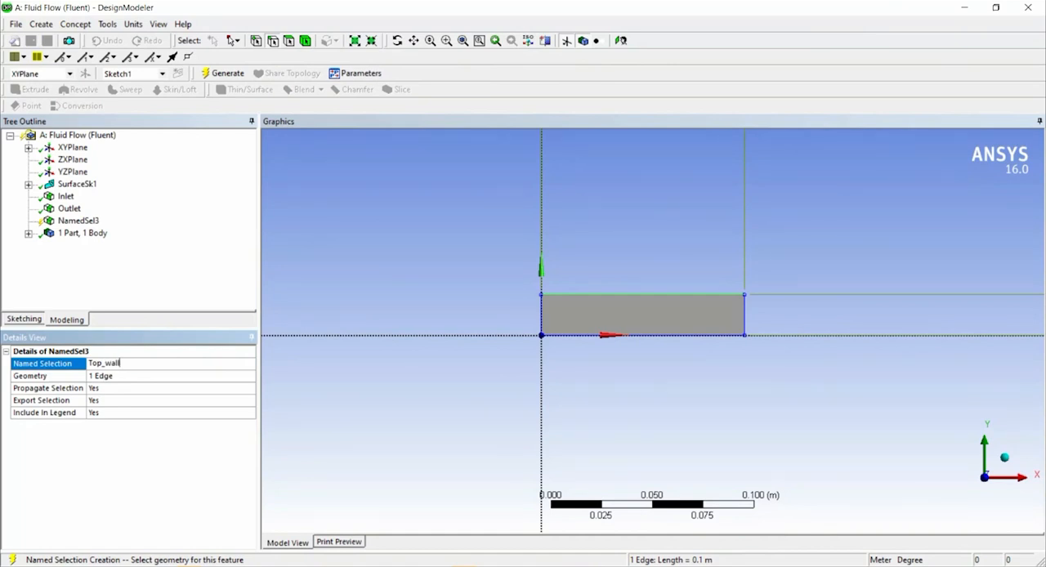
key("Return")
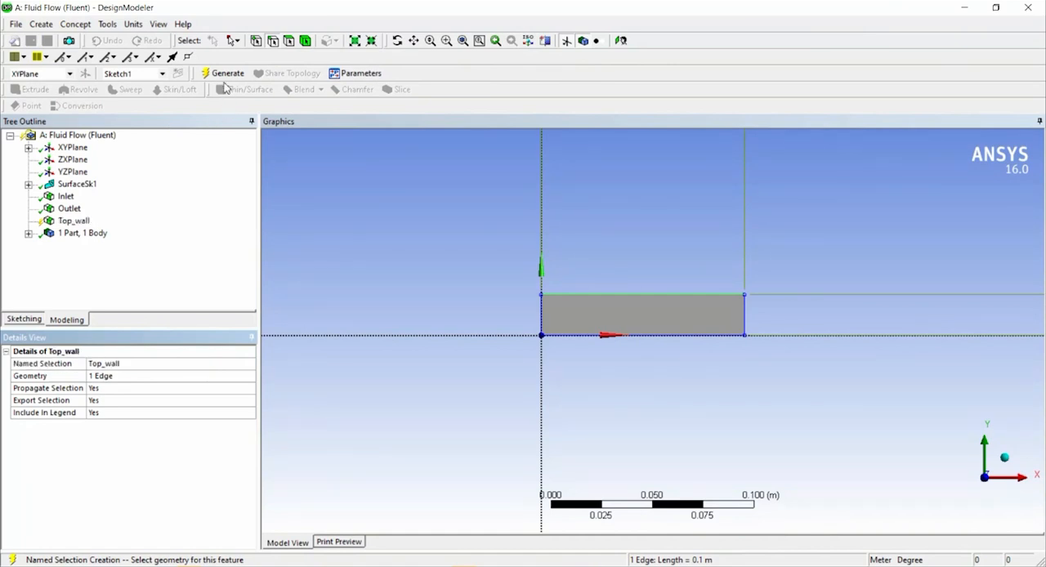
left_click(223, 72)
Create a named selection called Bottom_wall from the surface's lower horizontal edge and generate it.
right_click(683, 343)
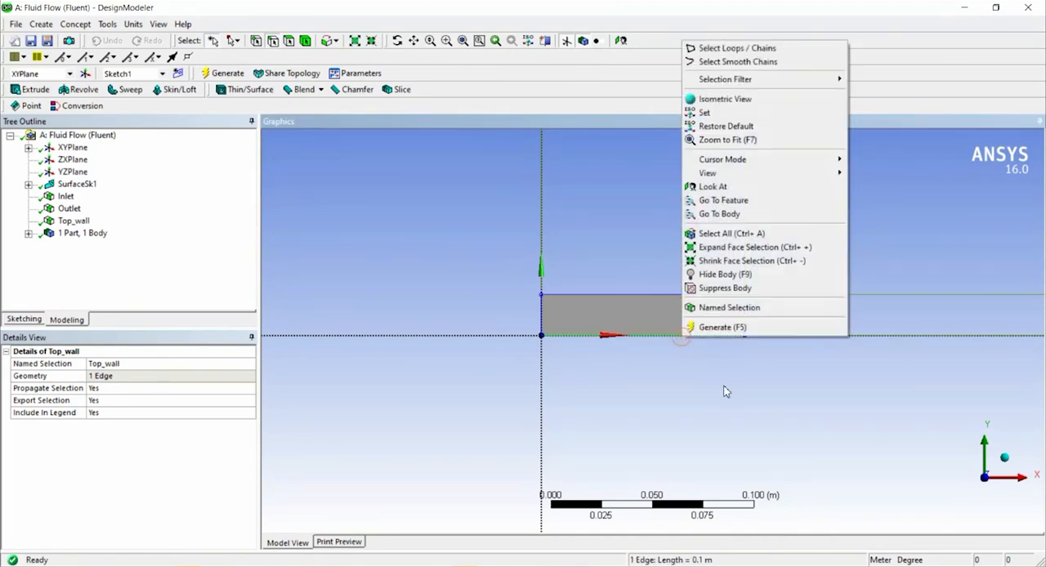
left_click(738, 308)
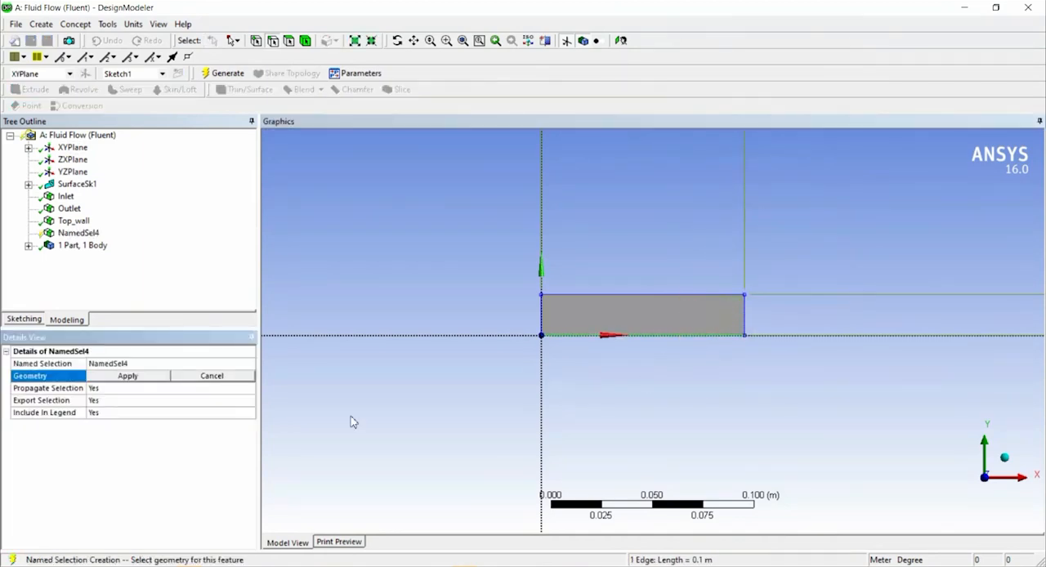
left_click(128, 375)
left_click(135, 363)
type("ottom_wall")
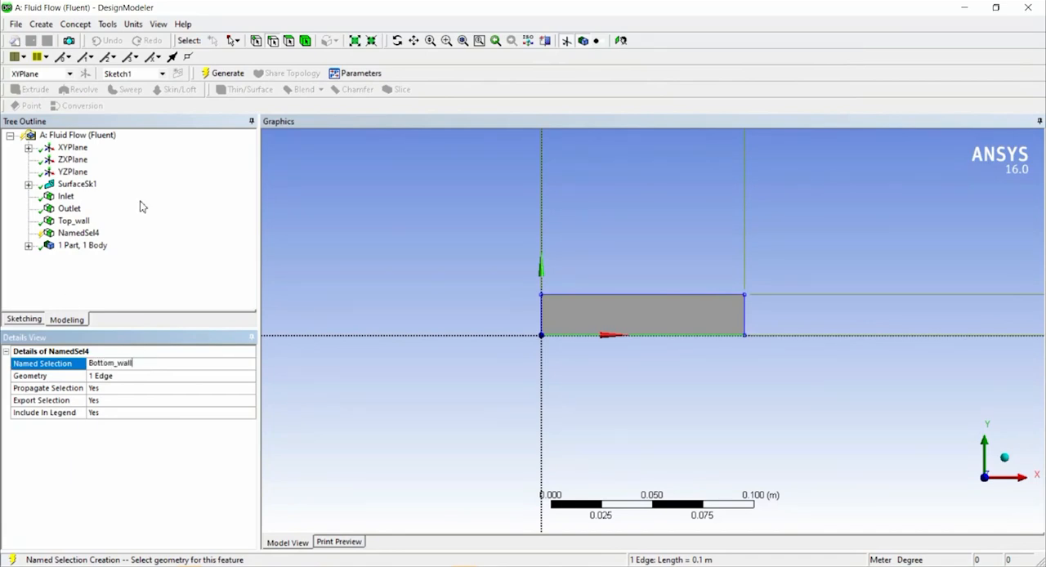
left_click(219, 74)
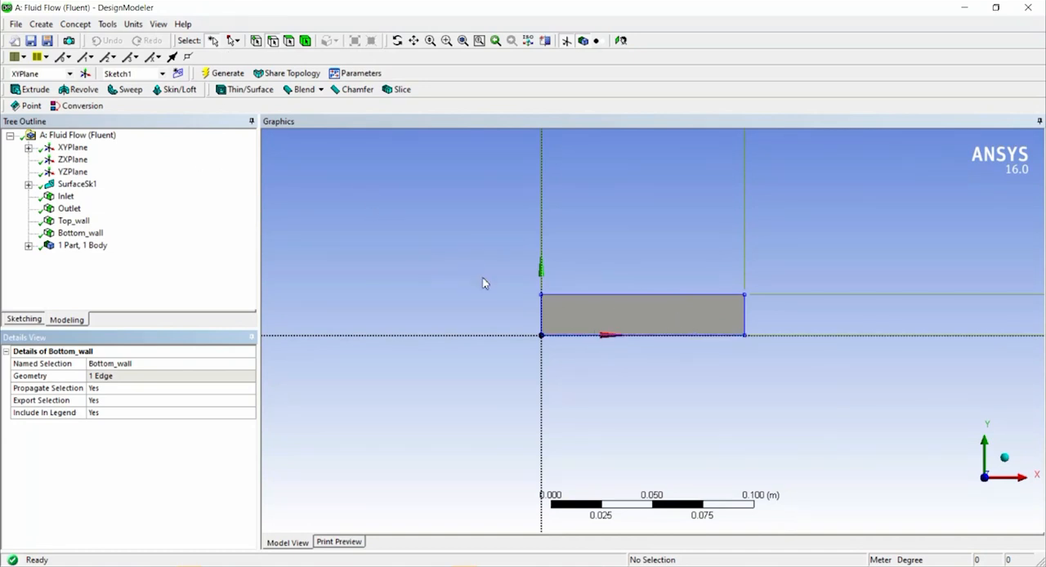
Check the inlet and outlet edges and the Top_wall and Bottom_wall named selections on the surface.
left_click(543, 312)
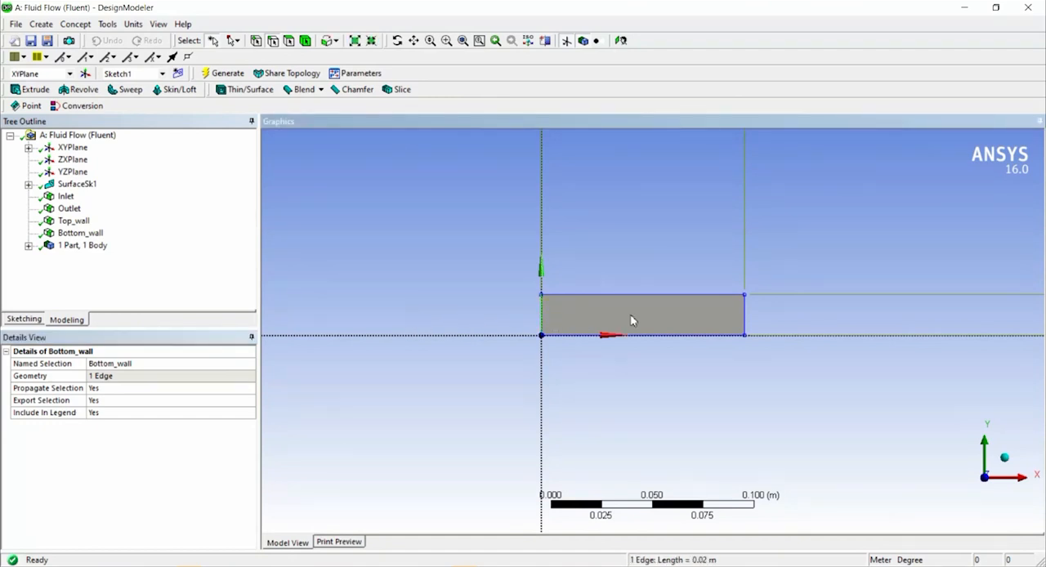
left_click(746, 315)
left_click(82, 222)
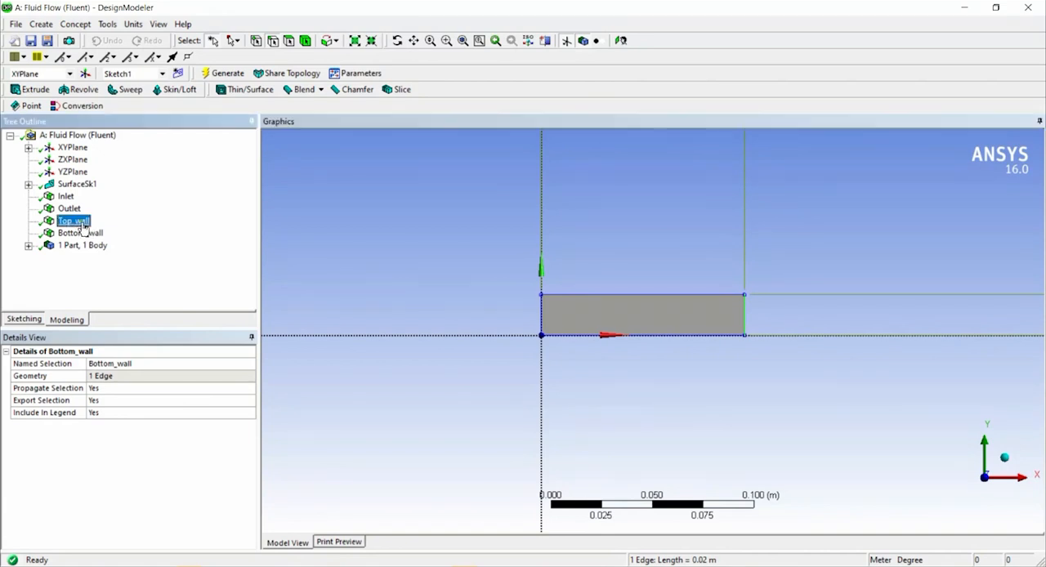
left_click(82, 233)
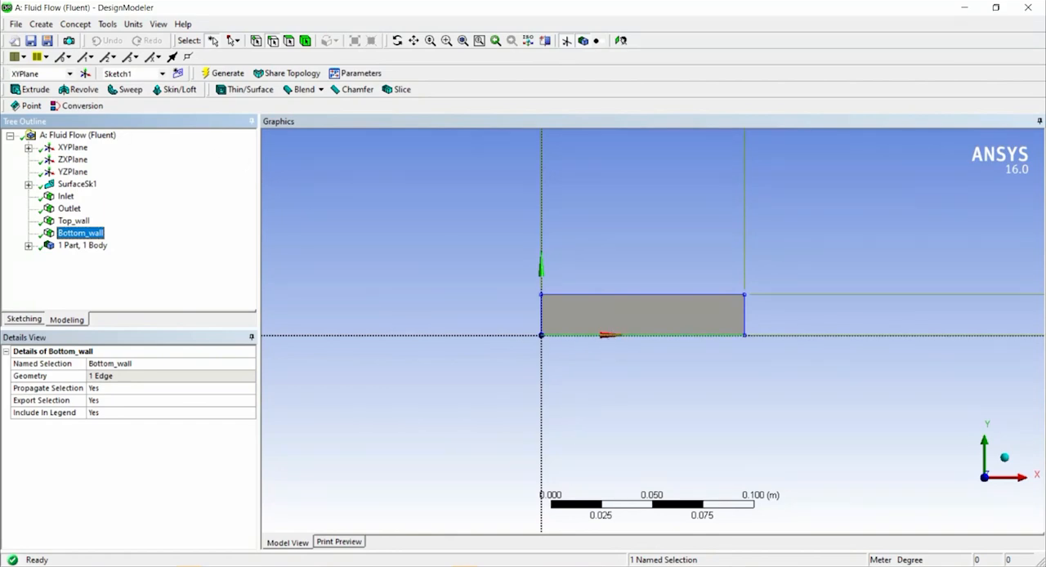
Close DesignModeler and open the Fluid Flow (Fluent) system's Mesh component in the Meshing application.
left_click(1030, 8)
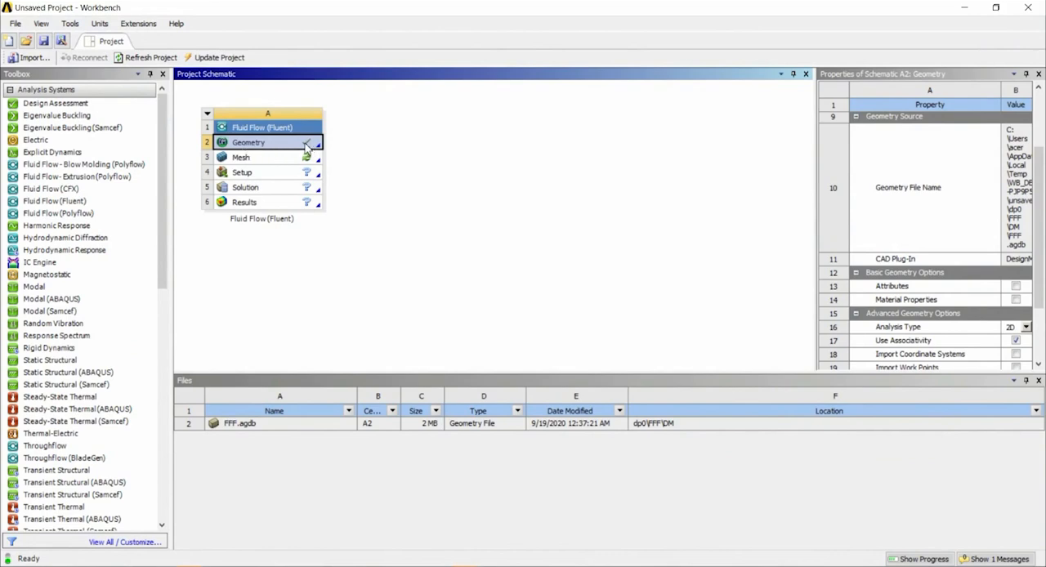
left_click(271, 164)
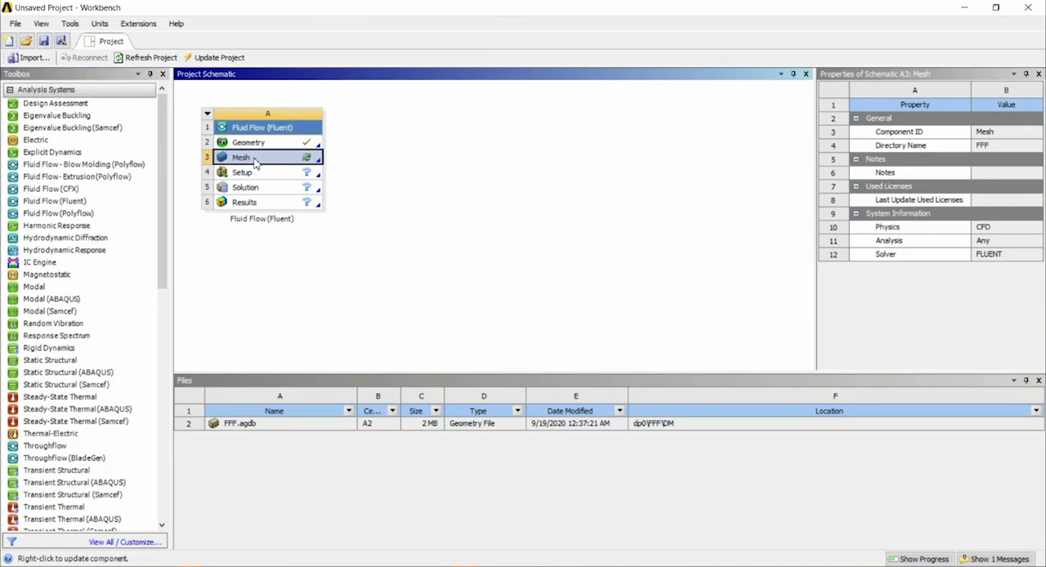
double_click(255, 159)
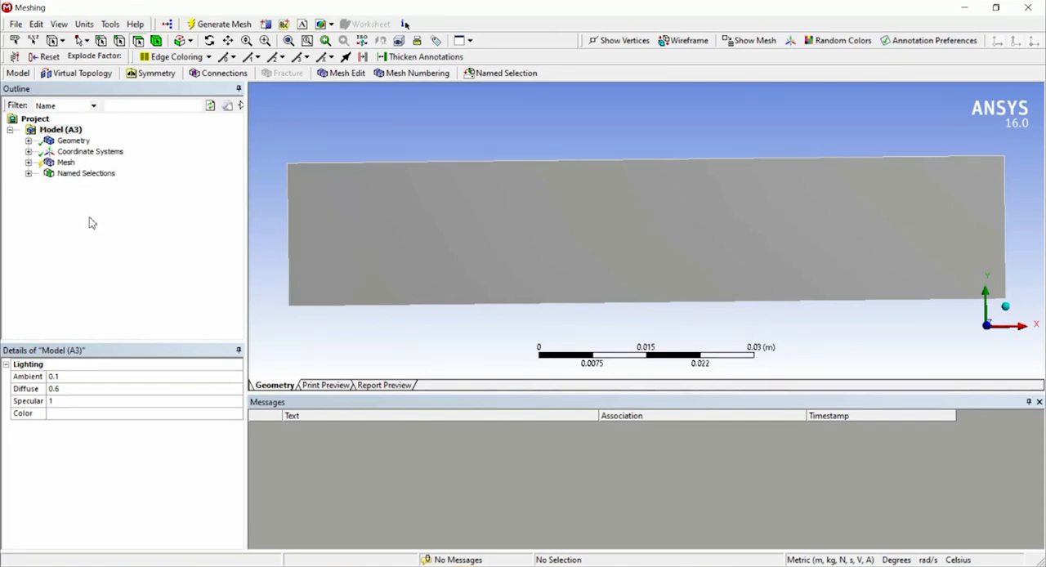
Examine the imported surface body and its thickness, and expand the coordinate systems, mesh and named selections in the model outline.
left_click(27, 173)
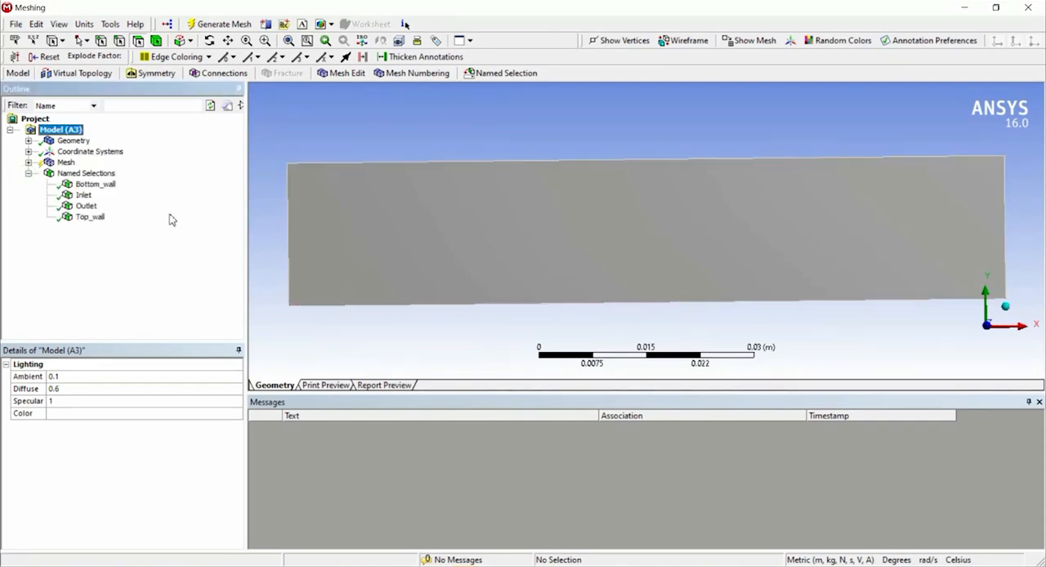
left_click(29, 140)
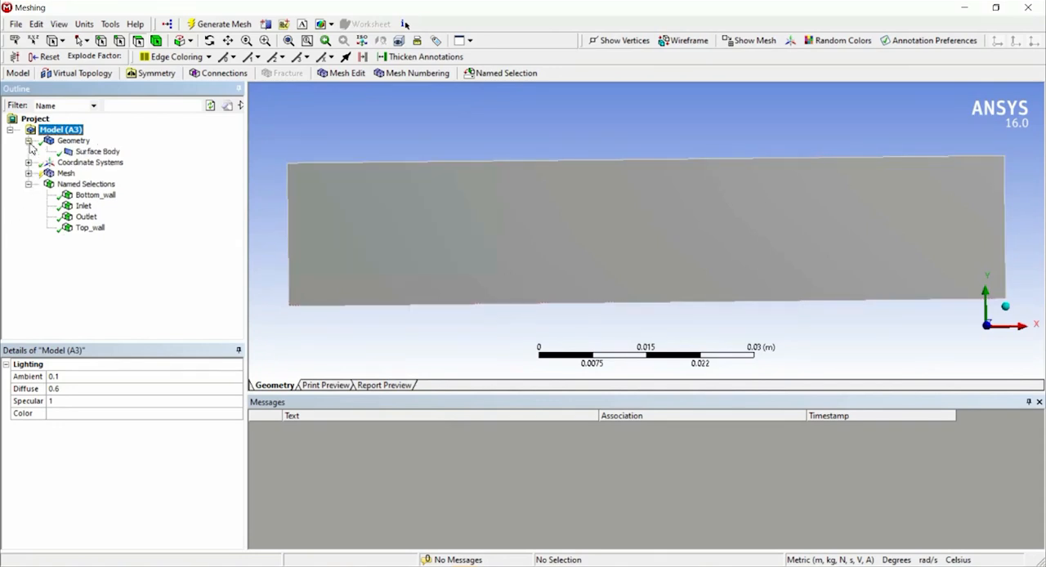
left_click(91, 153)
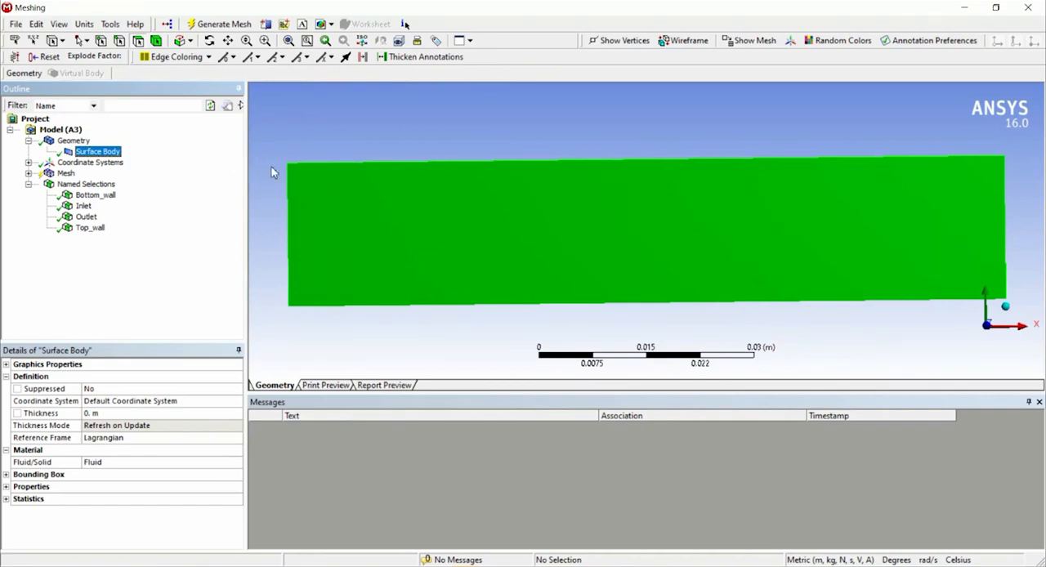
middle_click_drag(581, 198, 656, 208)
left_click(29, 162)
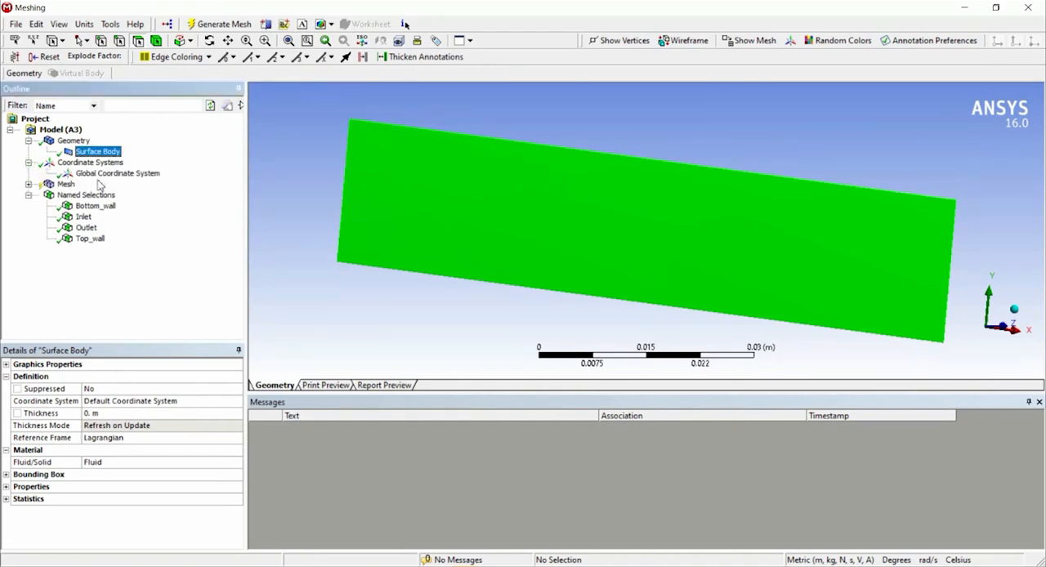
left_click(28, 184)
middle_click_drag(599, 194, 626, 218)
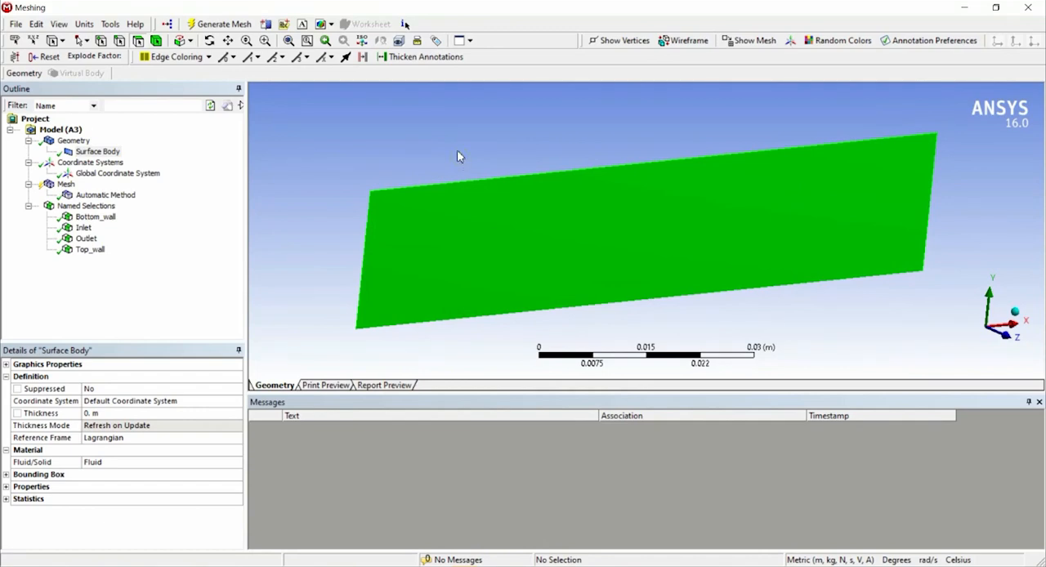
left_click(96, 151)
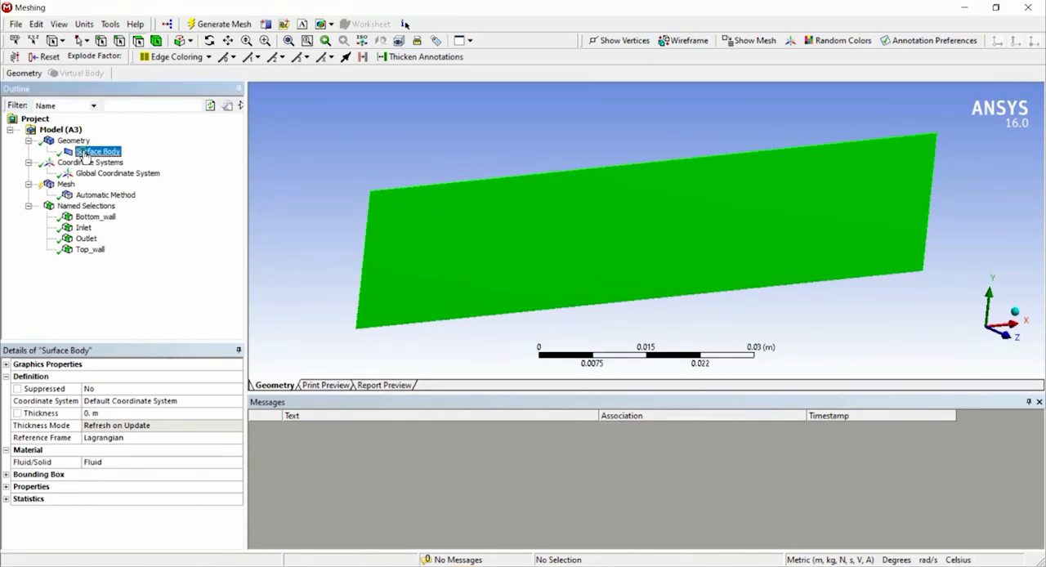
left_click(99, 414)
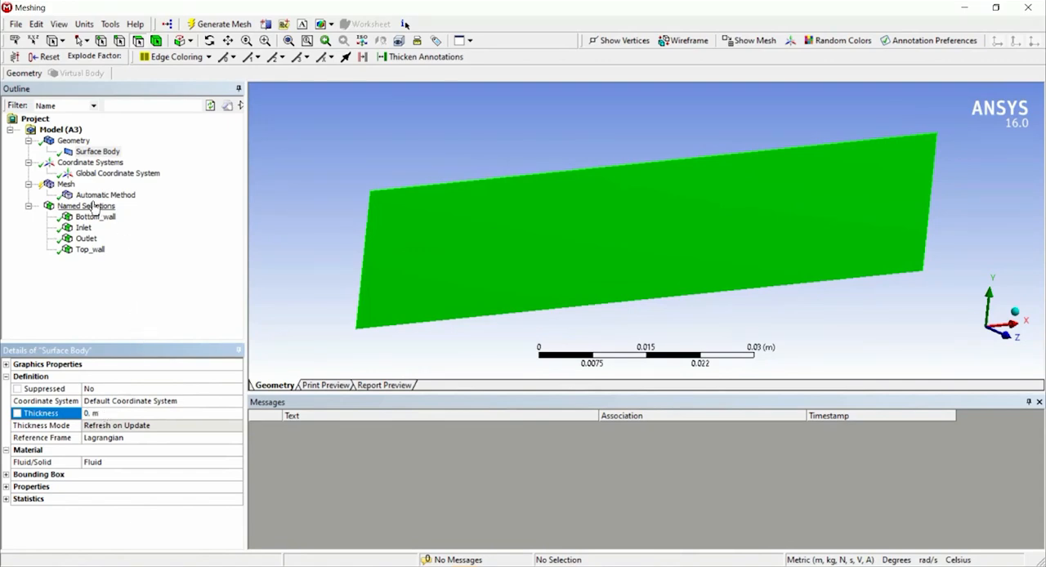
Set the mesh's minimum element size to 0.001 m in its sizing settings.
left_click(65, 184)
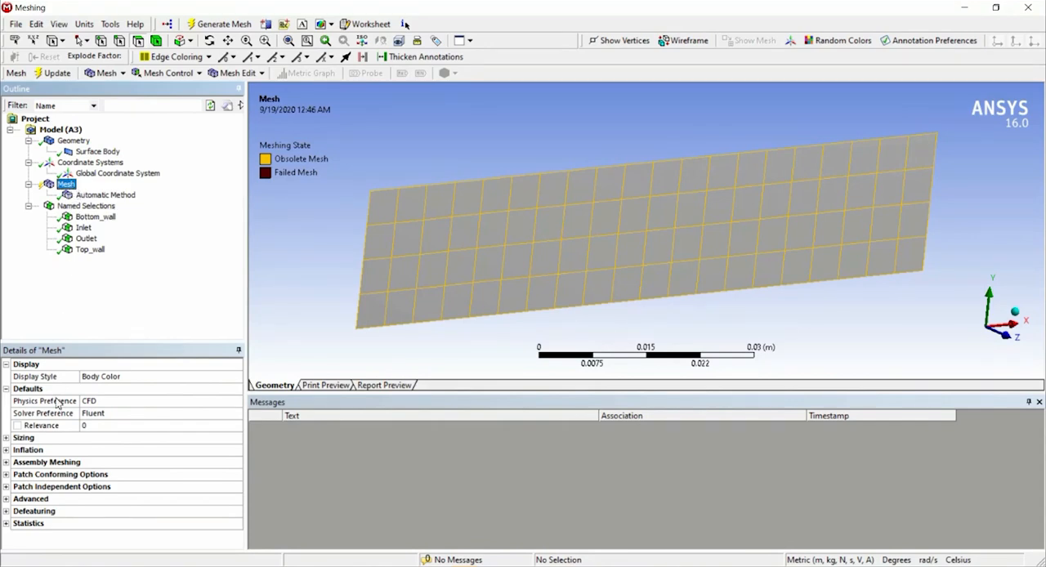
left_click(6, 439)
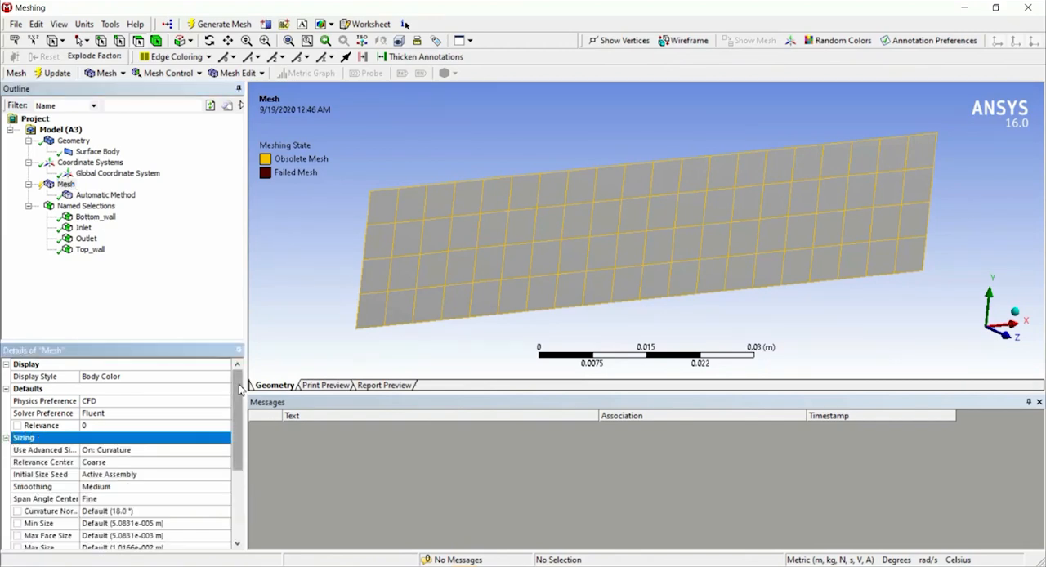
scroll(231, 437, "down", 2)
scroll(230, 429, "up", 1)
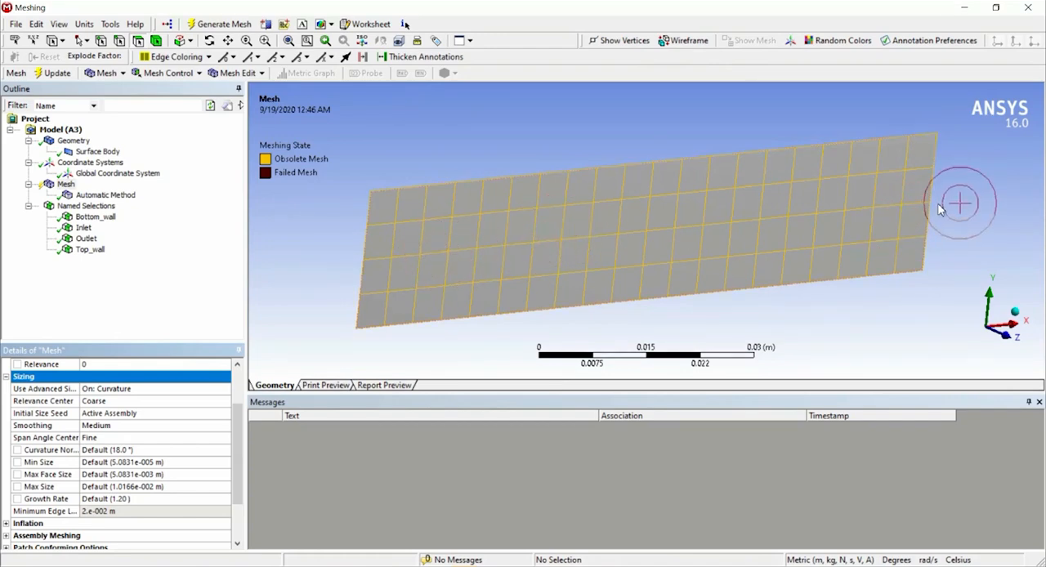
left_click(129, 463)
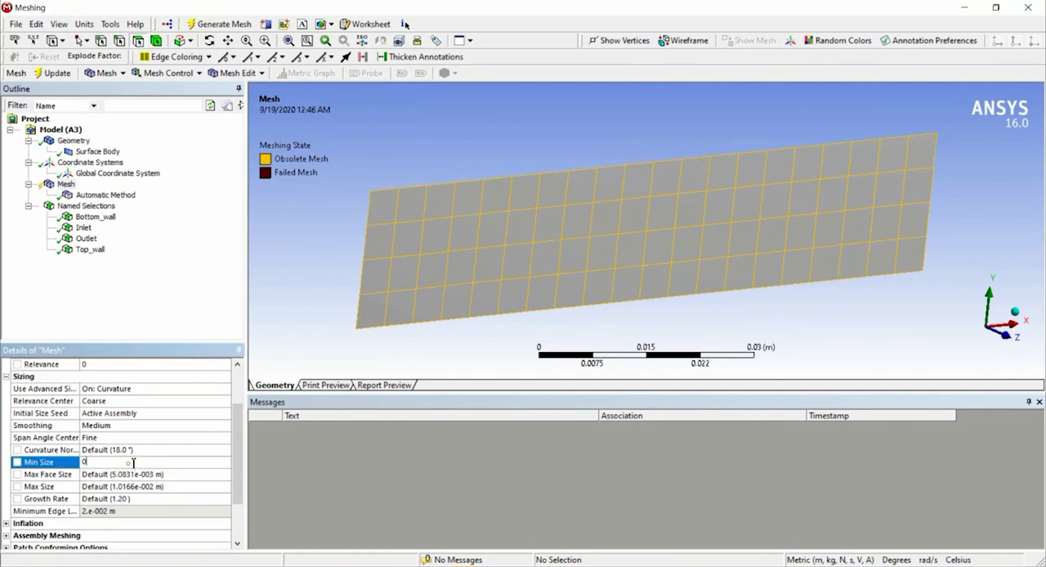
key("Return")
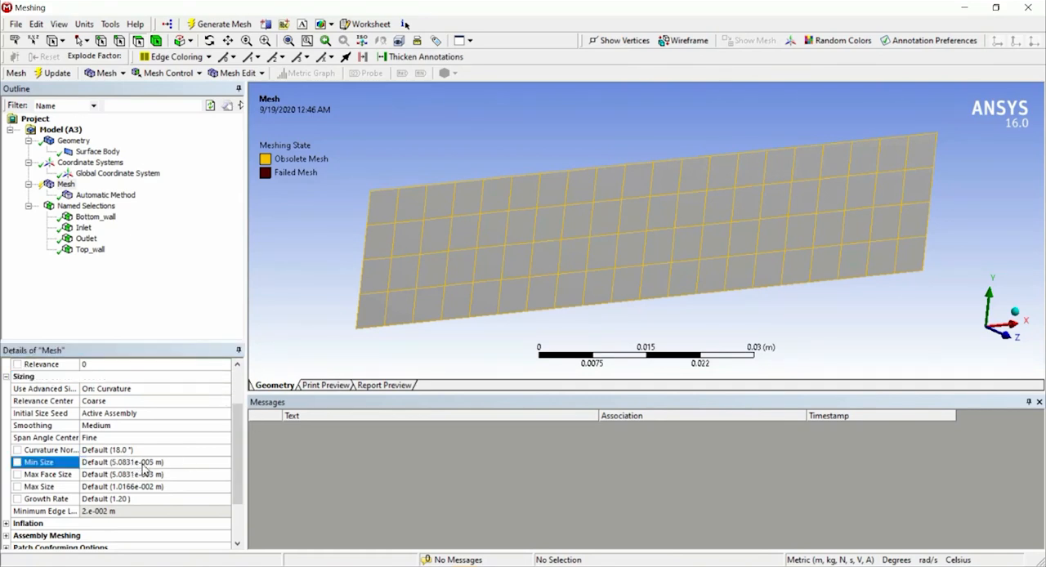
left_click(161, 462)
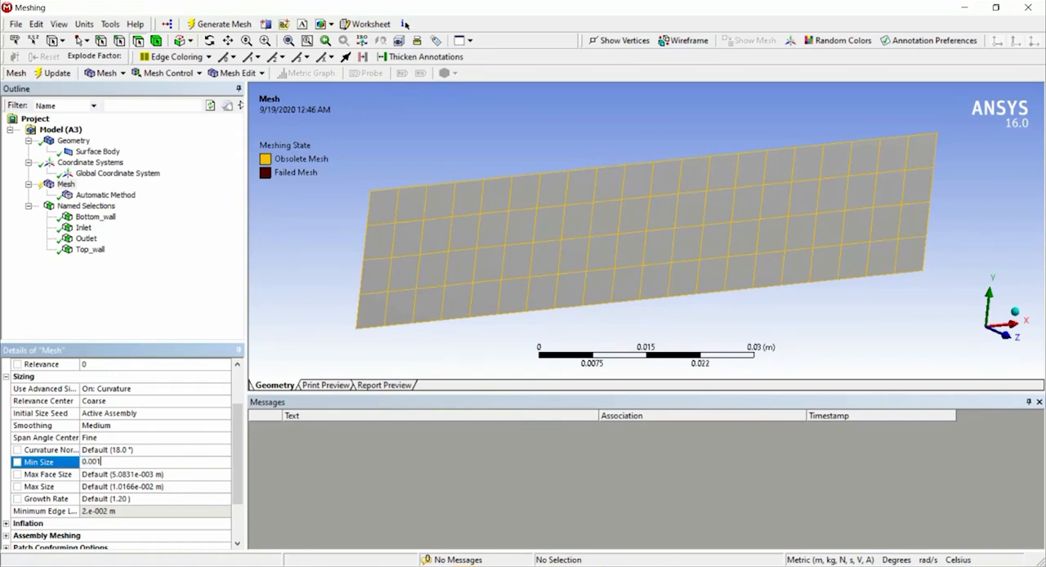
key("Return")
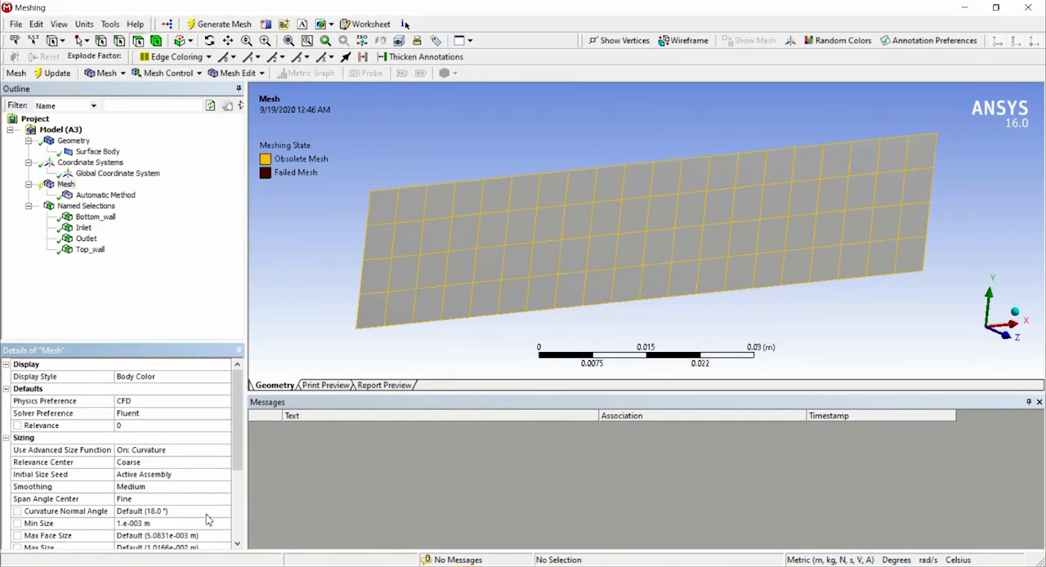
Set the mesh's maximum face size and maximum size to 0.001 m.
left_click(209, 536)
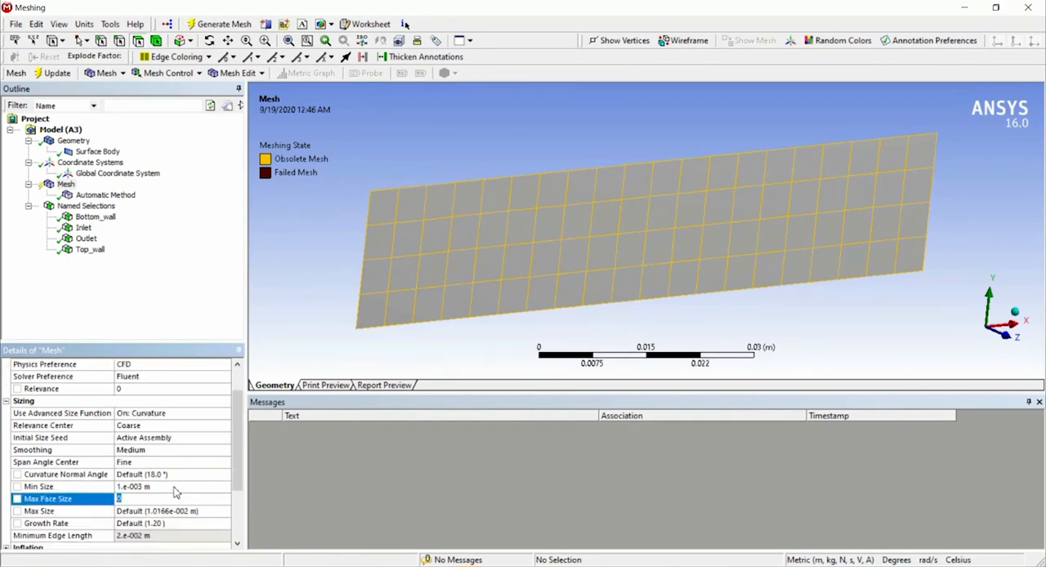
key("Return")
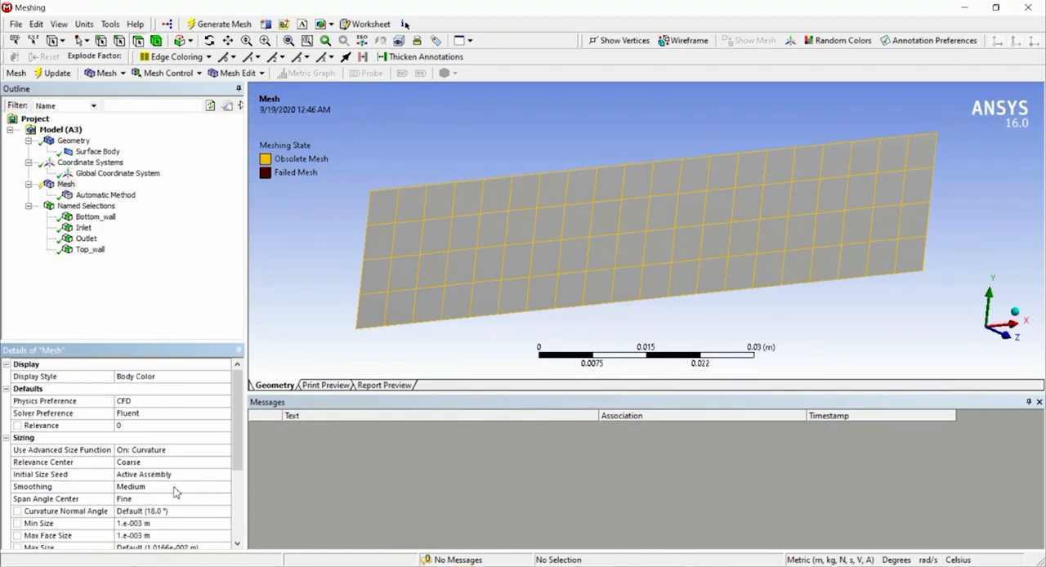
scroll(174, 491, "down", 2)
left_click(186, 476)
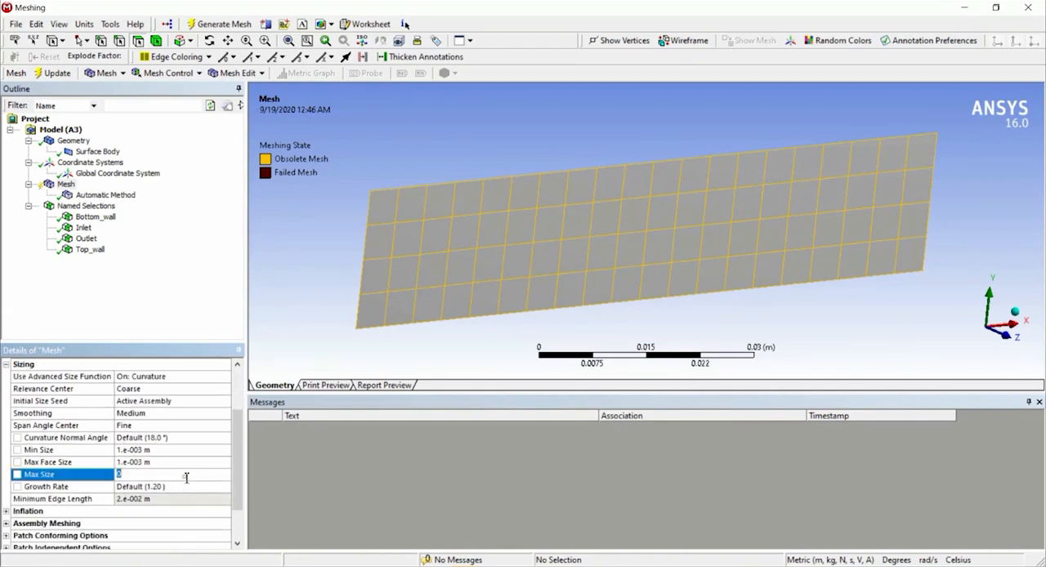
type("0.001")
key("Return")
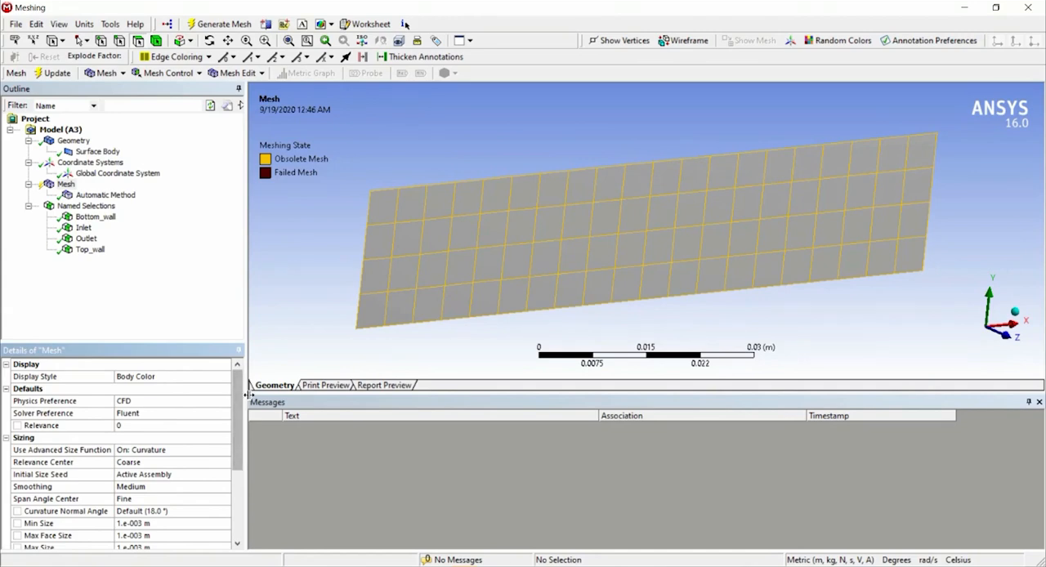
scroll(238, 405, "down", 3)
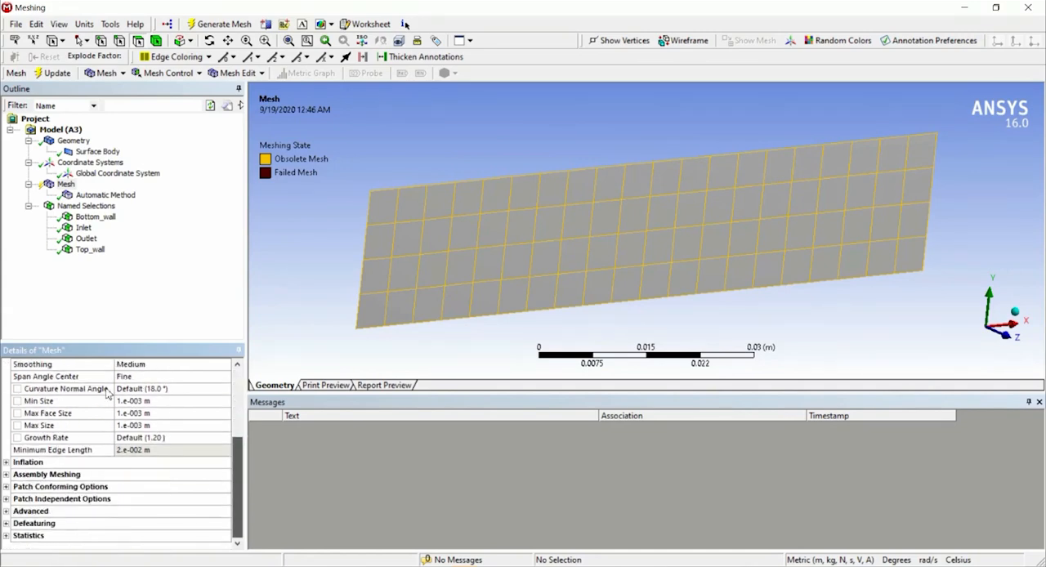
Generate the mesh and expand its inflation settings.
left_click(219, 24)
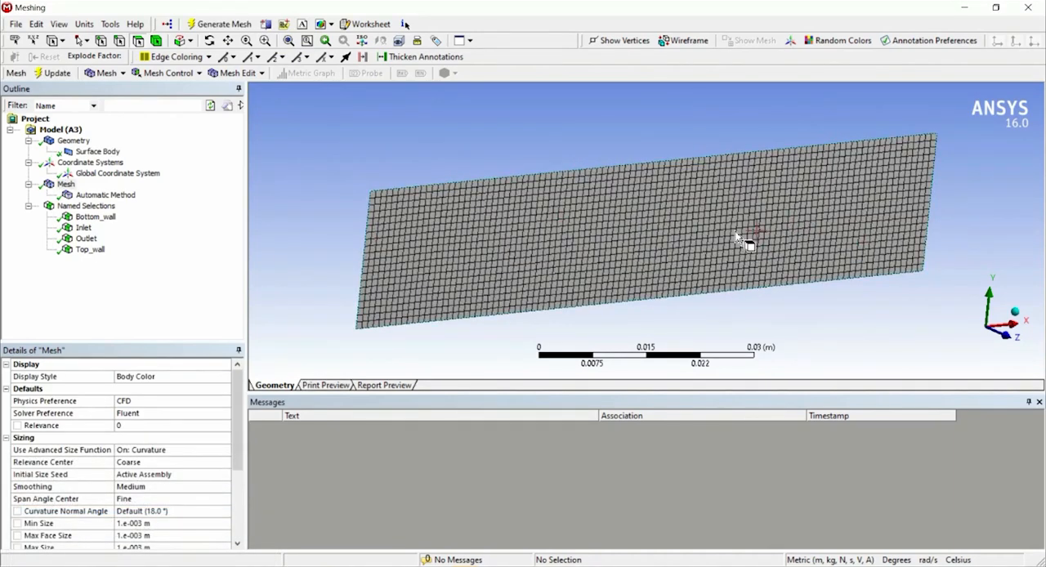
scroll(239, 415, "down", 1)
scroll(238, 415, "down", 4)
left_click(6, 463)
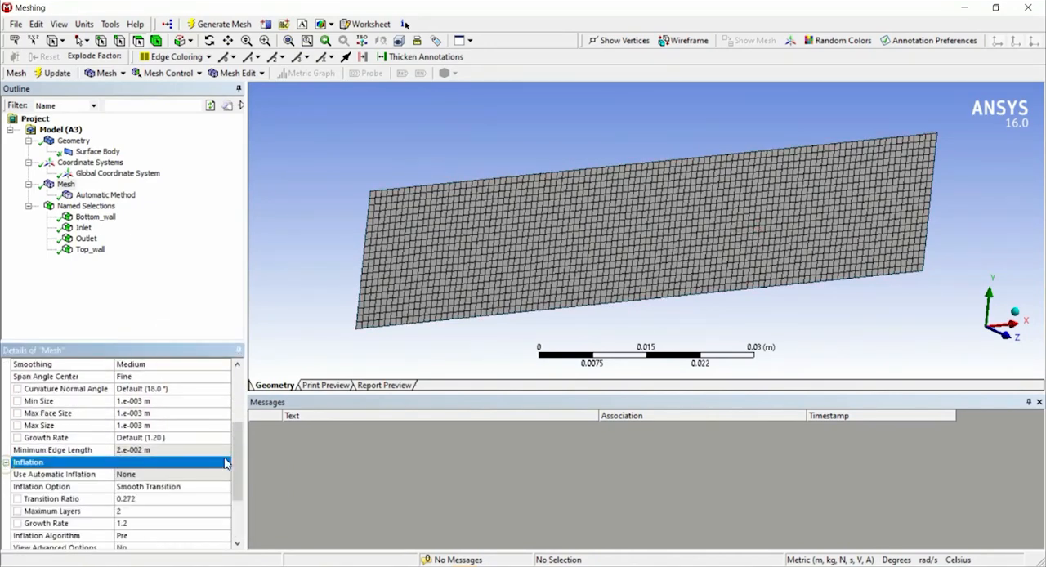
Expand and review the mesh's assembly meshing, patch conforming and patch independent options.
scroll(238, 460, "down", 3)
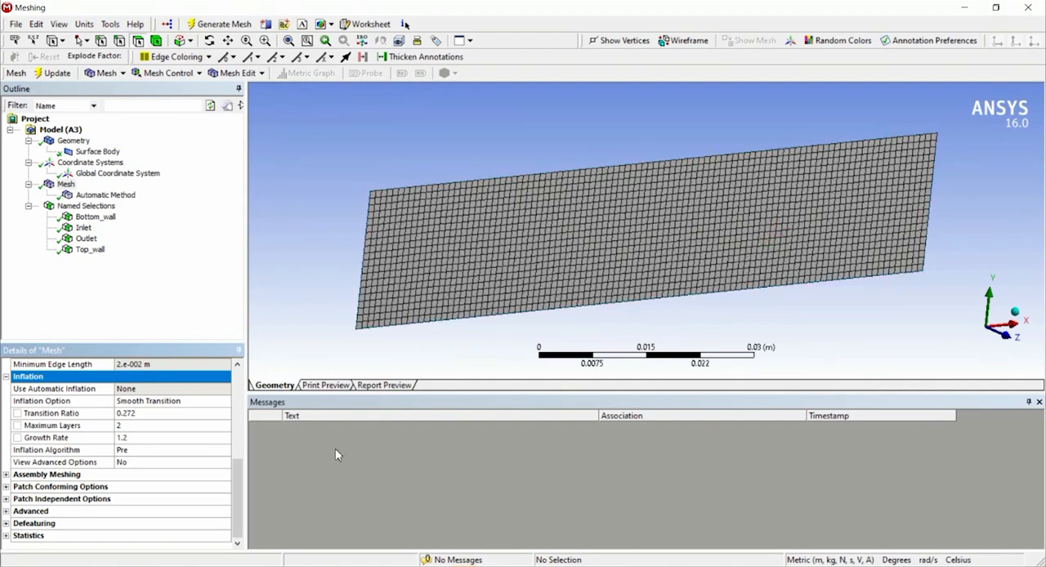
left_click(6, 475)
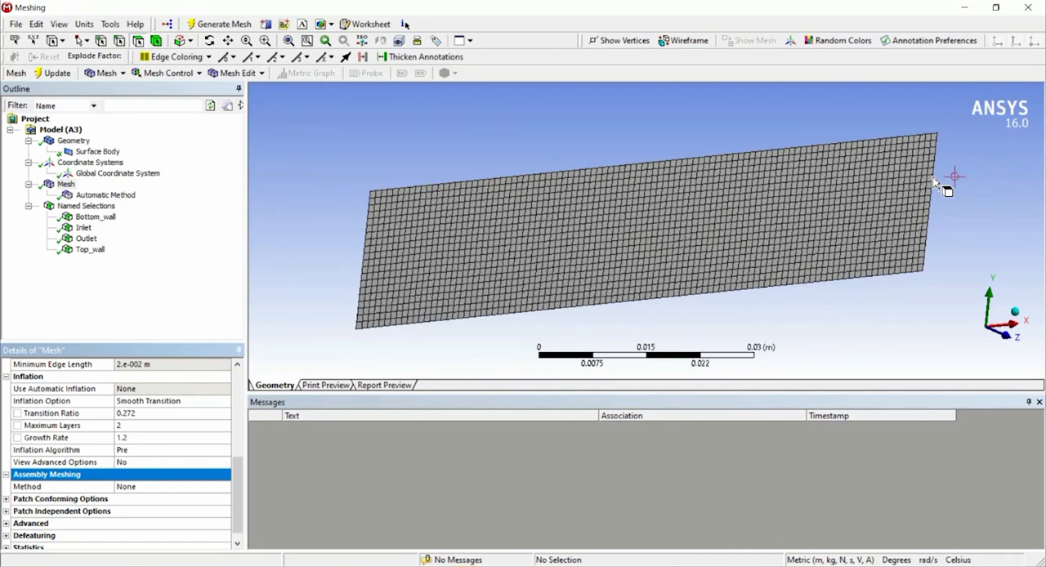
left_click(7, 500)
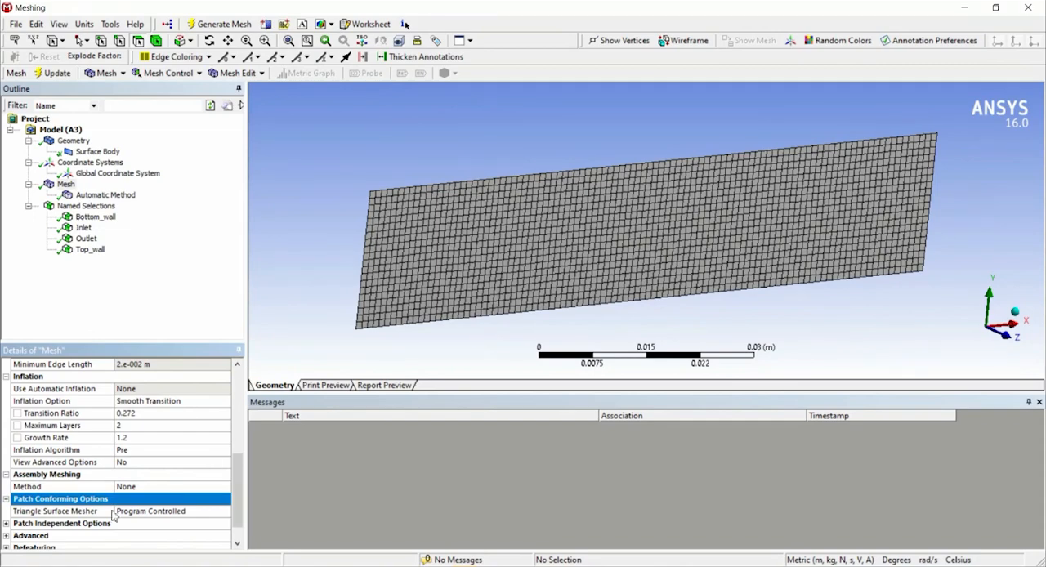
scroll(493, 261, "up", 5)
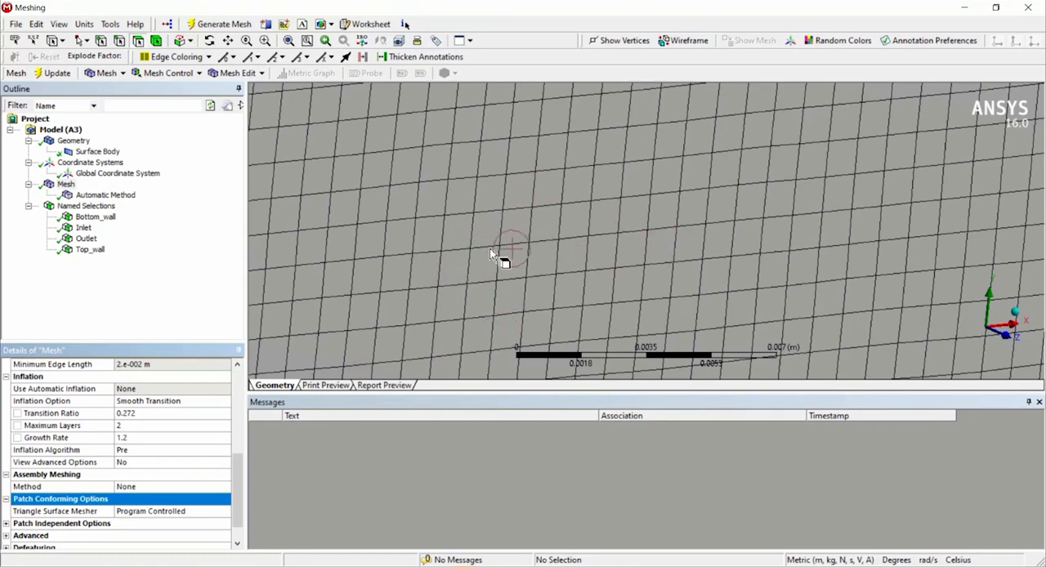
scroll(147, 519, "down", 1)
left_click(7, 499)
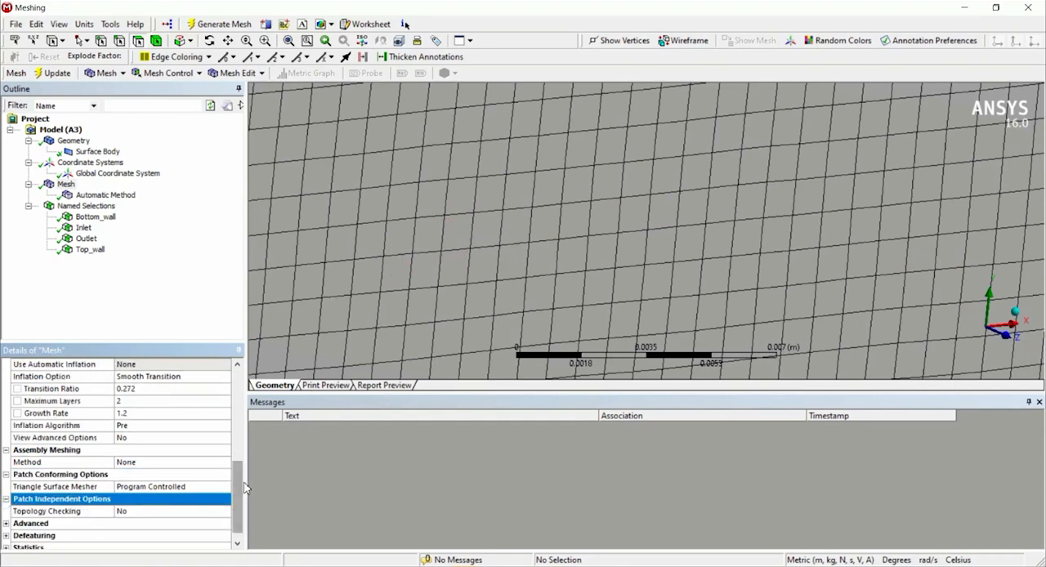
left_click_drag(244, 489, 238, 489)
scroll(229, 510, "down", 1)
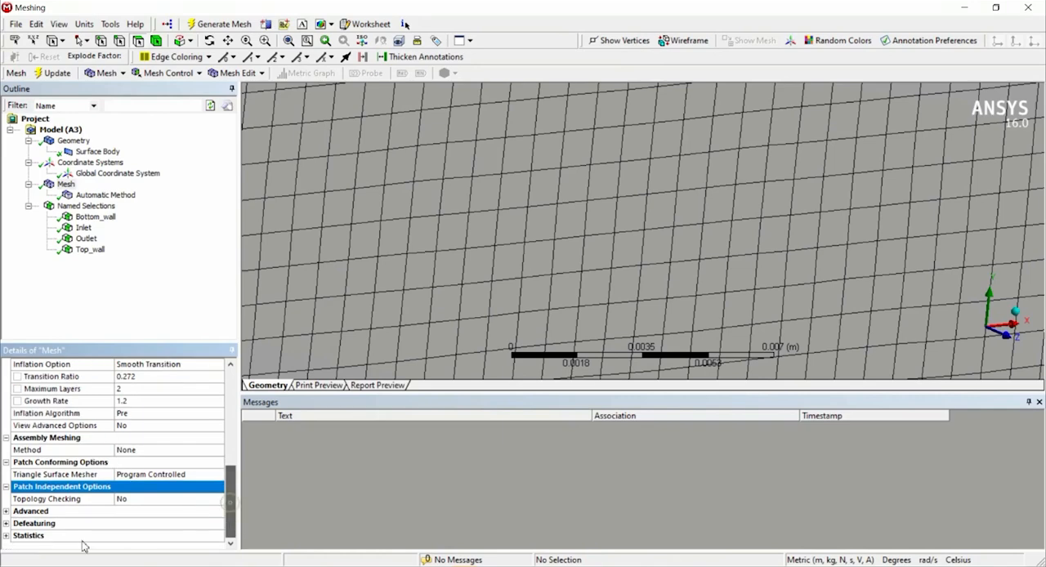
Expand and review the mesh's advanced, defeaturing and statistics settings.
left_click(8, 511)
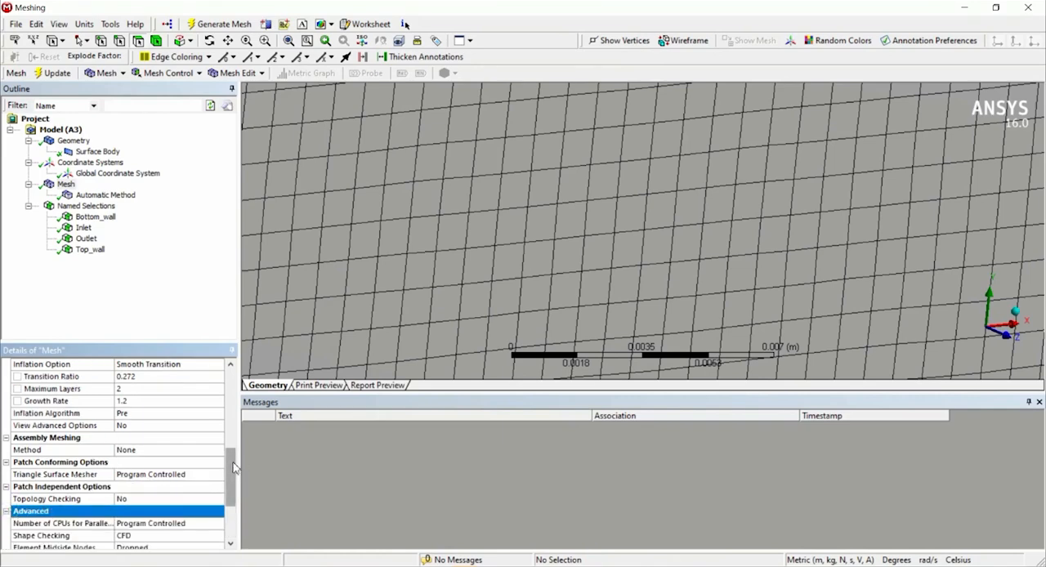
scroll(122, 490, "down", 3)
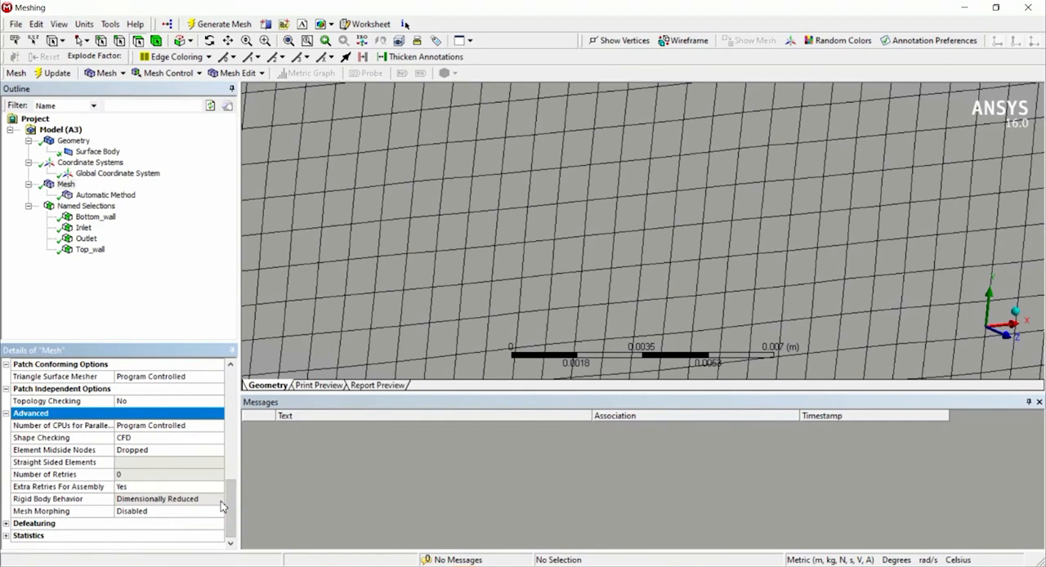
scroll(227, 503, "up", 2)
scroll(227, 503, "down", 2)
left_click(7, 524)
left_click(286, 501)
left_click_drag(230, 499, 191, 517)
left_click(7, 535)
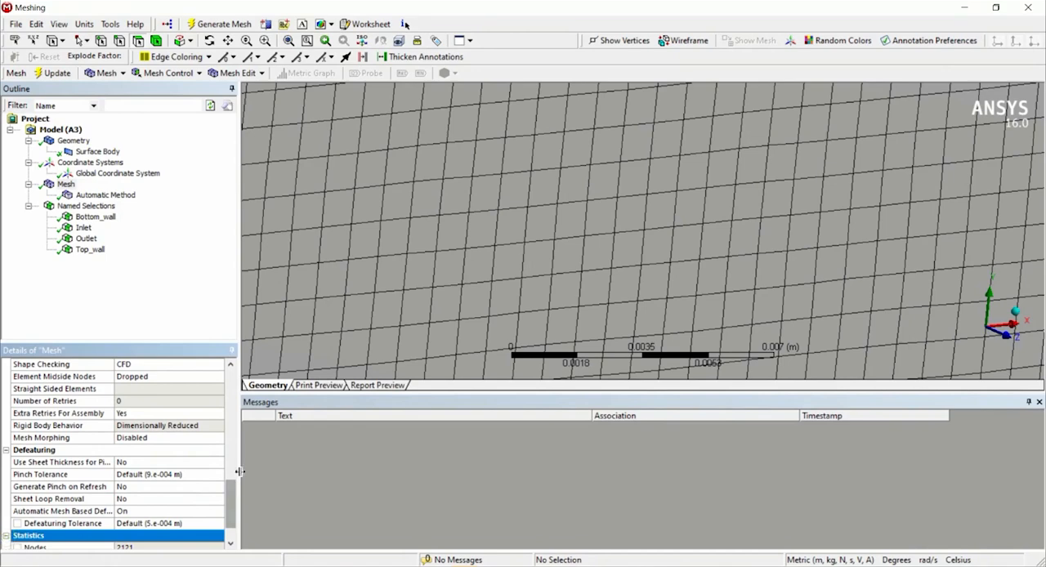
left_click_drag(231, 511, 163, 537)
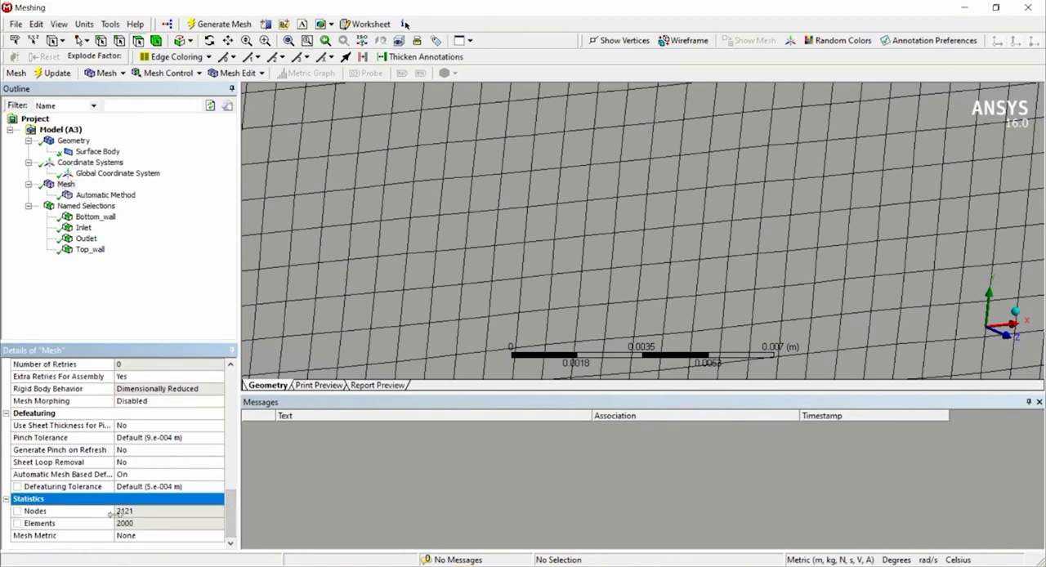
Set the mesh metric to Skewness and review its statistics.
left_click(208, 536)
left_click(217, 536)
scroll(185, 510, "down", 4)
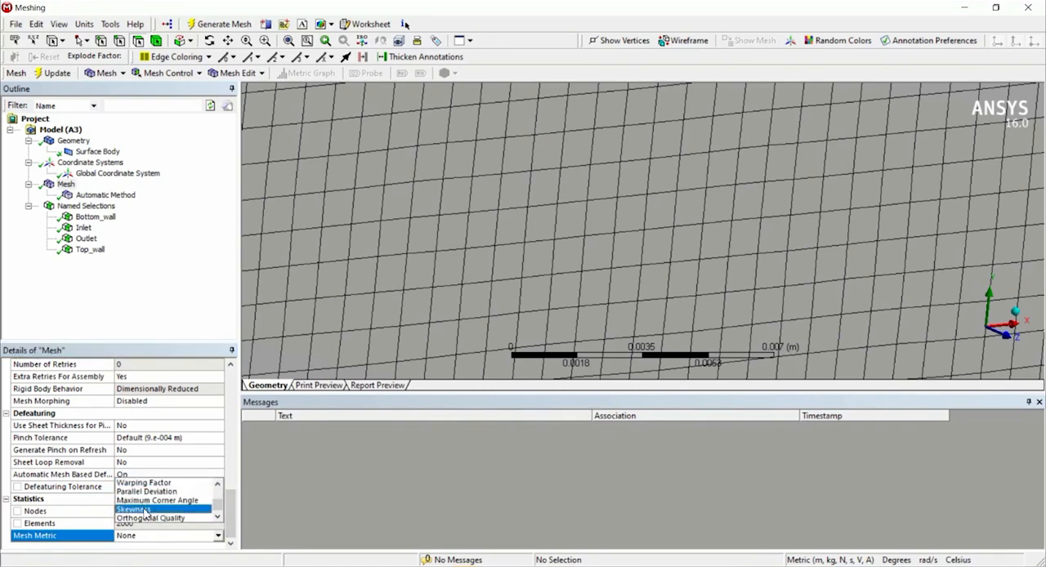
left_click(144, 511)
scroll(178, 502, "down", 4)
scroll(179, 503, "down", 9)
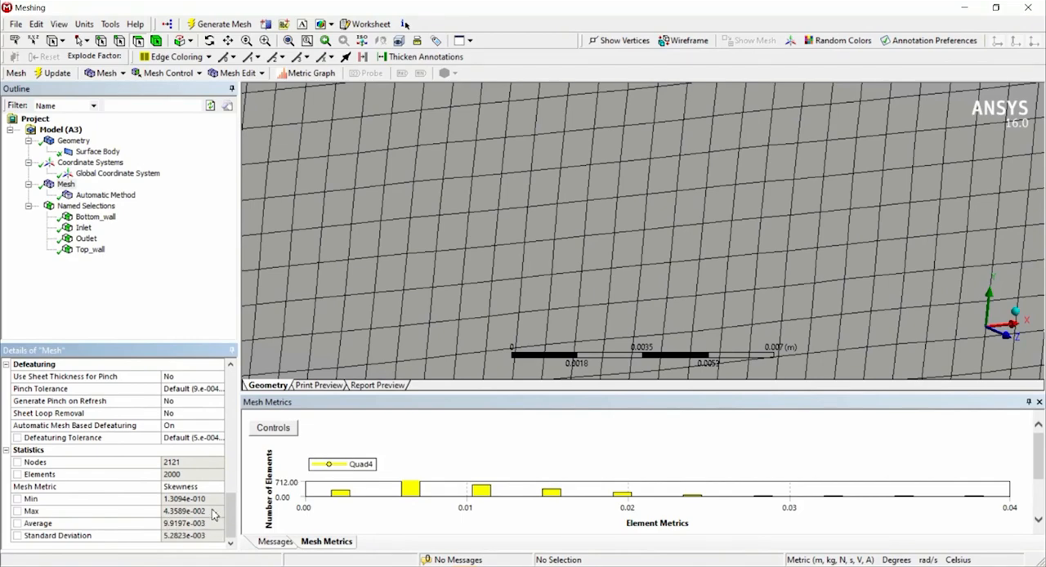
scroll(570, 272, "up", 3)
scroll(568, 271, "down", 10)
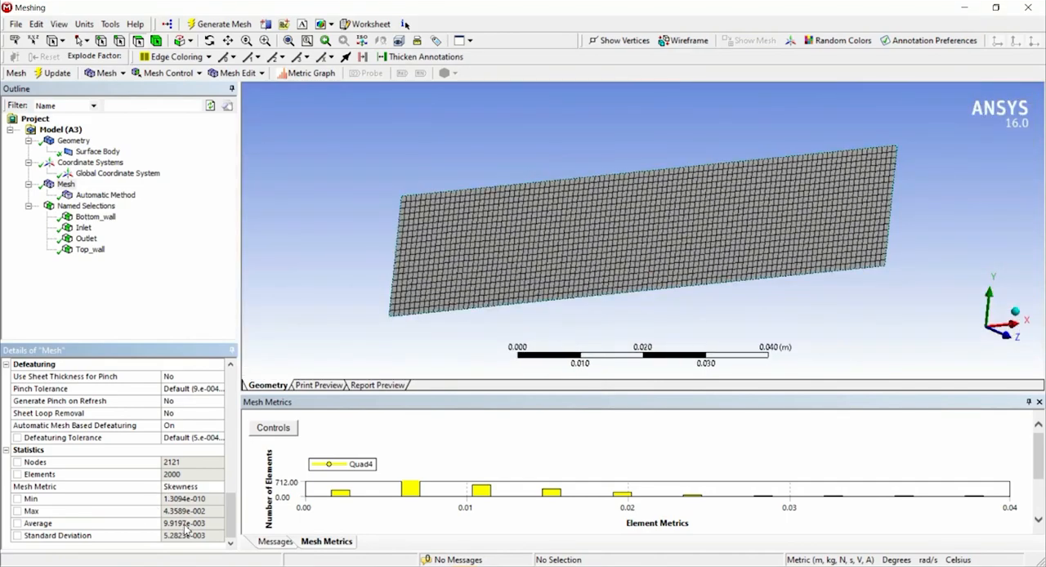
Insert a Face Meshing control for the rectangular face.
scroll(626, 280, "up", 2)
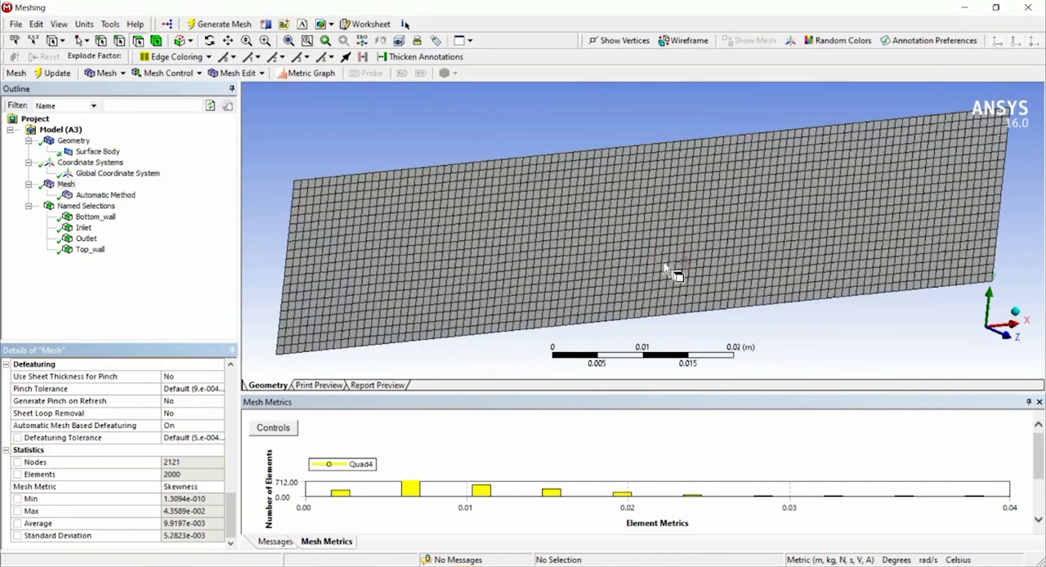
middle_click_drag(723, 276, 685, 263)
scroll(687, 268, "down", 4)
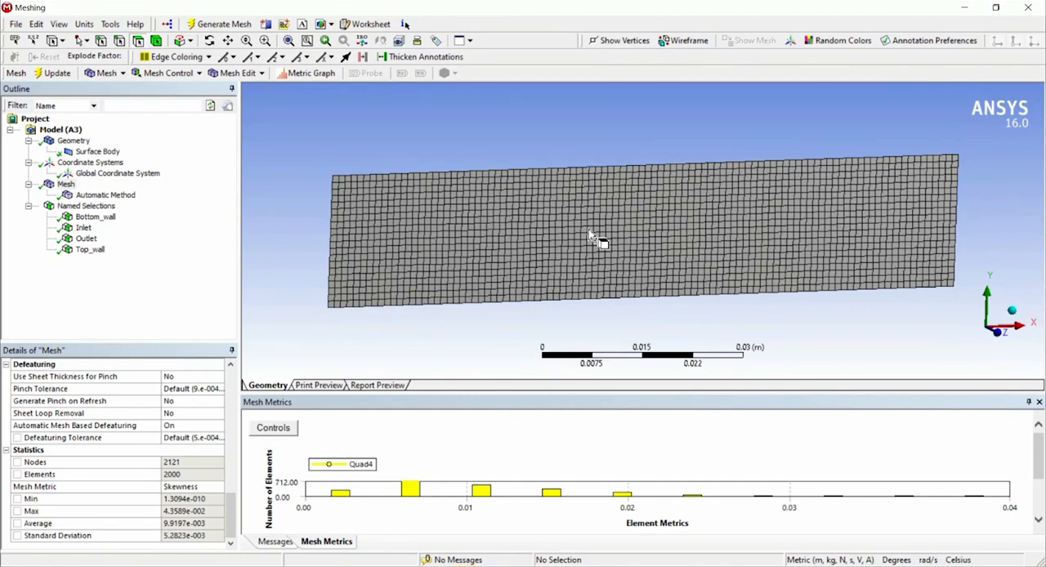
left_click(576, 226)
right_click(475, 204)
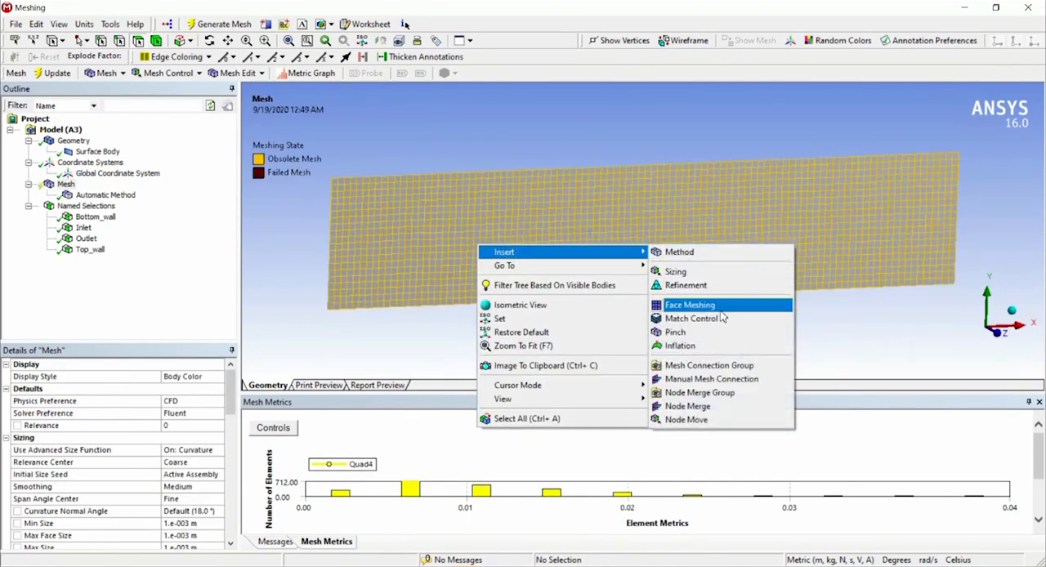
left_click(719, 305)
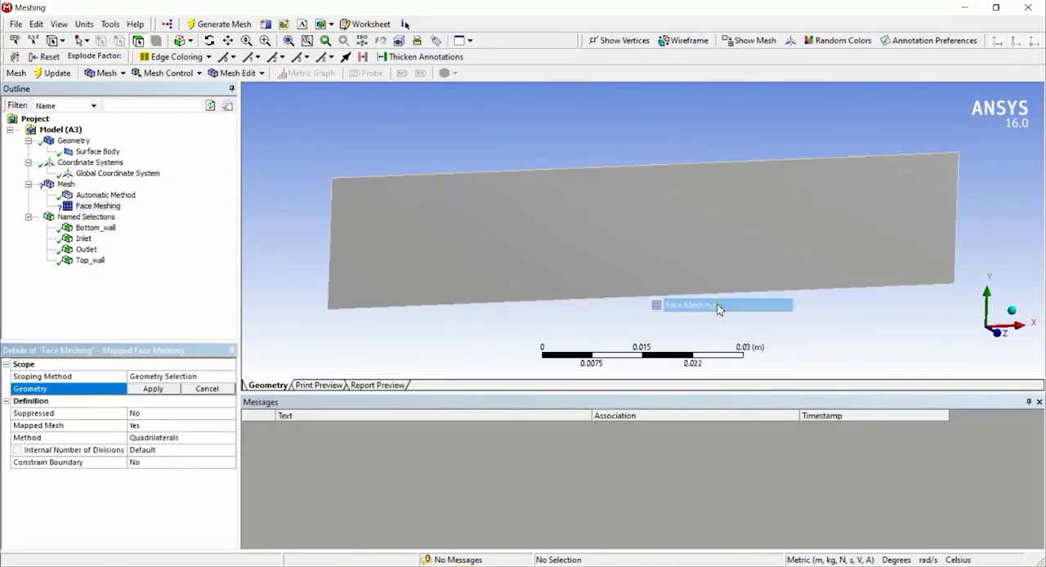
Set the face meshing method to Triangles: Best Split and assign the rectangular face as its geometry.
left_click(225, 439)
left_click(231, 439)
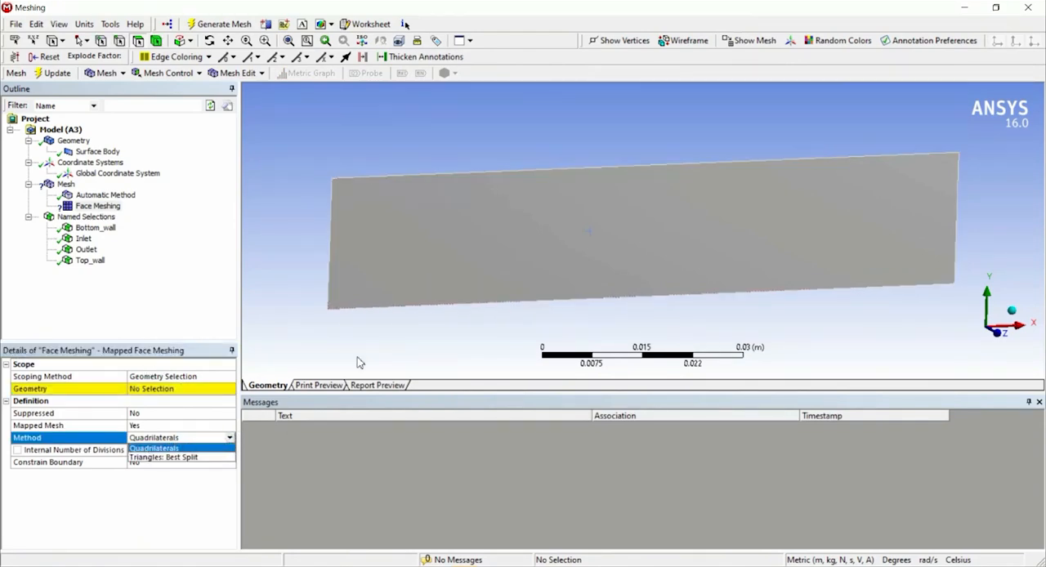
left_click(170, 458)
left_click(176, 389)
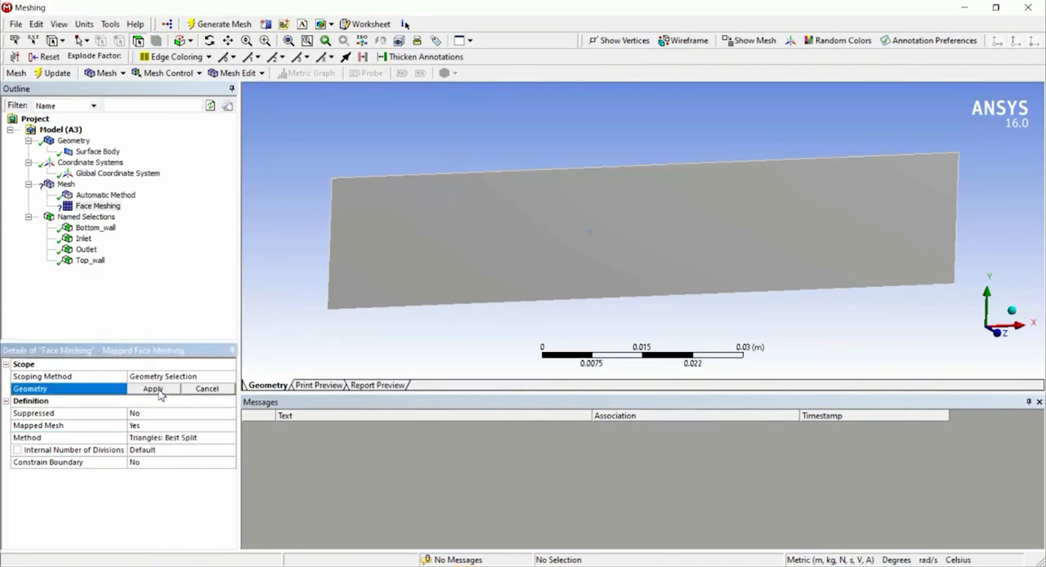
left_click(457, 268)
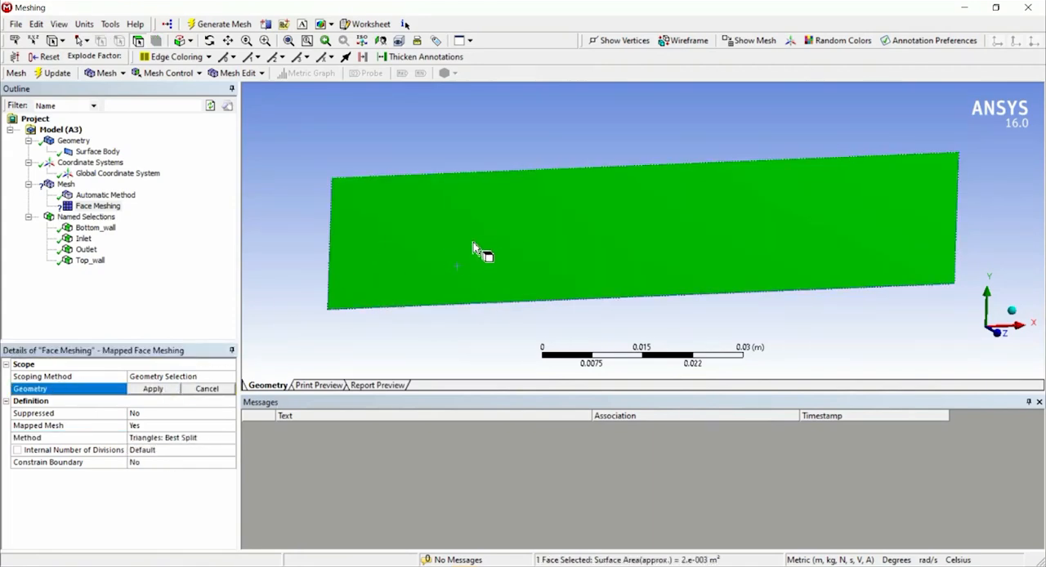
left_click(152, 389)
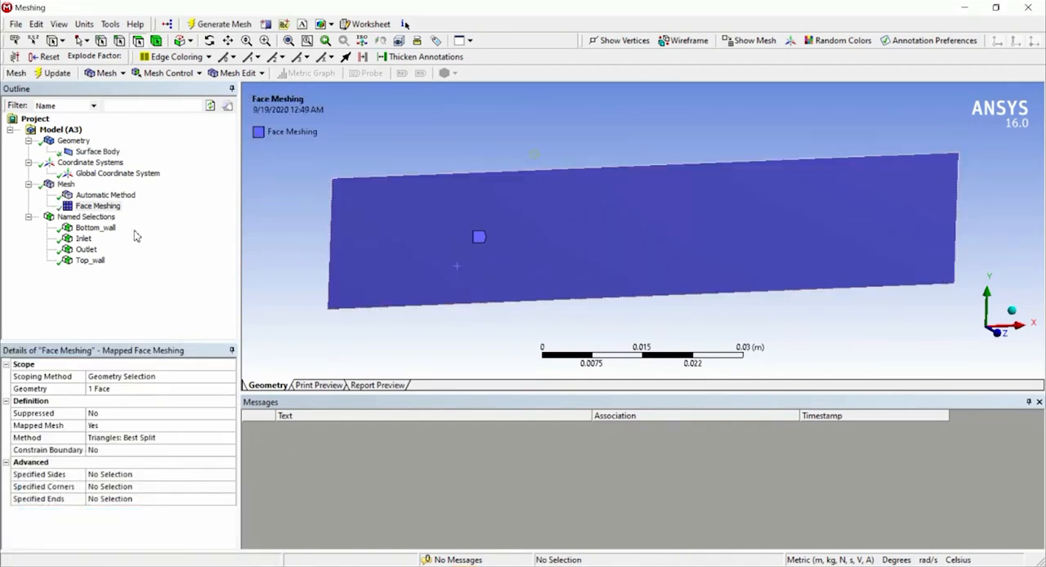
Display the mesh and examine its triangular elements up close.
left_click(65, 184)
scroll(589, 278, "up", 3)
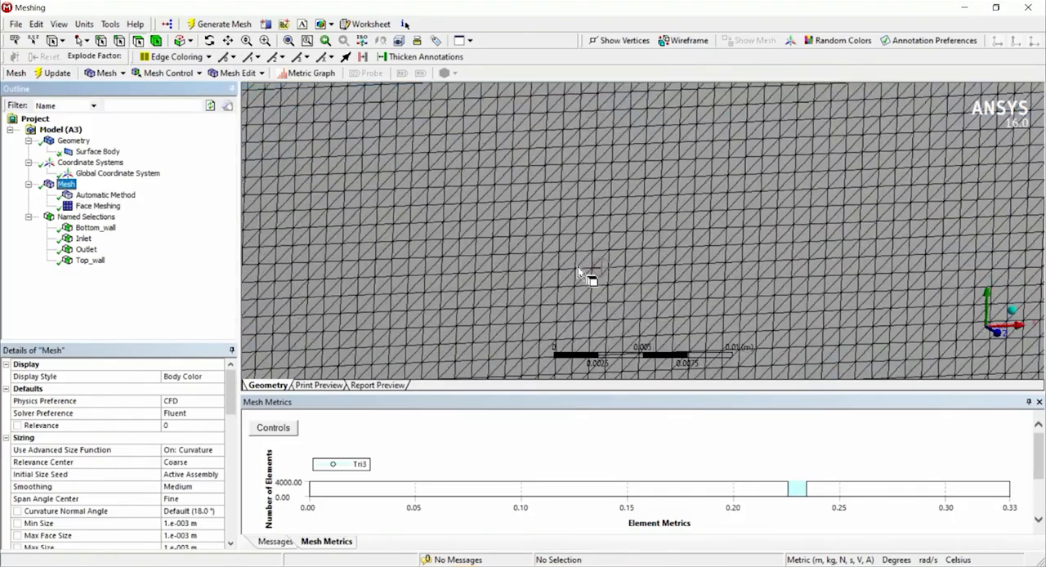
scroll(418, 234, "up", 3)
middle_click_drag(419, 234, 360, 236)
scroll(432, 244, "down", 5)
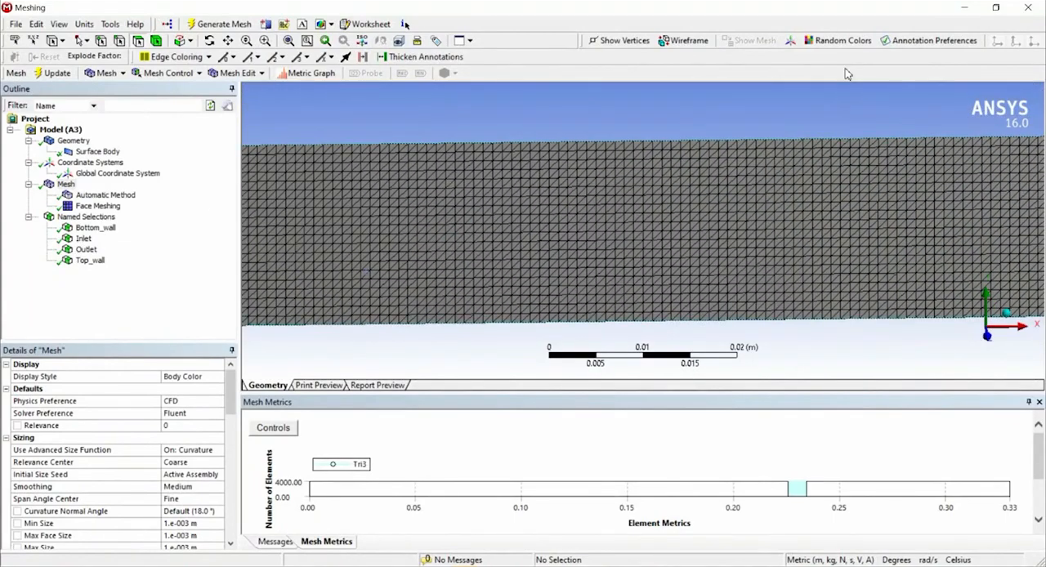
Close the meshing application and update the Mesh cell of the Fluid Flow (Fluent) system in Workbench.
left_click(1029, 7)
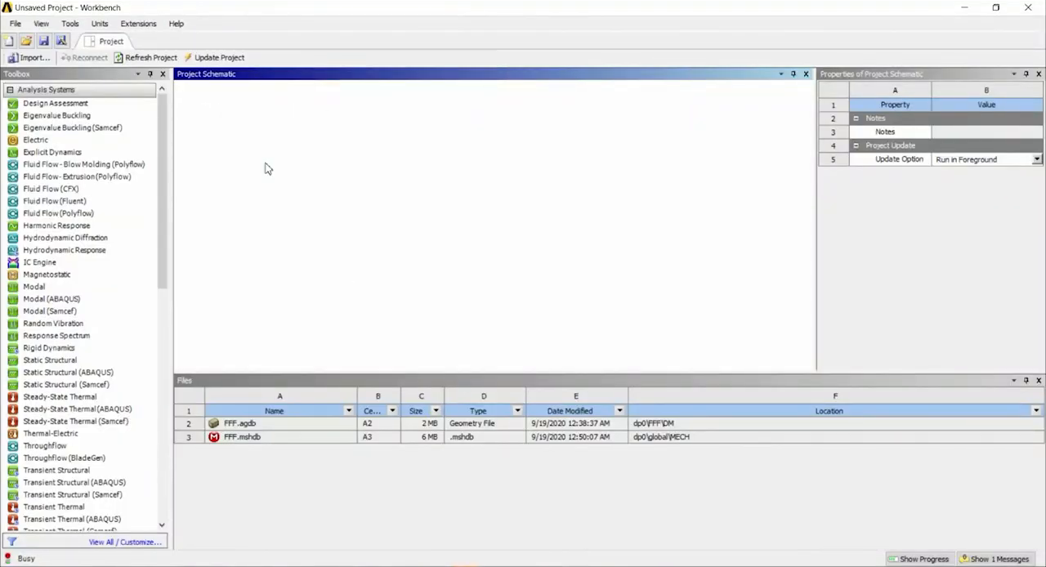
left_click(265, 163)
right_click(265, 164)
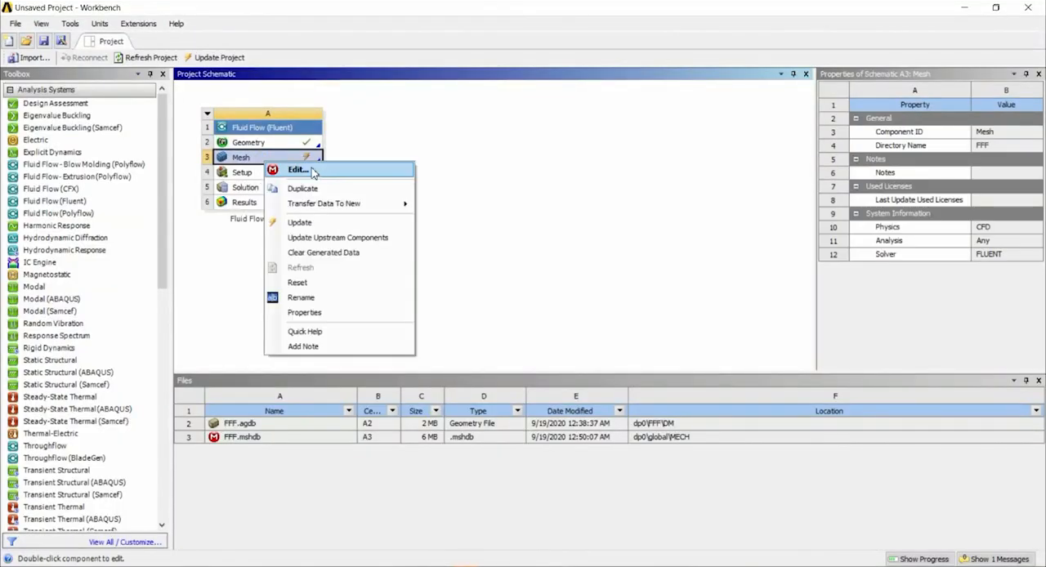
left_click(308, 224)
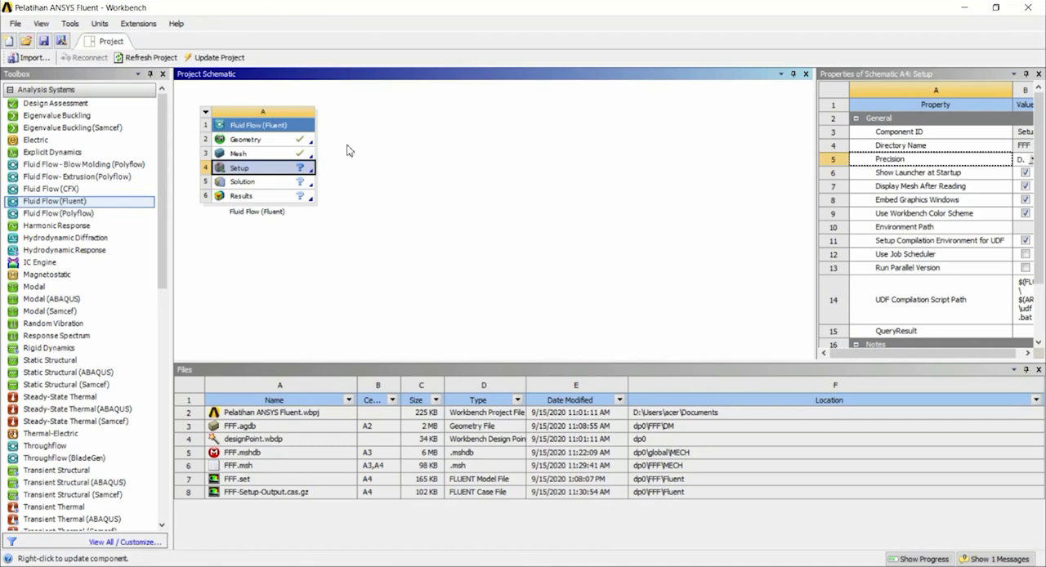
Launch Fluent from the Setup cell with double precision and serial processing, and maximize its window.
double_click(254, 172)
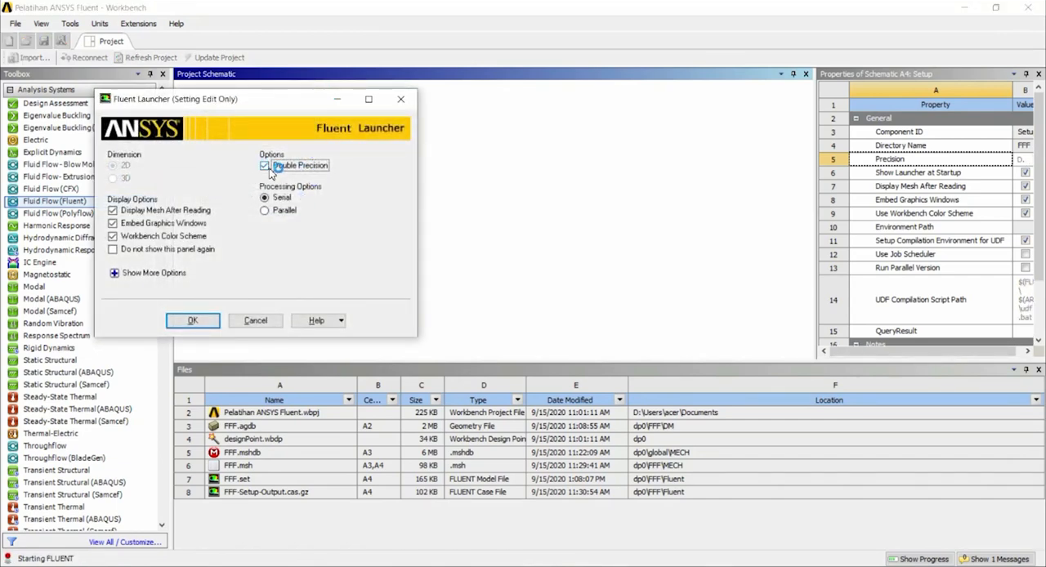
left_click(282, 210)
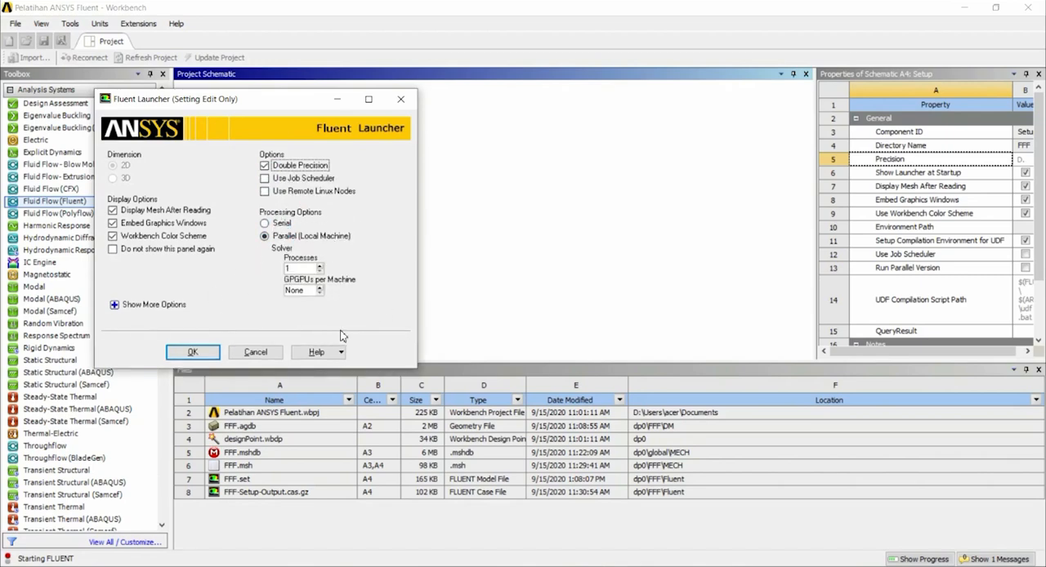
left_click(280, 223)
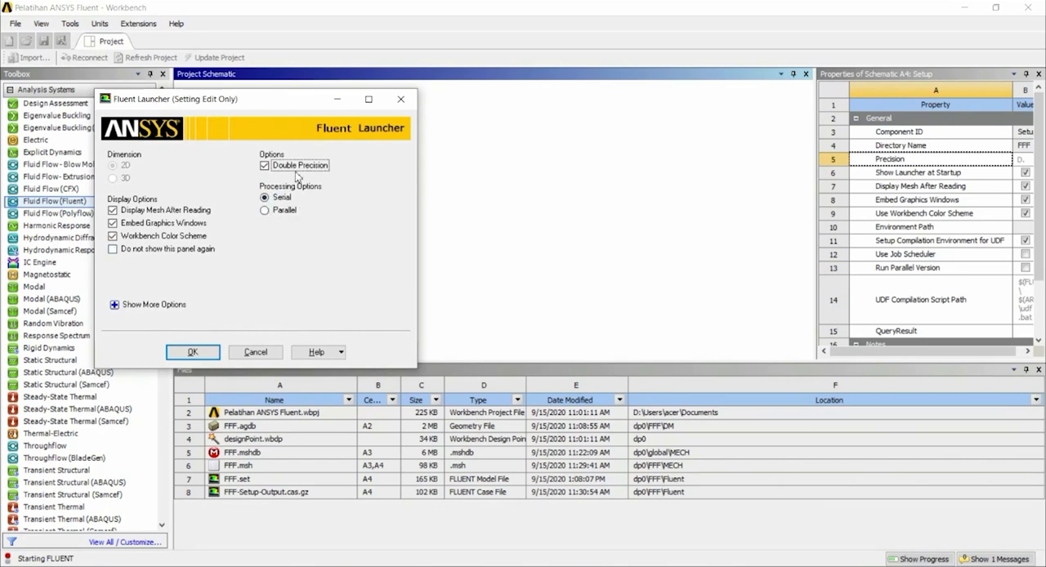
left_click(265, 166)
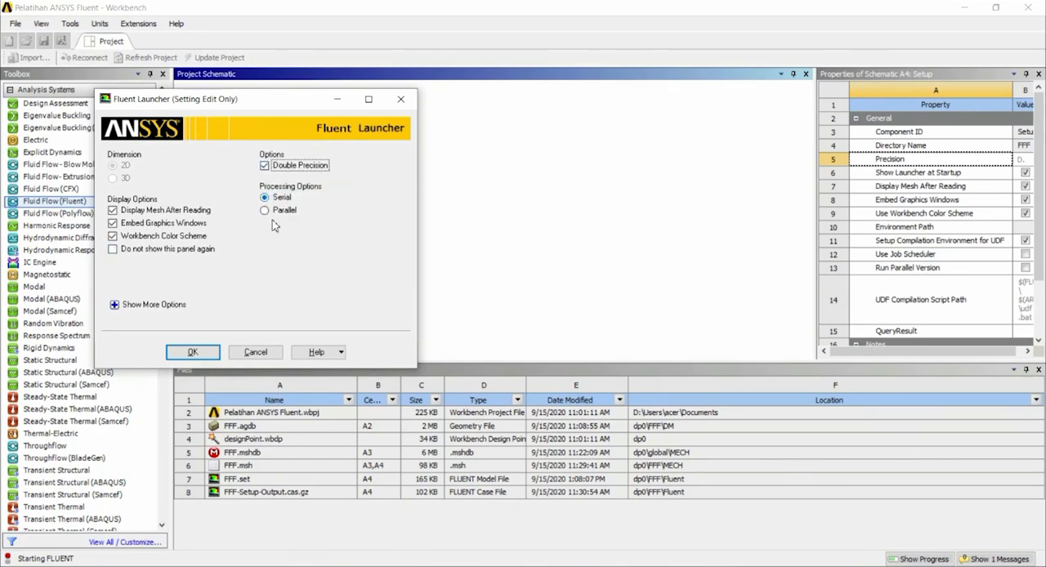
left_click(192, 353)
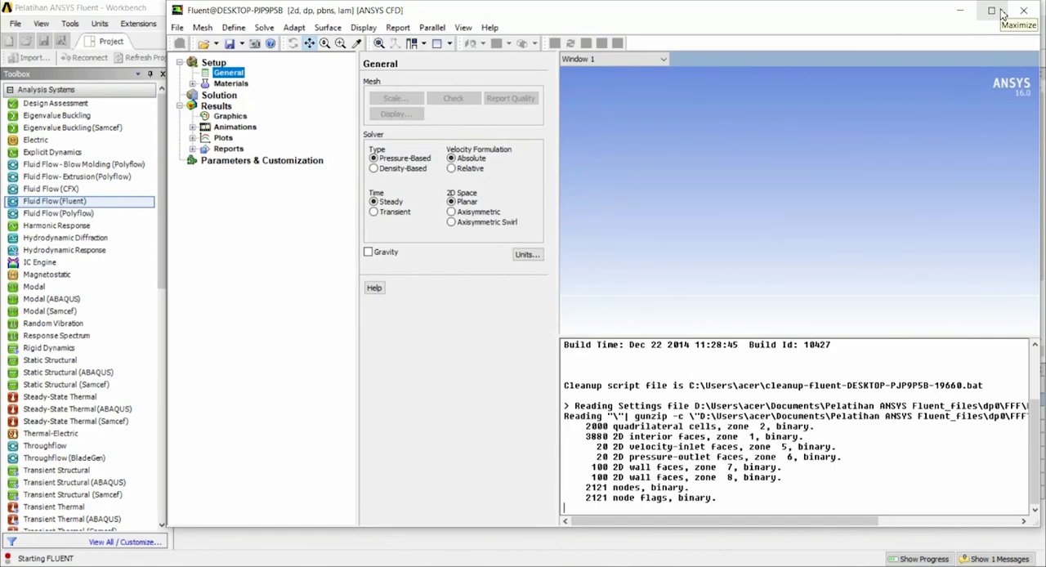
left_click(1002, 14)
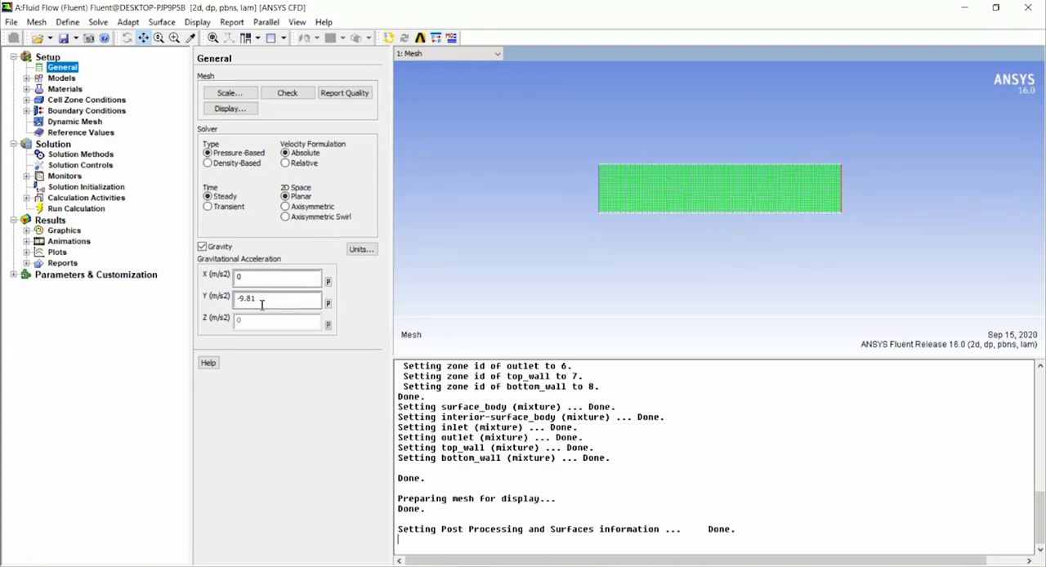
Switch gravity off and back on in the general settings and check its acceleration components.
left_click(204, 247)
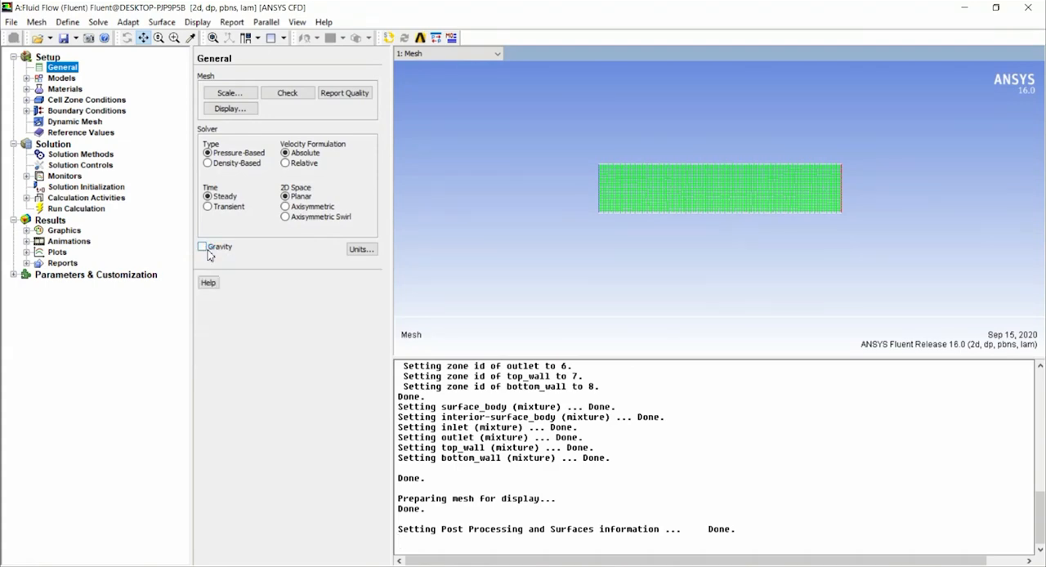
left_click(203, 247)
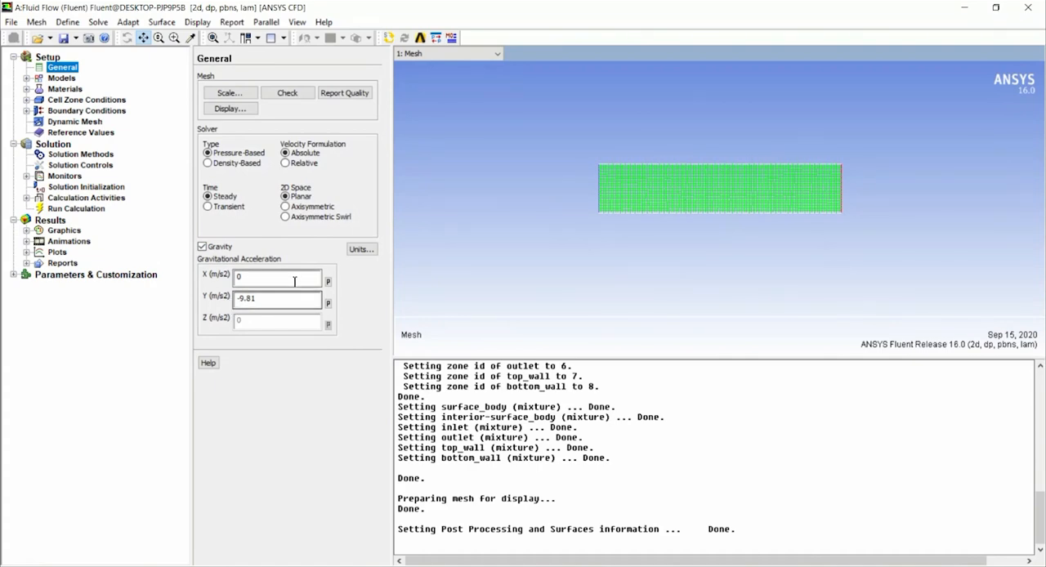
left_click(261, 303)
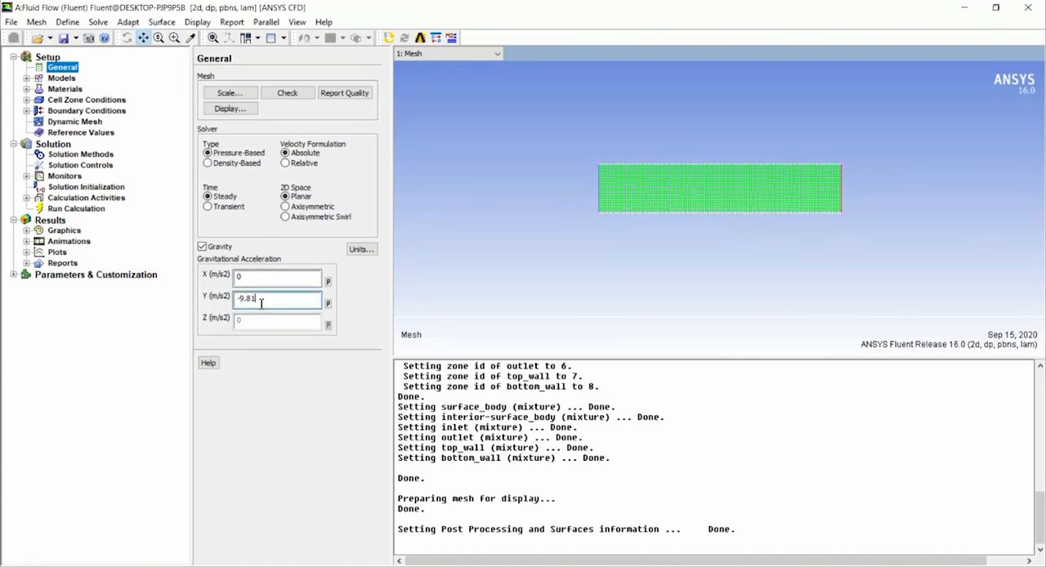
Review the multiphase model options and accept the energy model with the energy equation enabled.
left_click(62, 78)
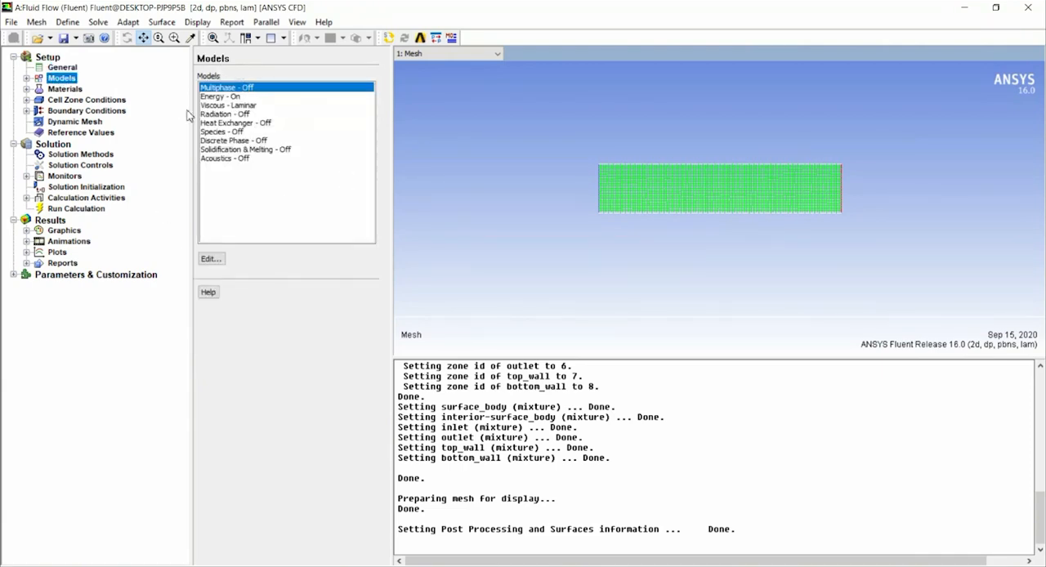
double_click(247, 89)
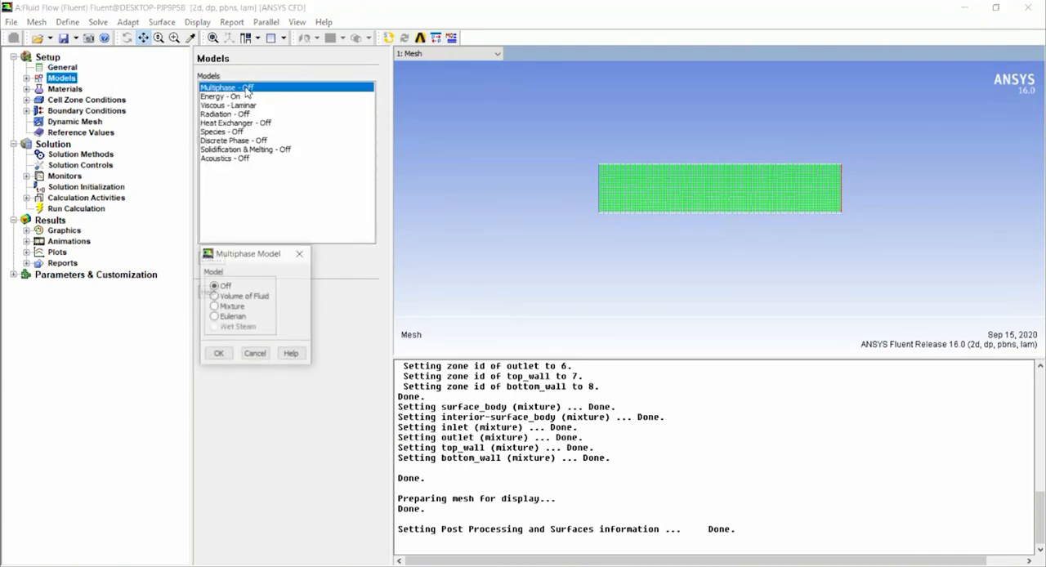
left_click(300, 254)
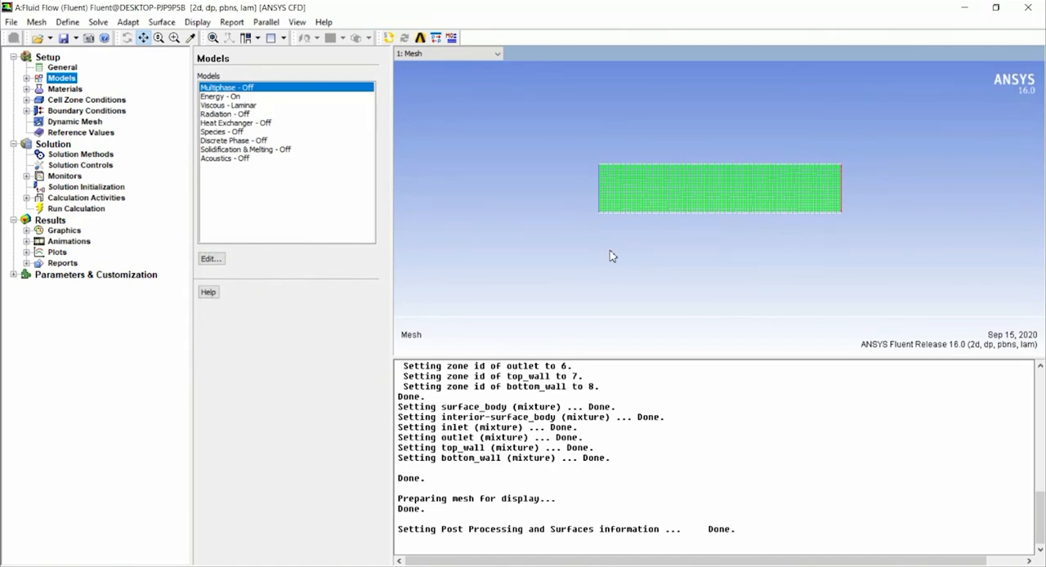
left_click(242, 98)
double_click(242, 98)
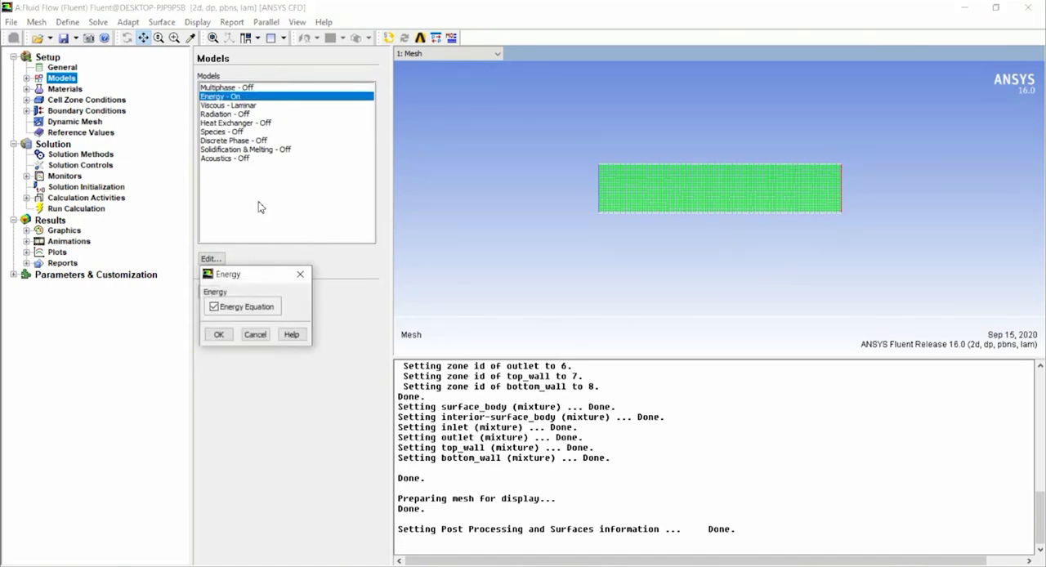
left_click(219, 335)
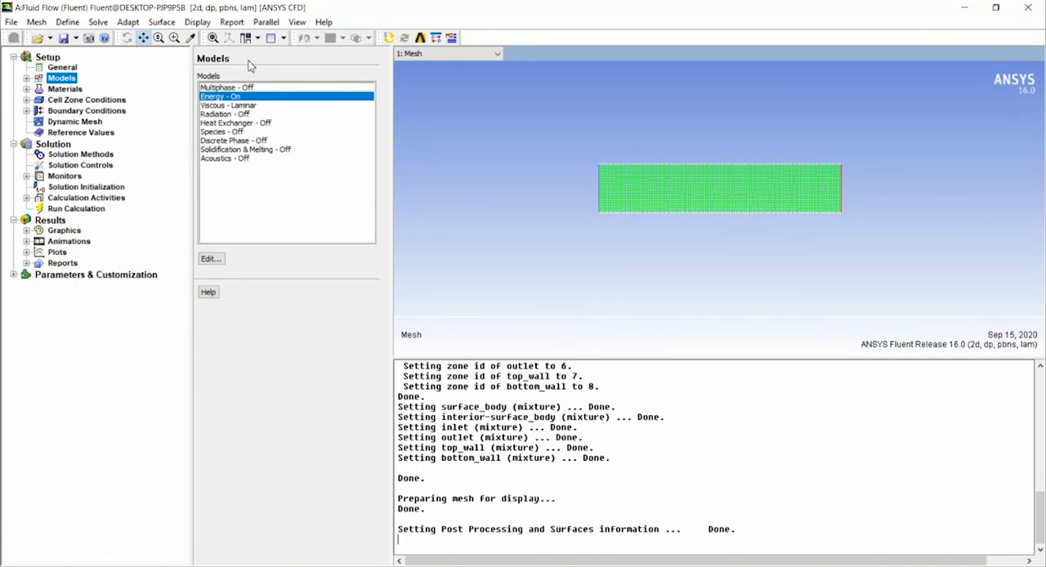
Examine the available viscous models and accept the Laminar model.
left_click(256, 109)
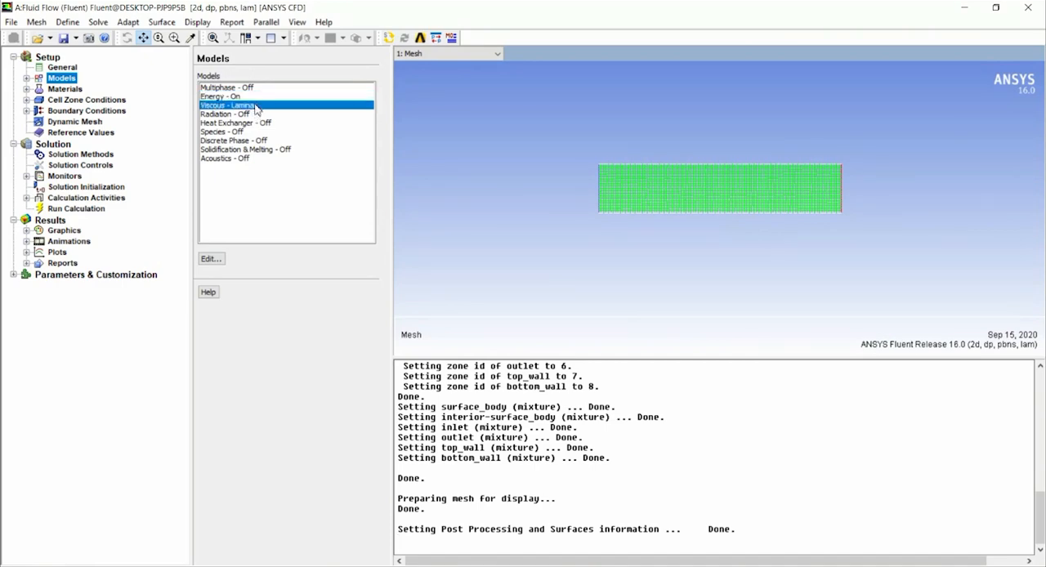
double_click(256, 108)
left_click_drag(255, 212, 490, 92)
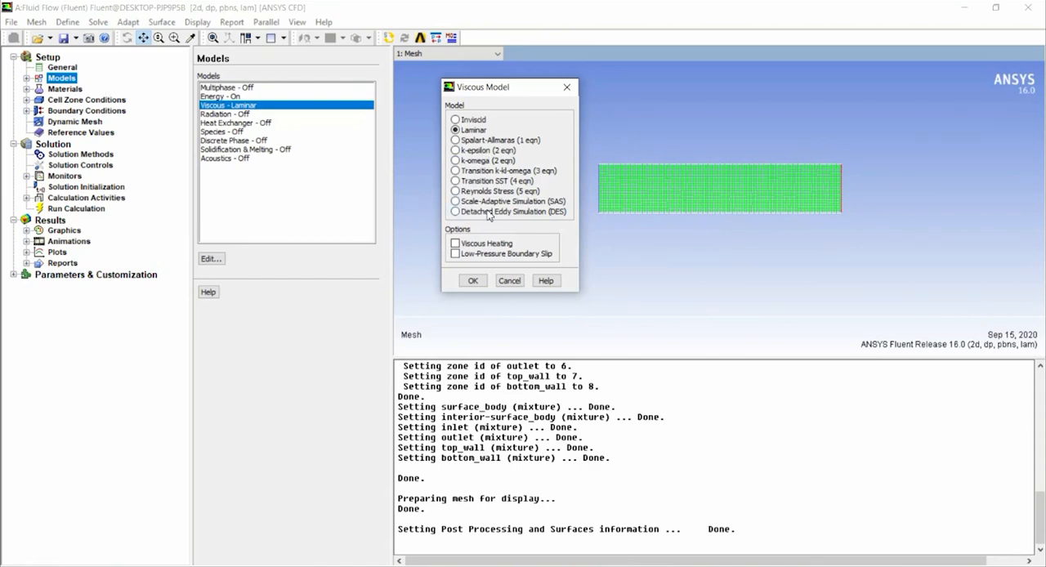
mouse_move(503, 94)
left_mouse_down()
mouse_move(507, 85)
mouse_move(519, 98)
left_mouse_up()
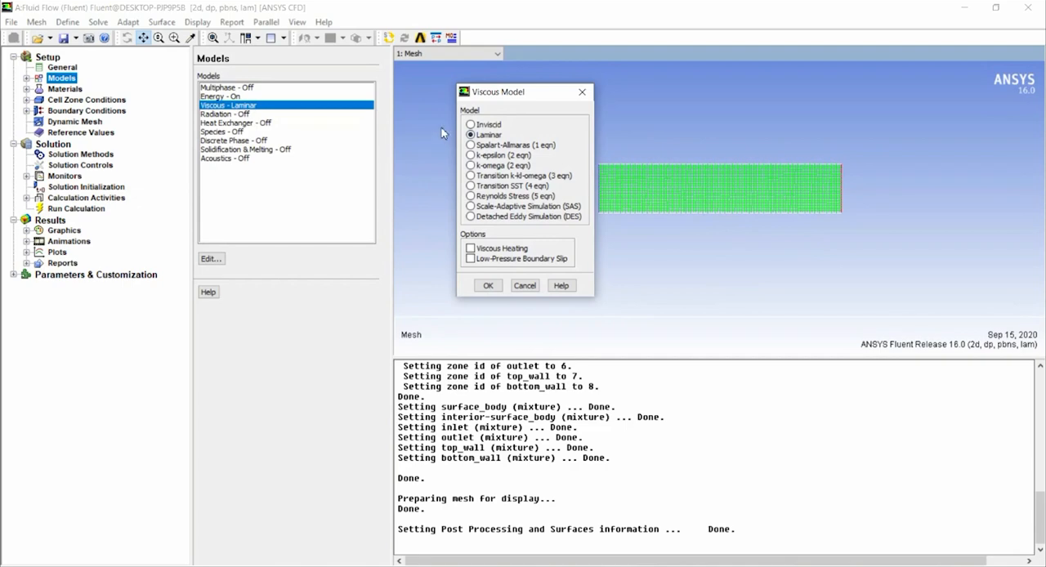
left_click(489, 286)
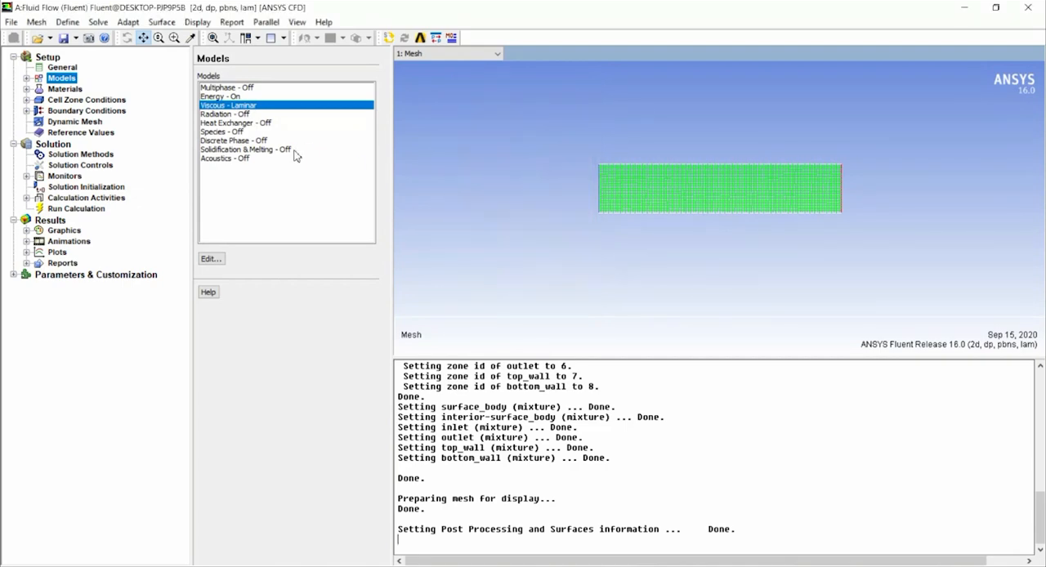
Open the properties of the fluid material air for review.
left_click(55, 89)
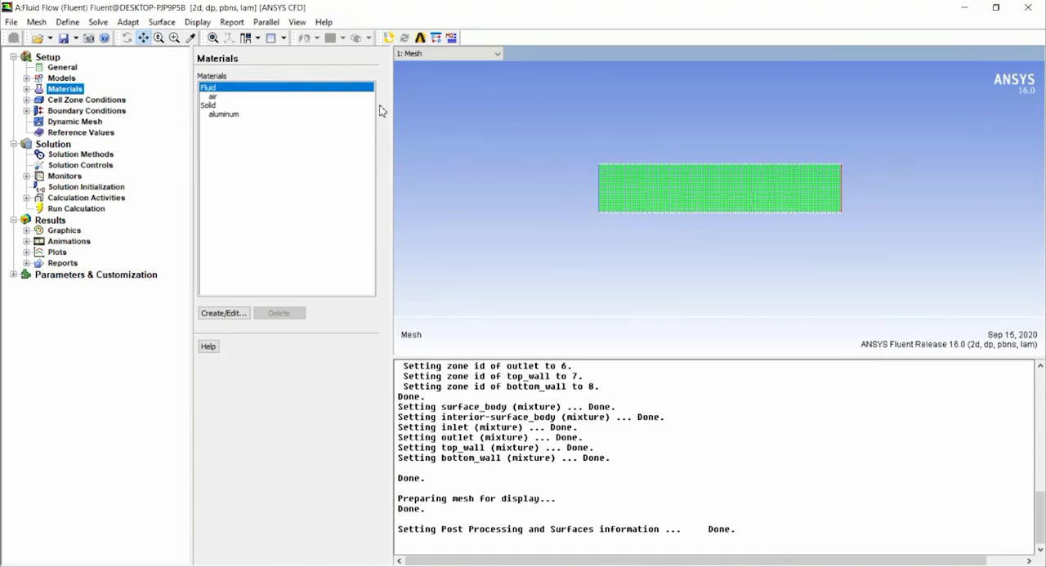
left_click(226, 97)
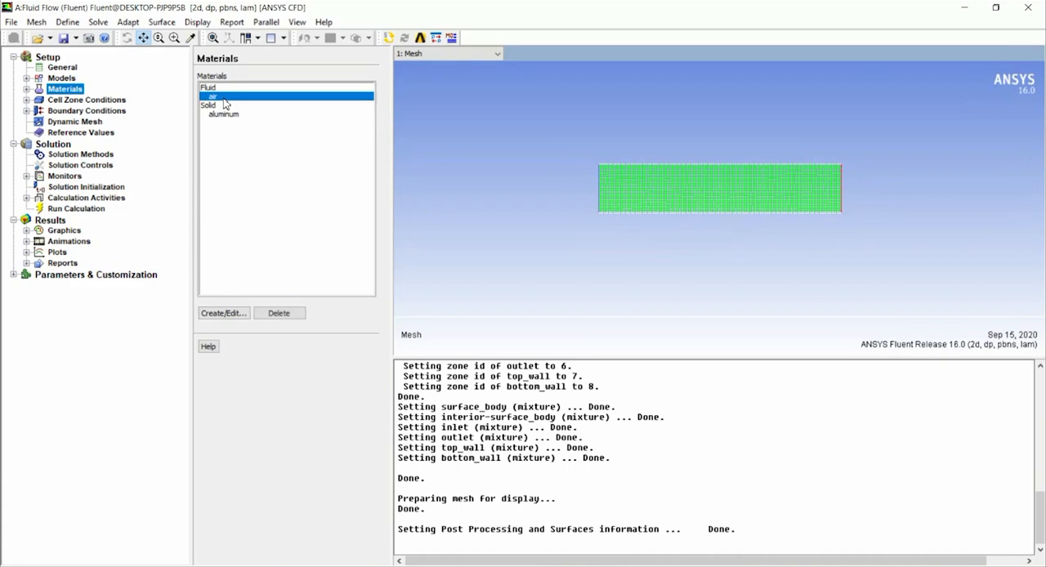
left_click(224, 314)
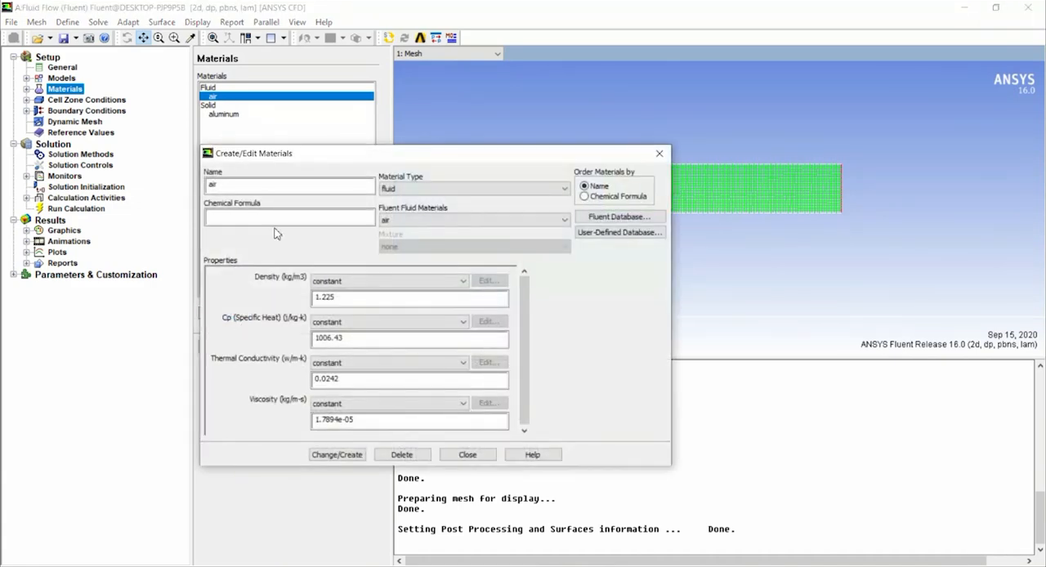
left_click_drag(305, 162, 376, 116)
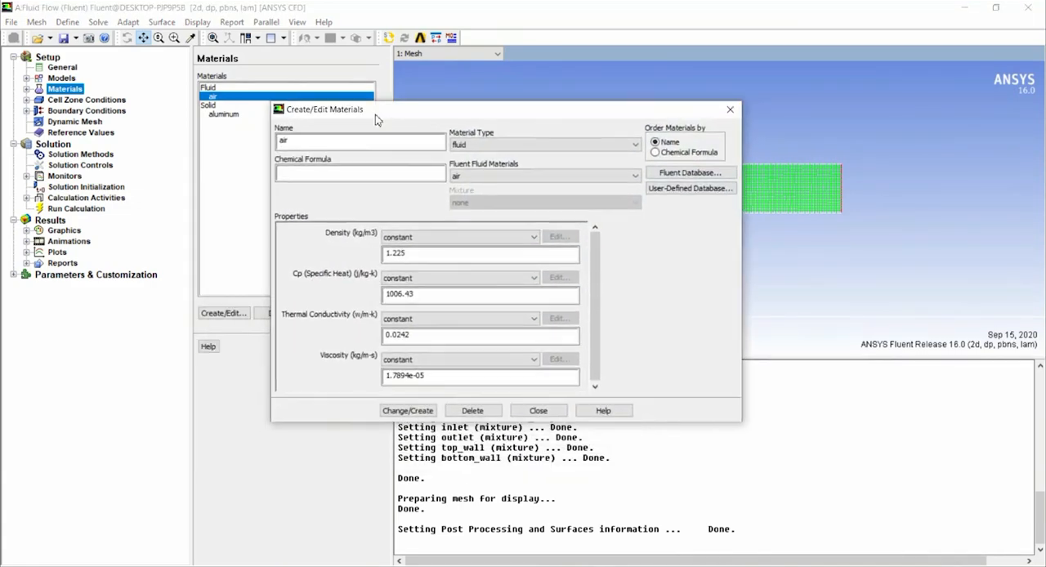
Browse the Fluent material database across material types, and close it and the material editor without copying a material.
left_click(666, 180)
left_click_drag(332, 202, 390, 145)
left_click_drag(433, 188, 432, 229)
left_click(490, 173)
left_click(467, 196)
left_click_drag(433, 190, 433, 216)
left_click(472, 172)
left_click(471, 185)
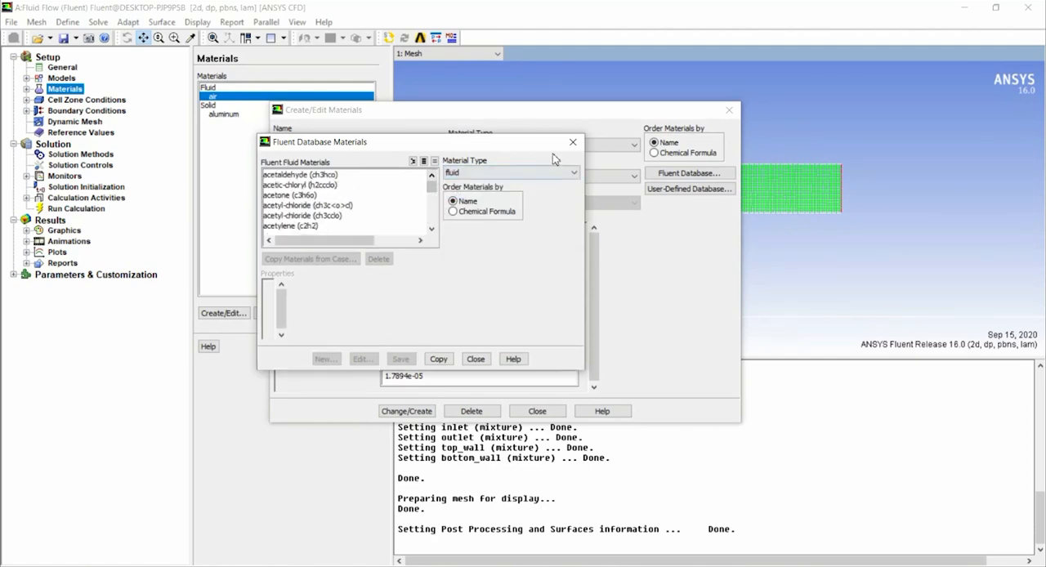
left_click_drag(531, 146, 603, 130)
left_click(645, 127)
left_click(729, 110)
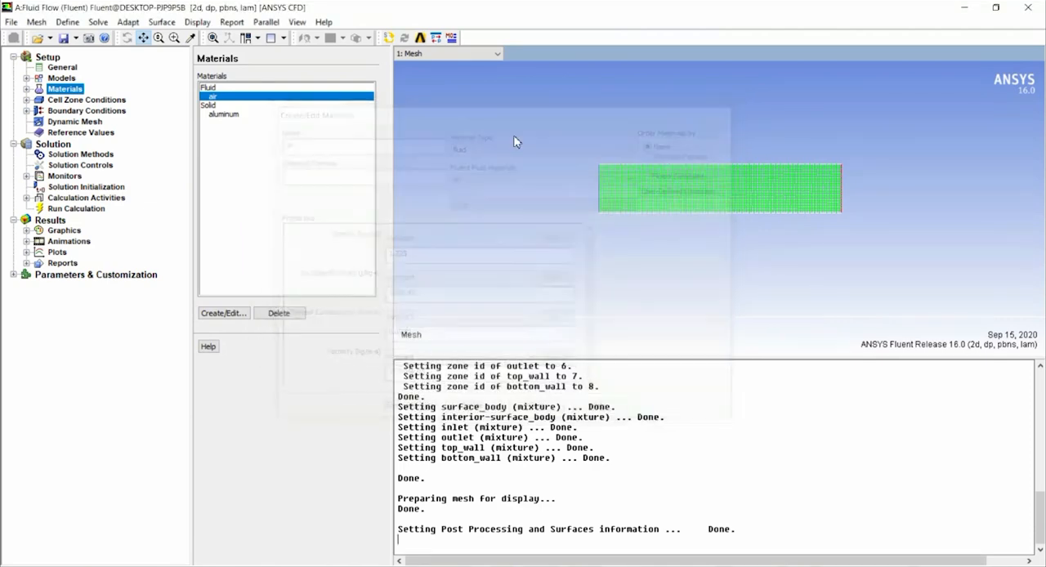
Check the surface_body cell zone's settings and accept air as its fluid material.
left_click(86, 101)
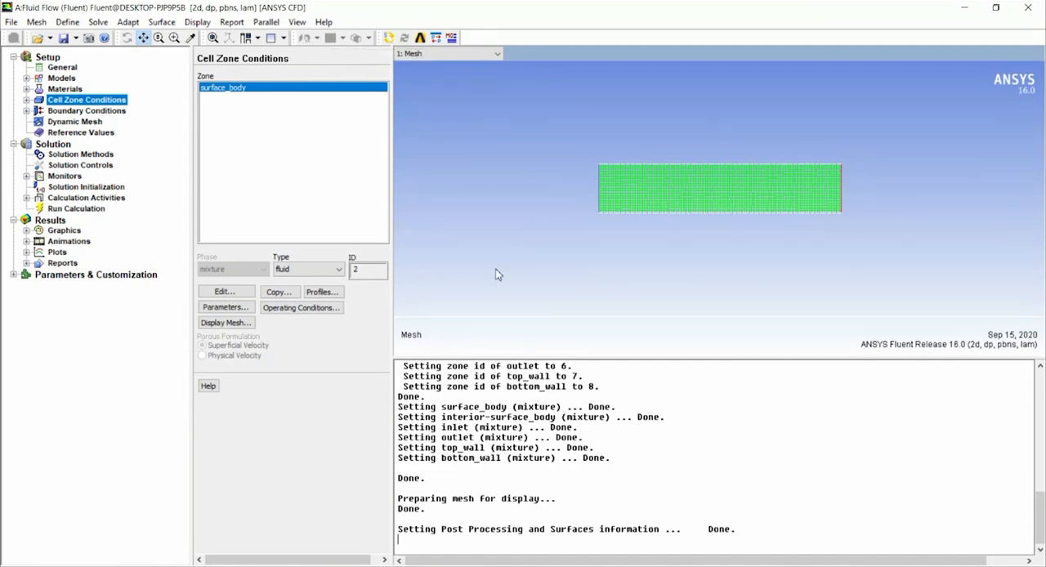
double_click(230, 95)
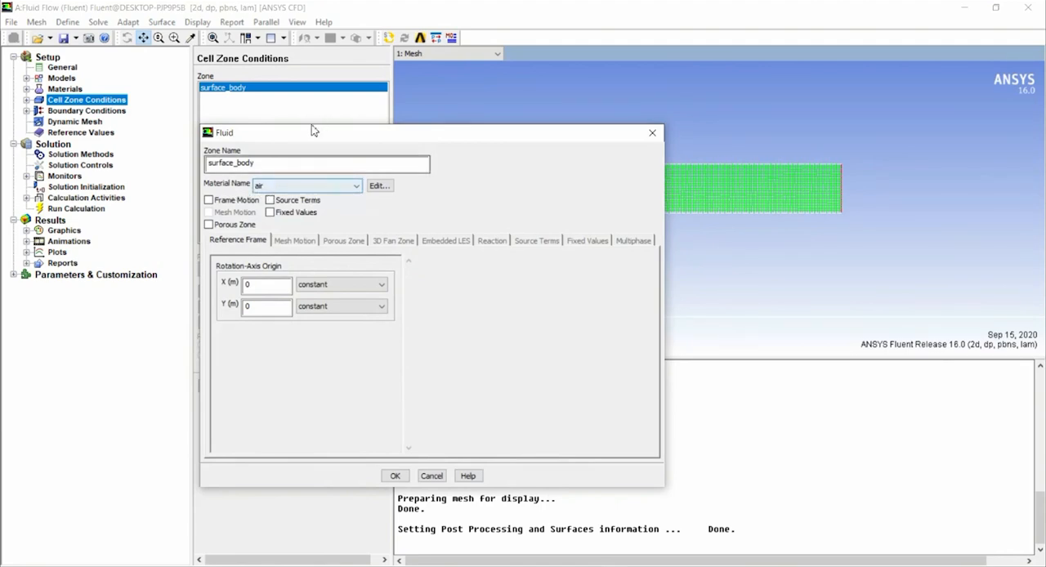
left_click(395, 476)
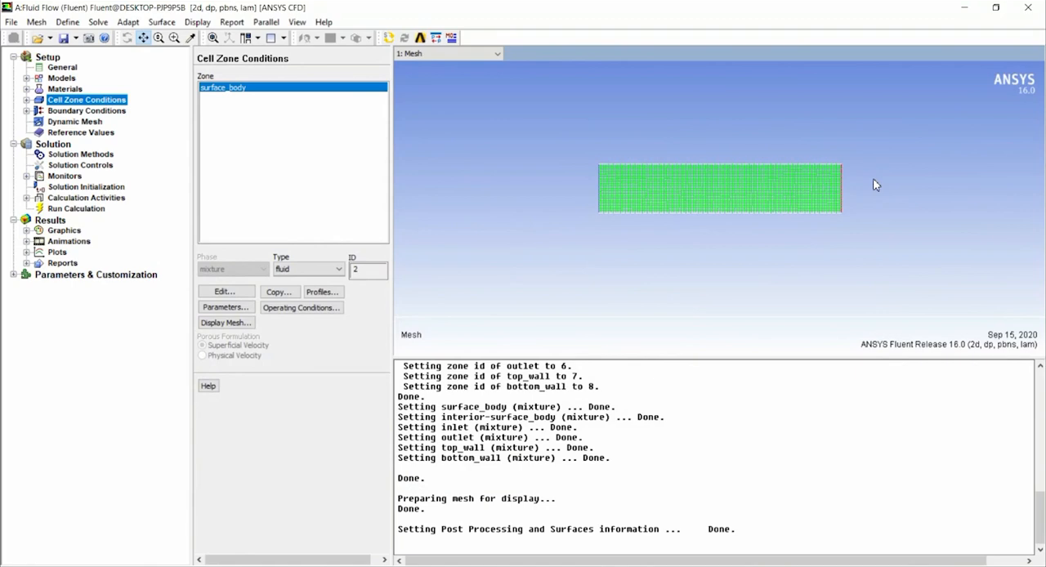
Give the bottom_wall boundary a constant temperature condition of 273 K and recheck its momentum and thermal settings.
left_click(105, 113)
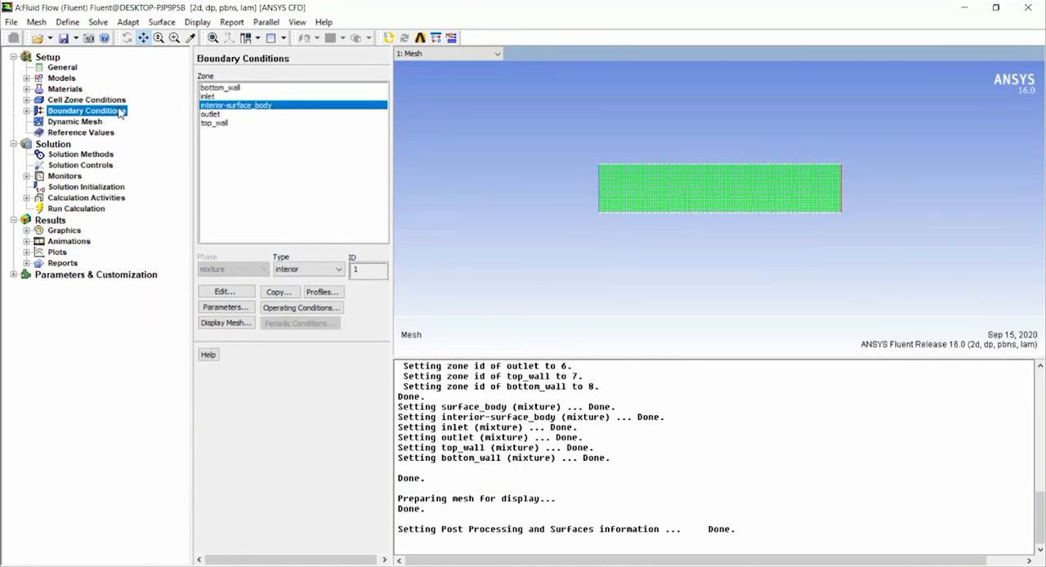
double_click(226, 88)
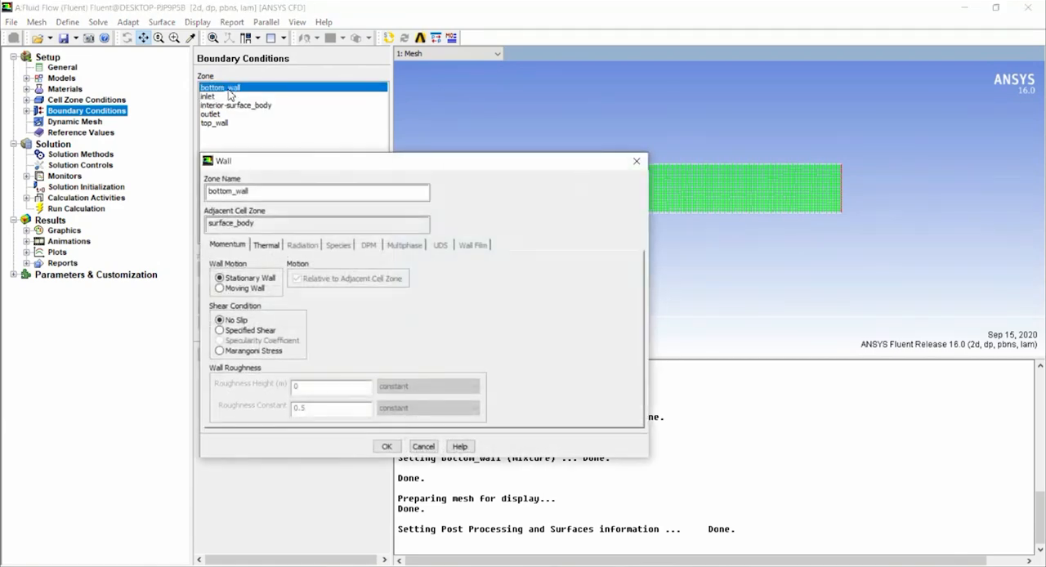
left_click(267, 245)
left_click(245, 289)
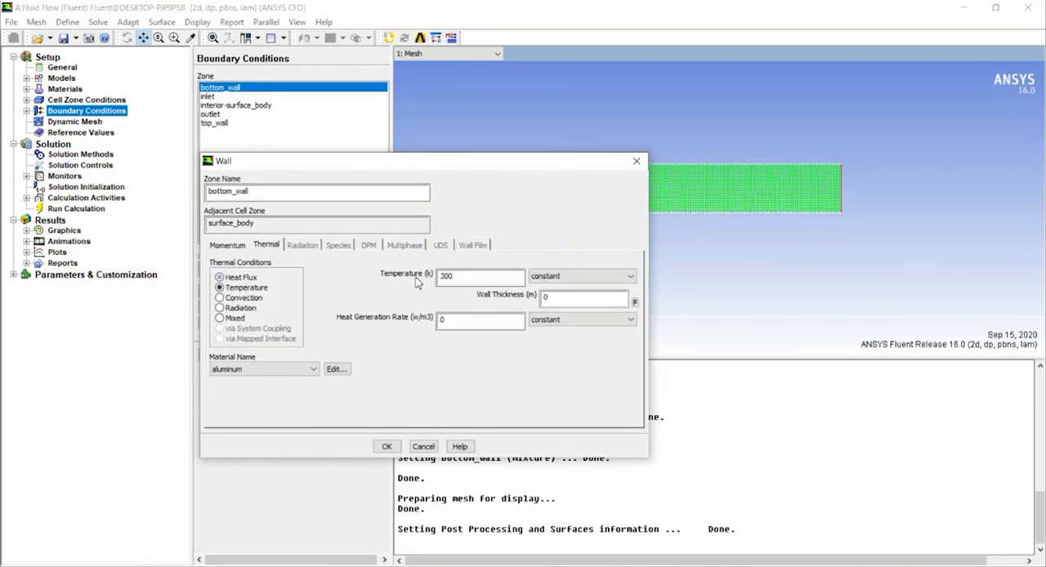
left_click_drag(468, 276, 417, 280)
type("273")
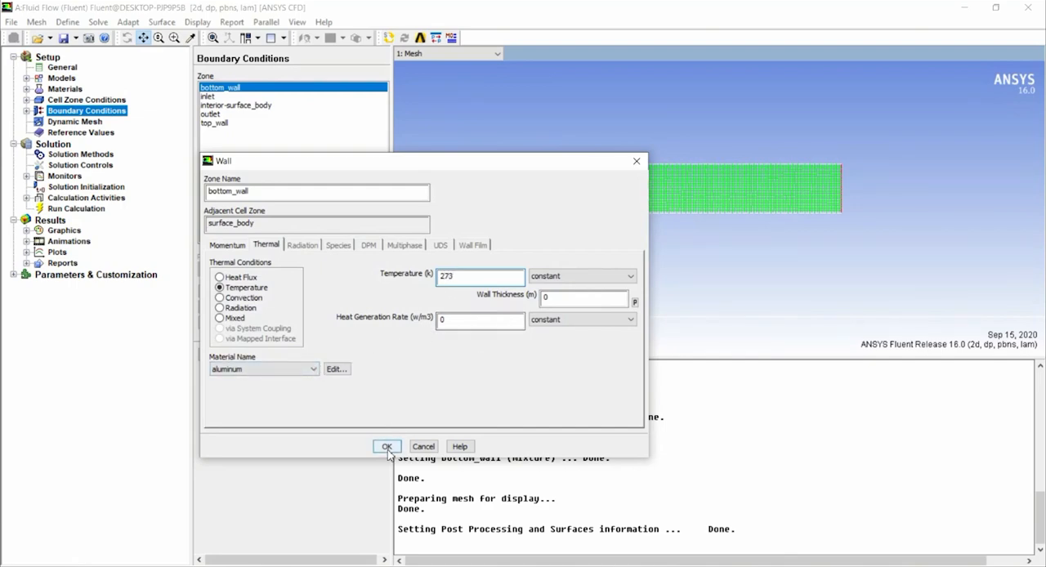
left_click(228, 245)
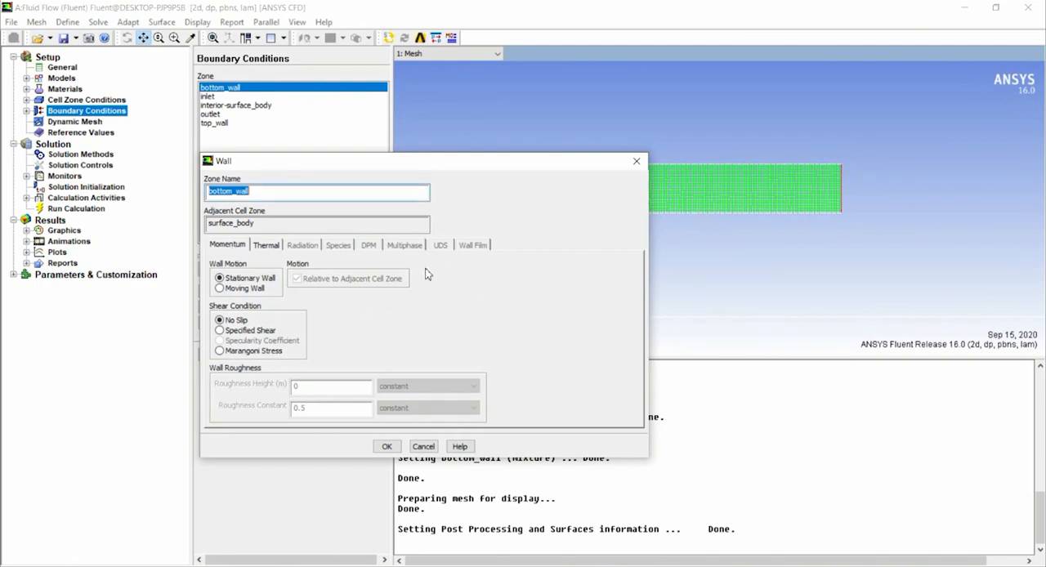
left_click(269, 247)
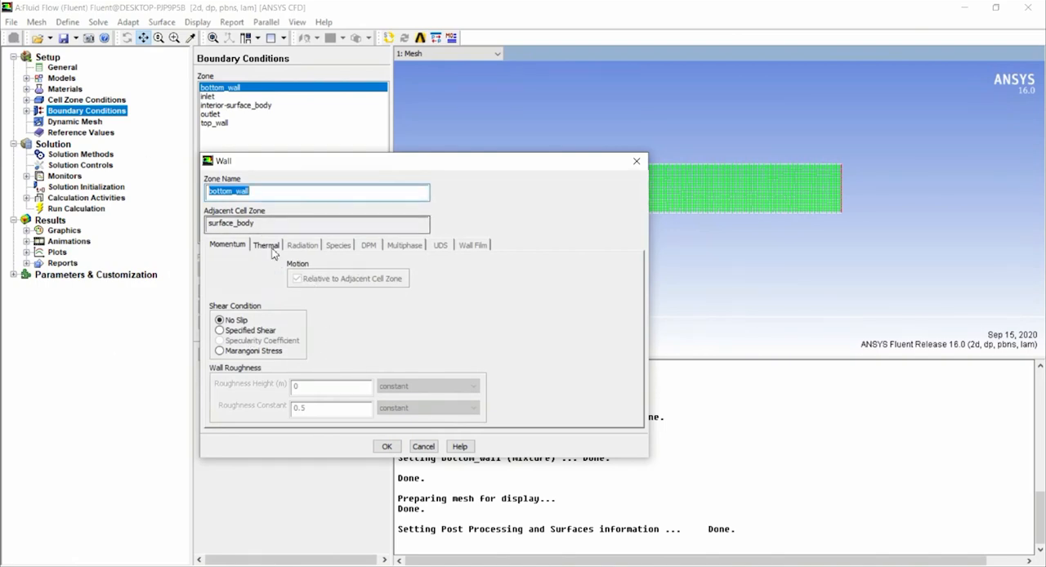
left_click(387, 447)
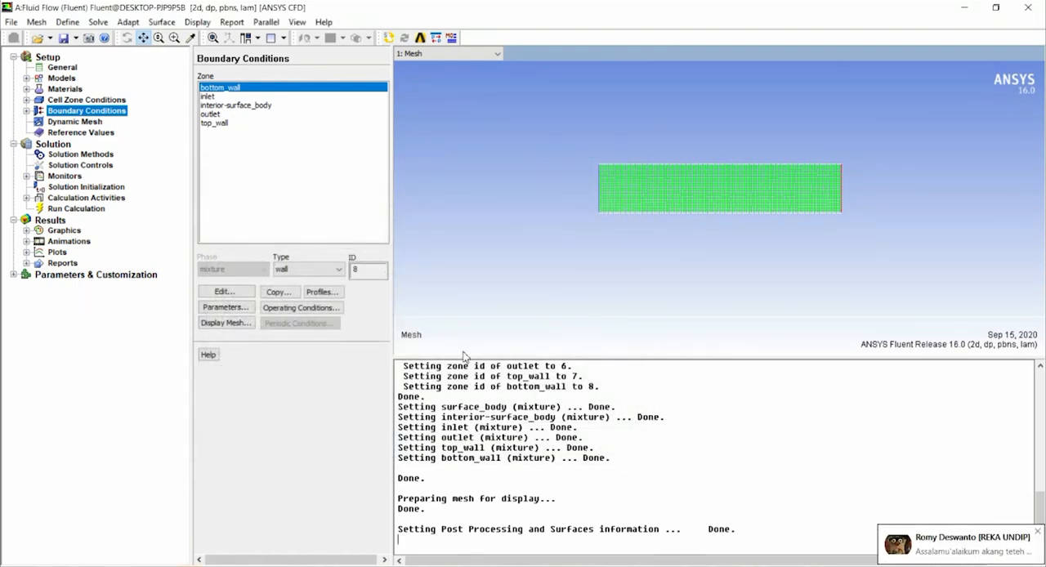
Set the inlet's velocity magnitude to 1 m/s and its temperature to 380 K.
double_click(225, 97)
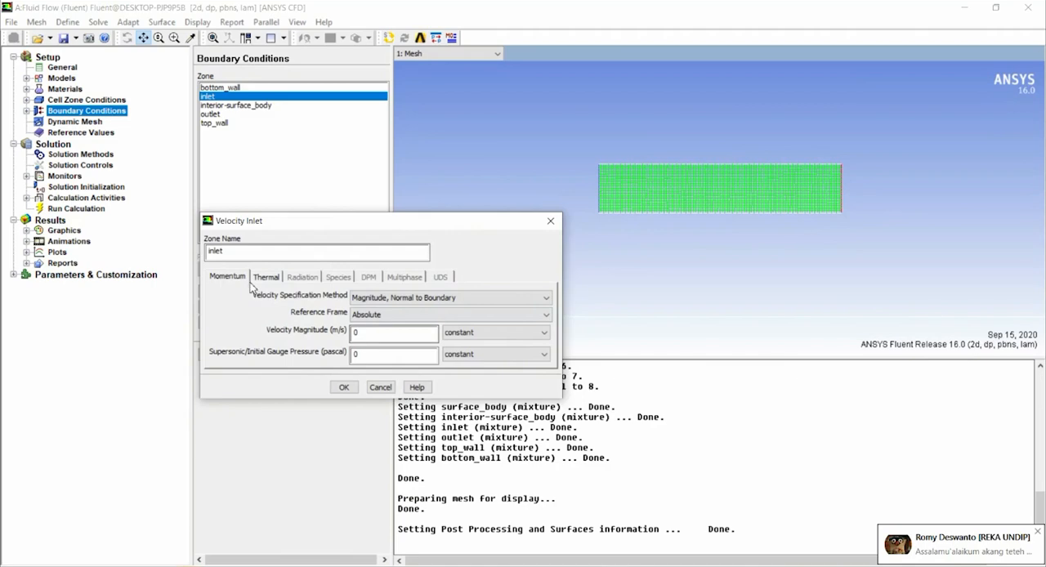
left_click(402, 339)
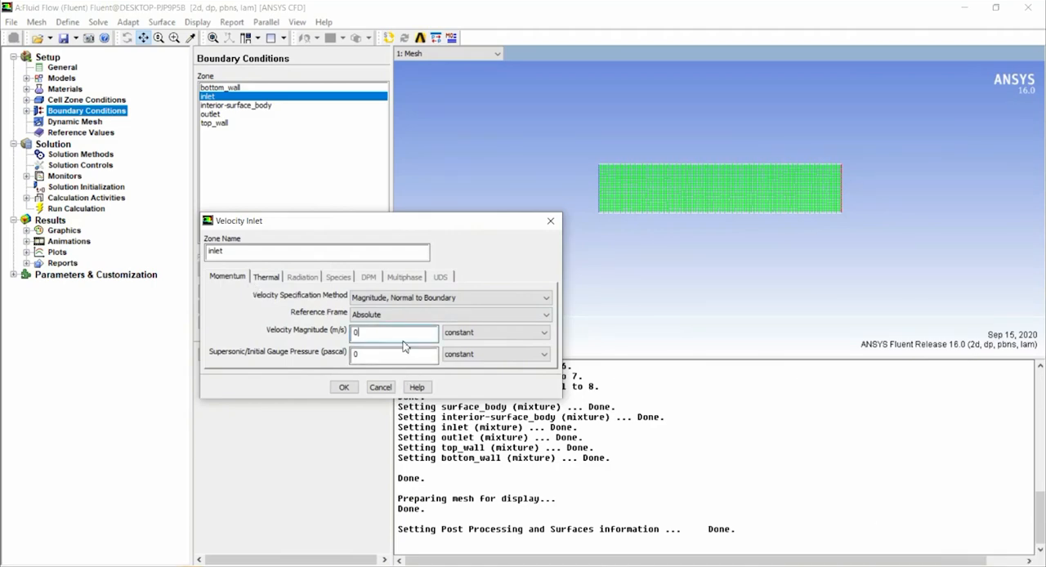
left_click(278, 282)
left_click_drag(316, 303, 233, 300)
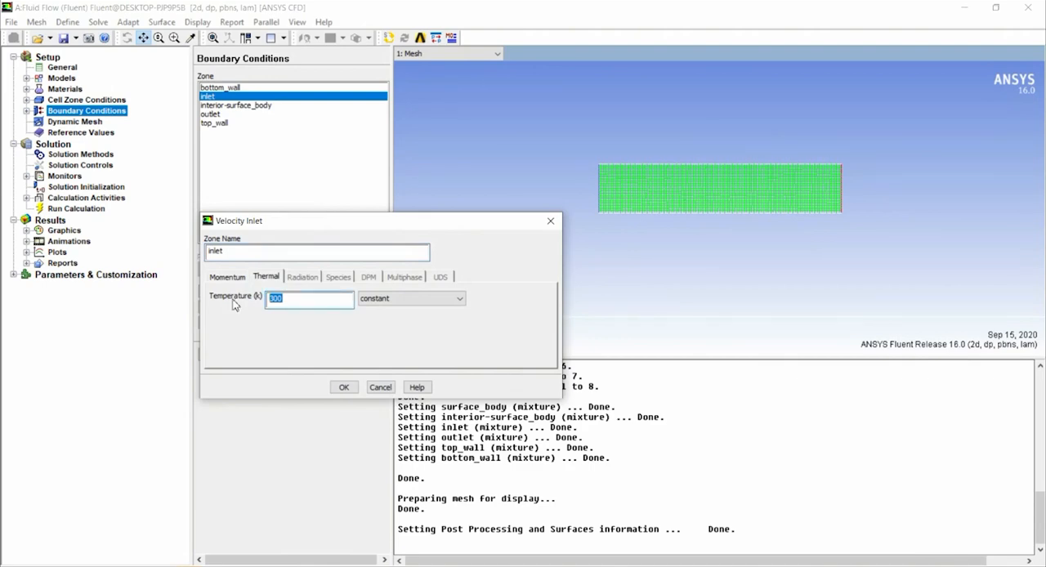
type("380")
left_click(343, 388)
Review the interior-surface_body zone and the outlet's thermal and momentum settings, accepting the pressure outlet at 0 Pa gauge pressure.
double_click(237, 106)
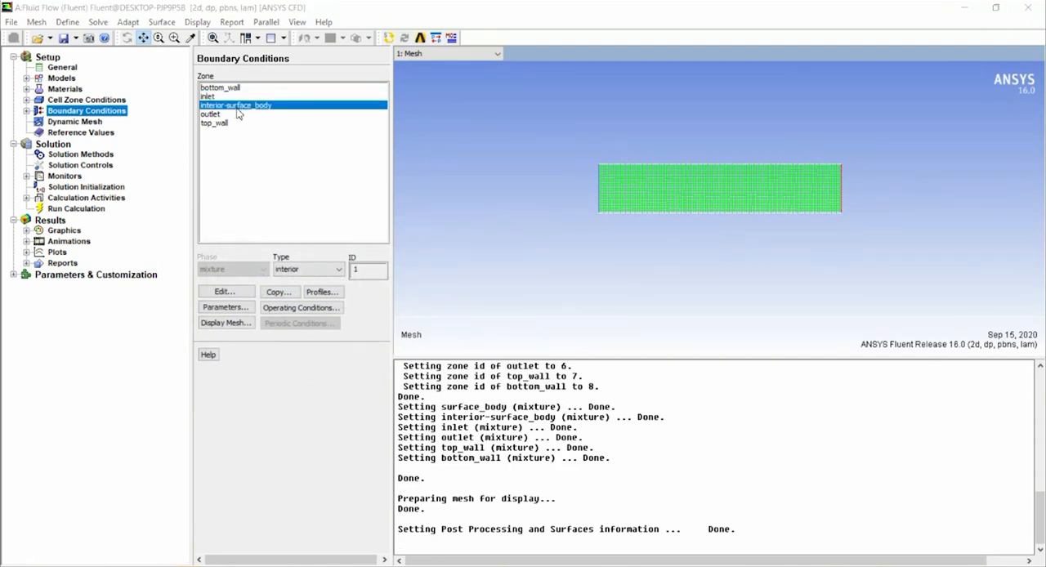
left_click(423, 274)
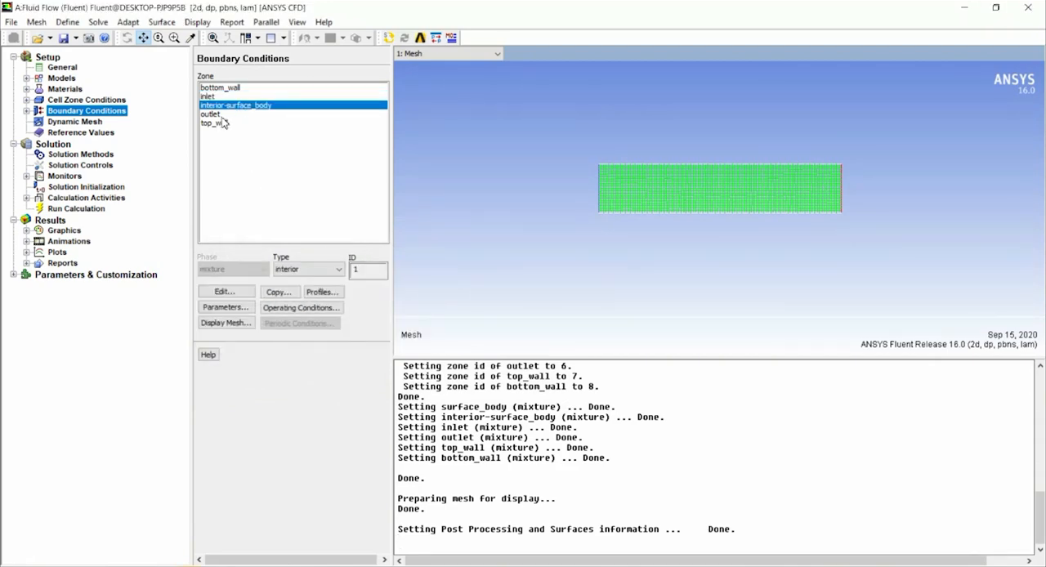
double_click(214, 115)
left_click(269, 285)
left_click(239, 286)
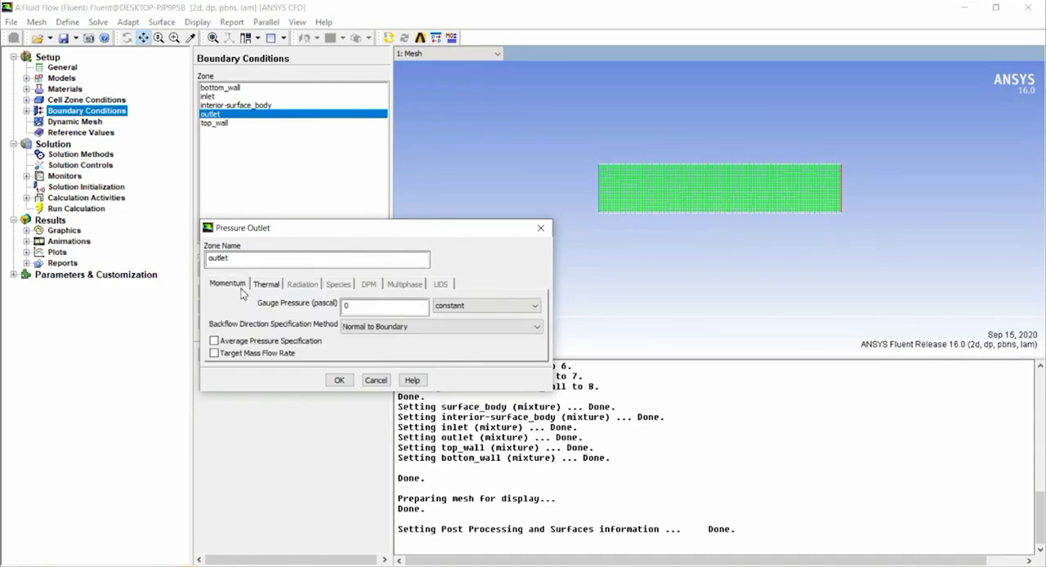
left_click(338, 381)
Give the top_wall boundary a constant temperature condition of 273 K.
double_click(218, 123)
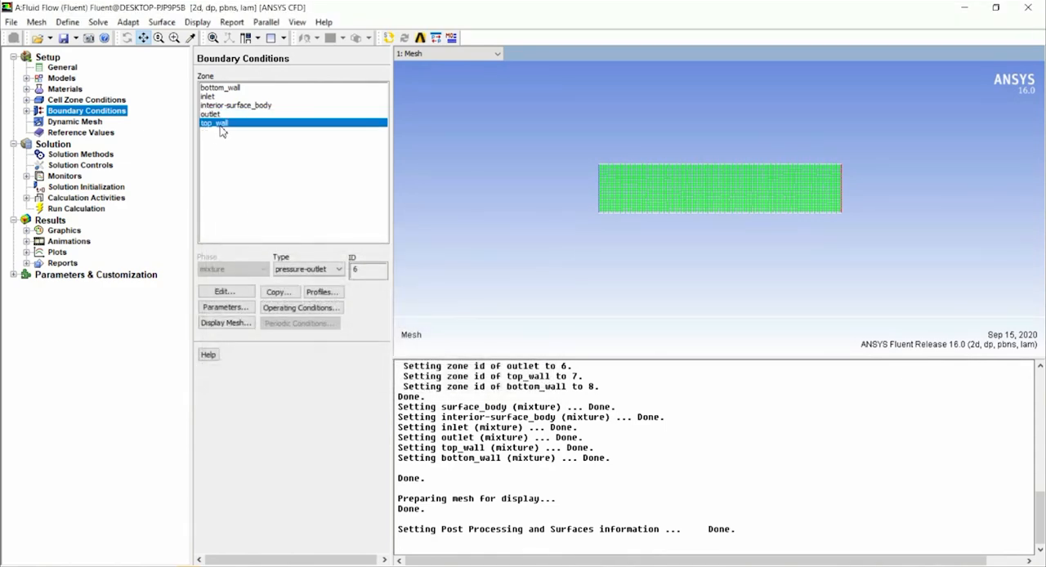
left_click(266, 244)
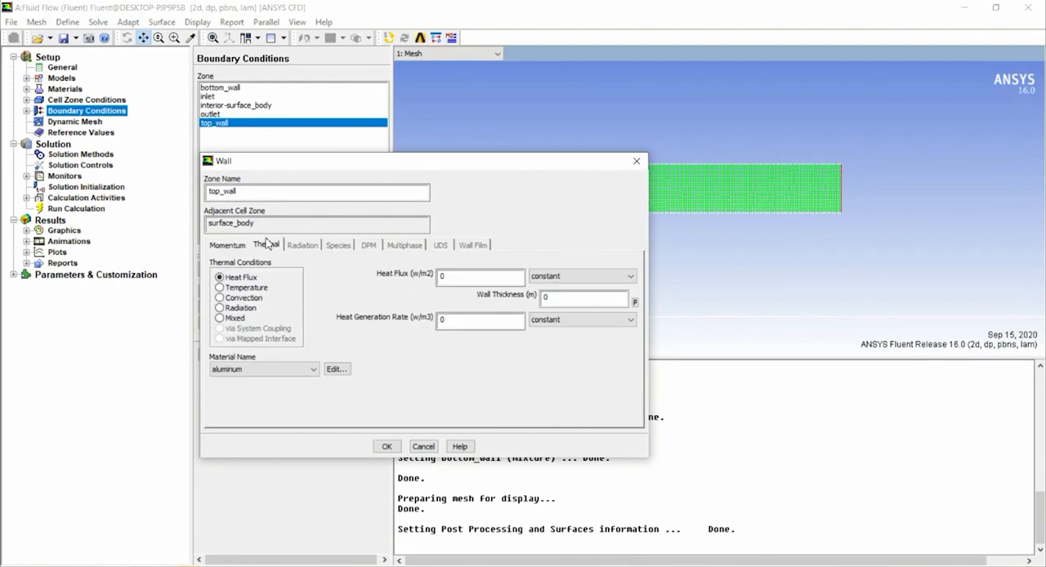
left_click(245, 287)
double_click(455, 279)
type("273")
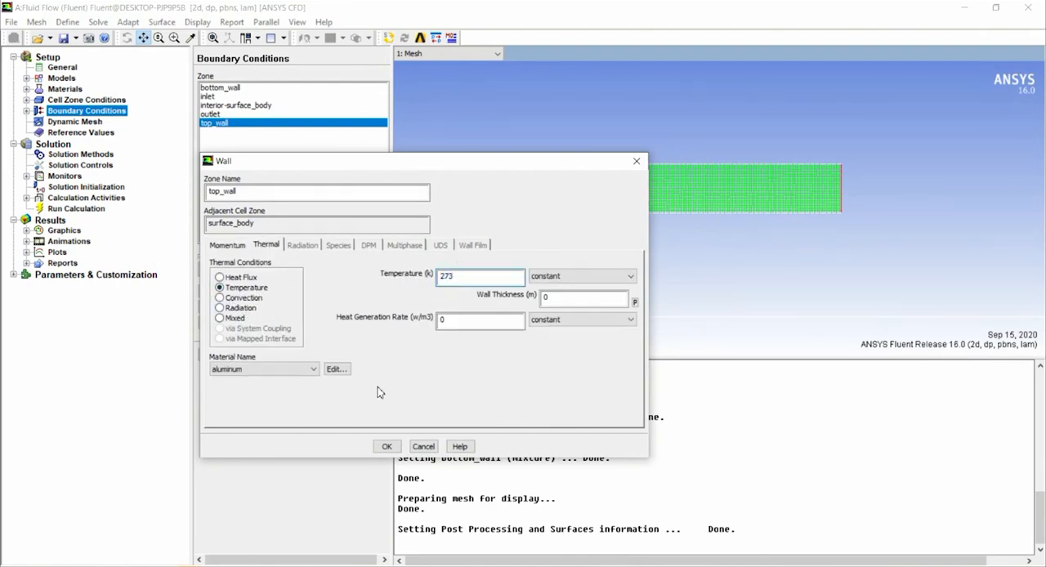
left_click(387, 446)
Compute the reference values from the inlet and set surface_body as the reference zone.
left_click(91, 121)
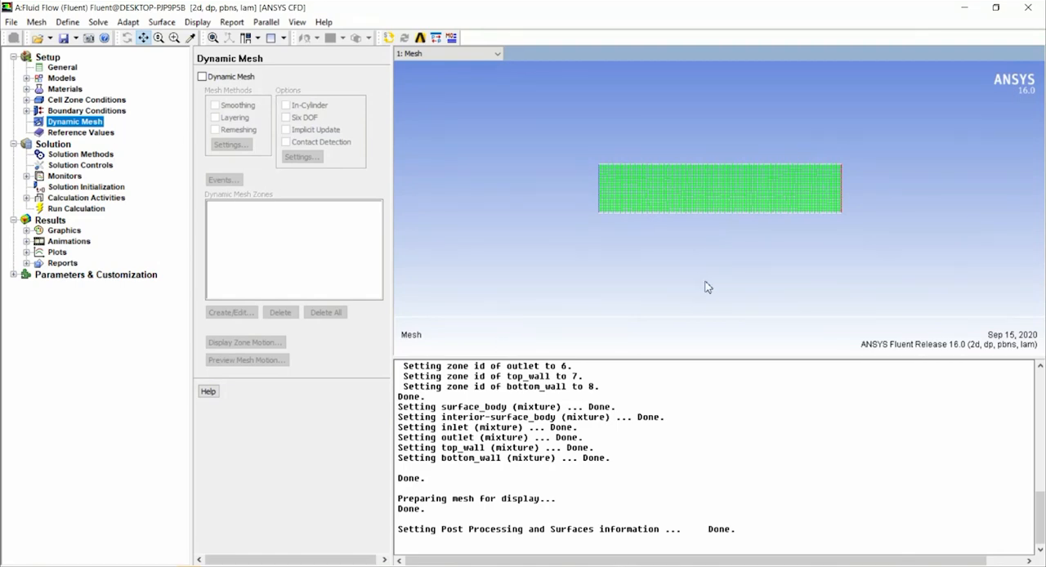
left_click(104, 135)
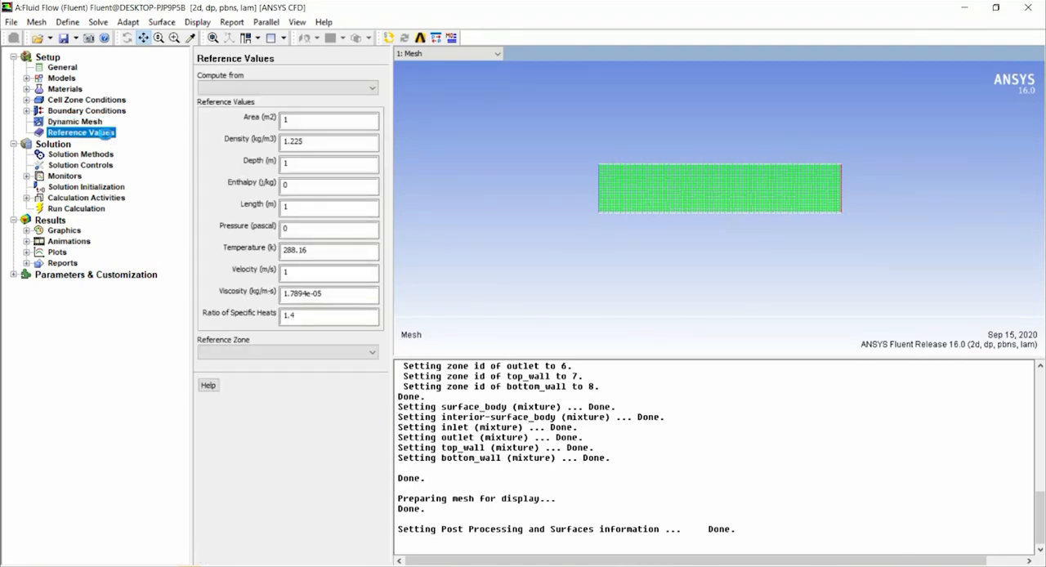
left_click(373, 88)
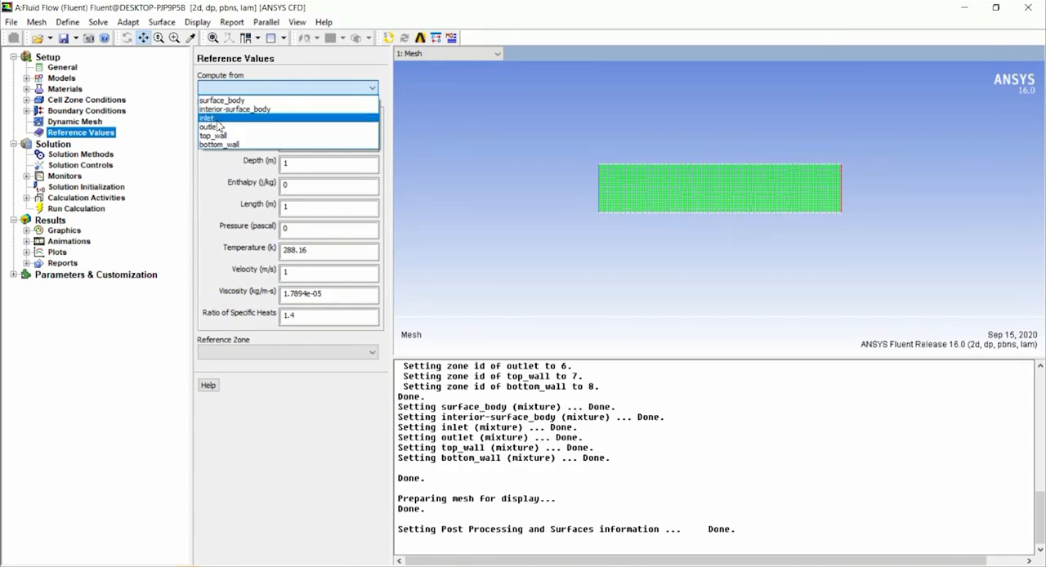
left_click(207, 118)
left_click(284, 351)
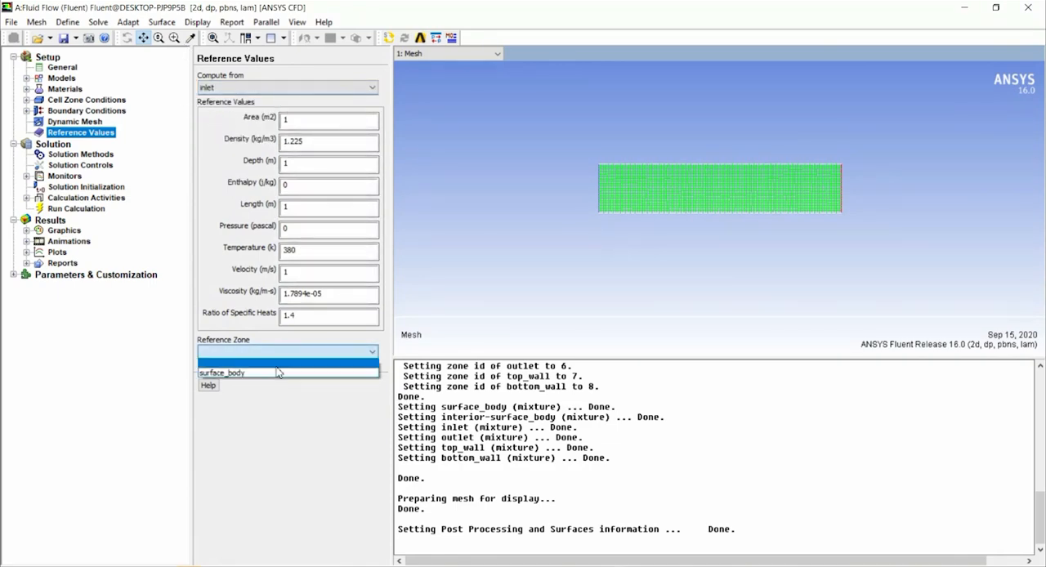
left_click(265, 374)
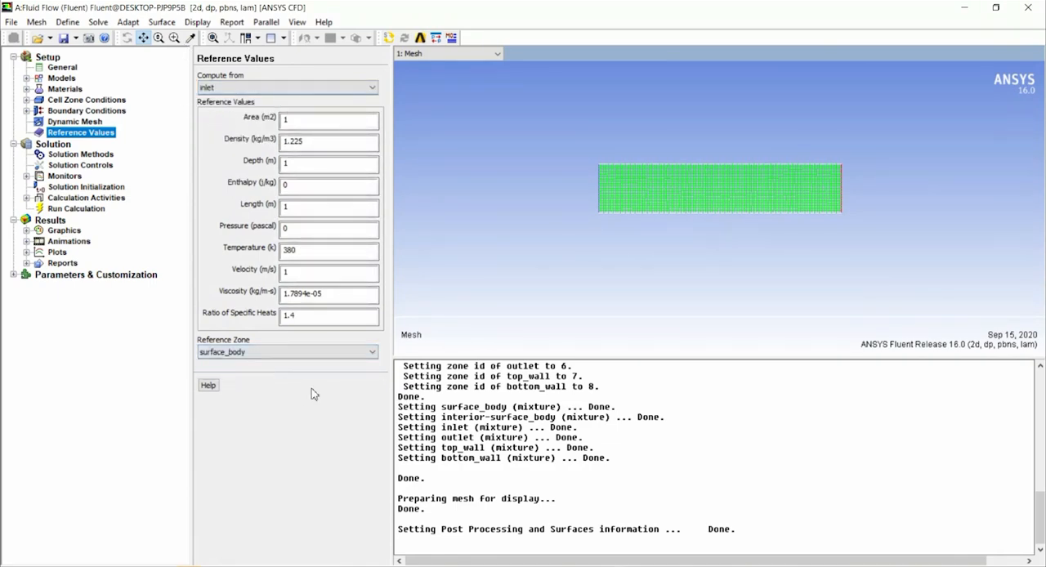
Select the SIMPLE pressure-velocity scheme, keep the Least Squares Cell Based gradient, and review the discretization schemes and under-relaxation factors.
left_click(79, 155)
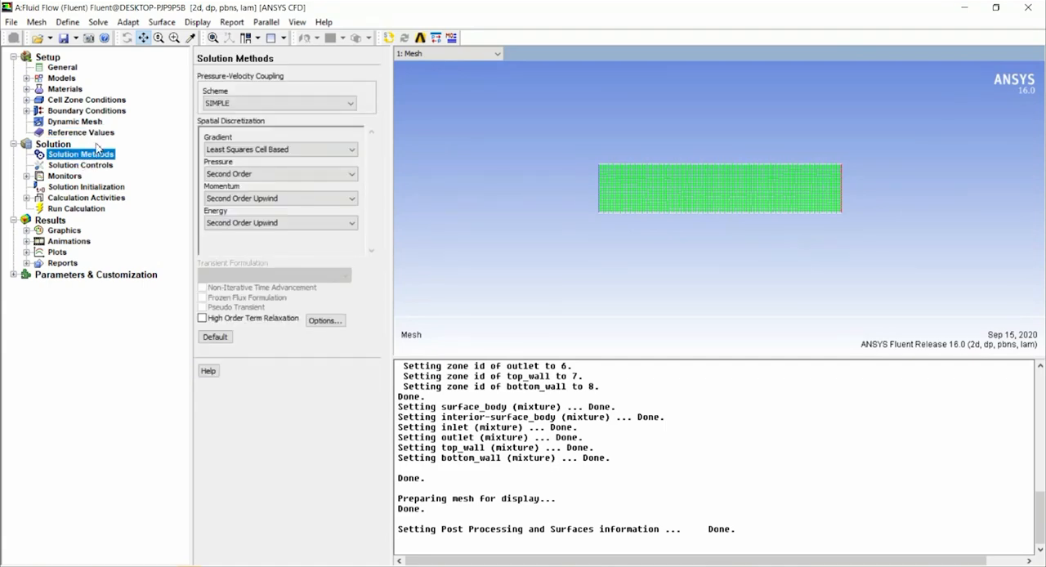
left_click(240, 105)
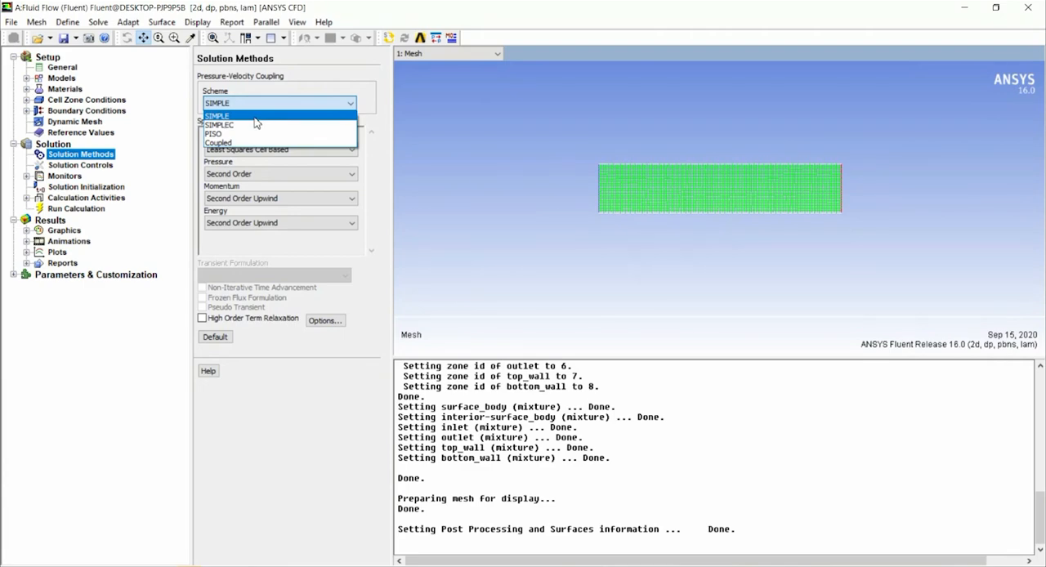
left_click(254, 117)
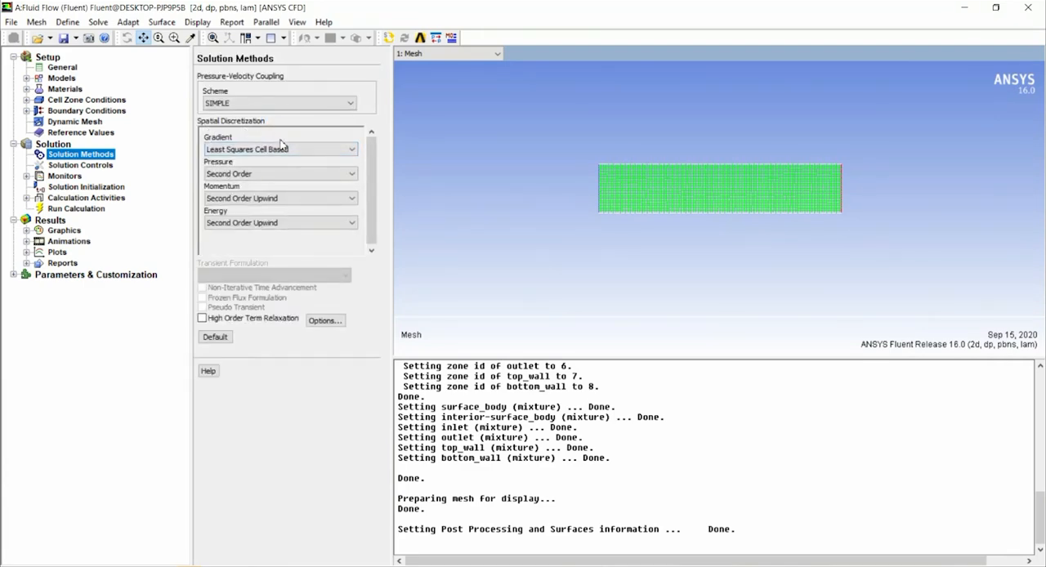
left_click(310, 151)
left_click(309, 155)
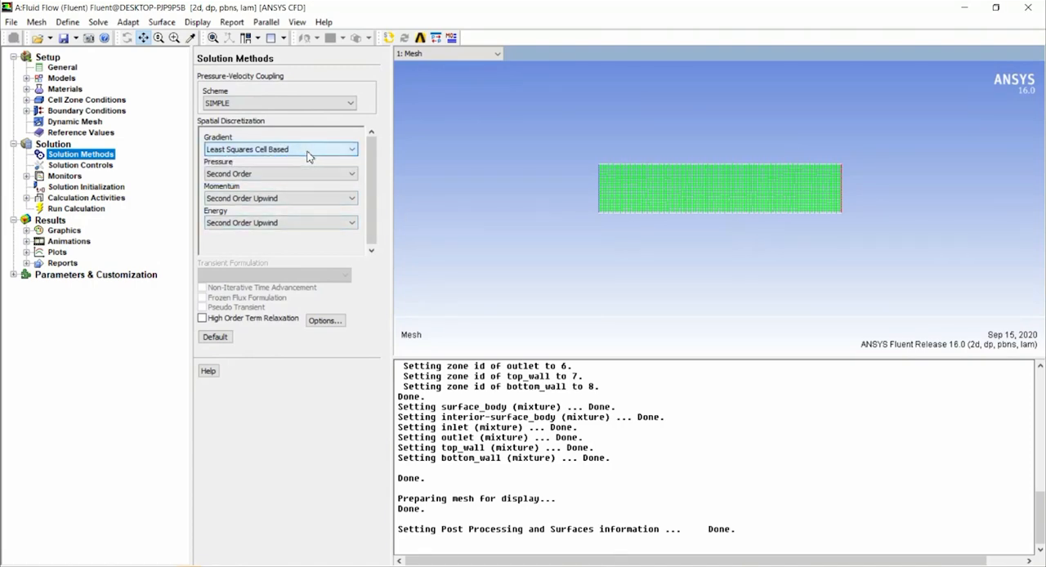
left_click(245, 149)
left_click(263, 180)
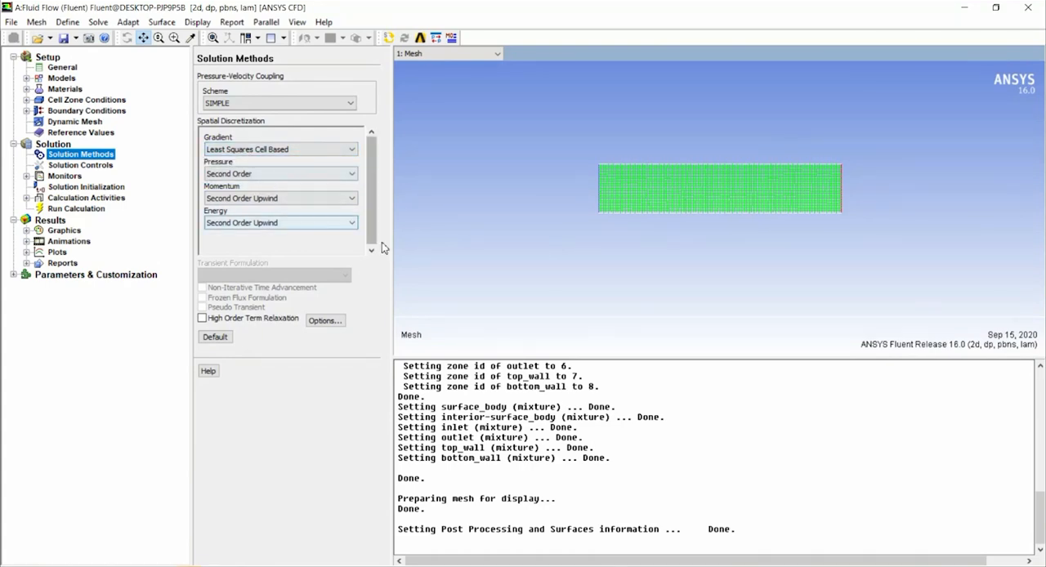
left_click_drag(393, 108, 411, 110)
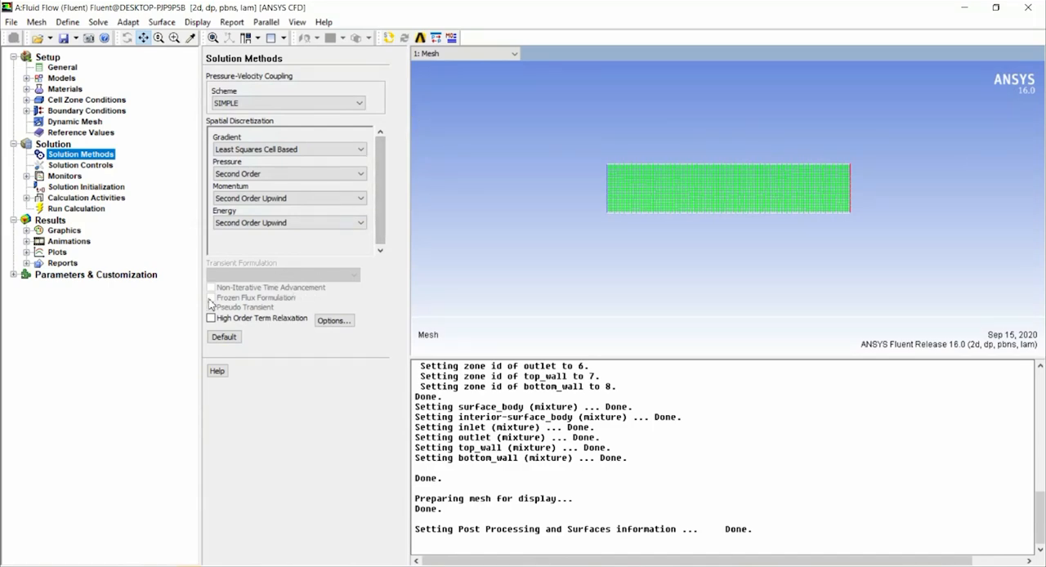
left_click(92, 166)
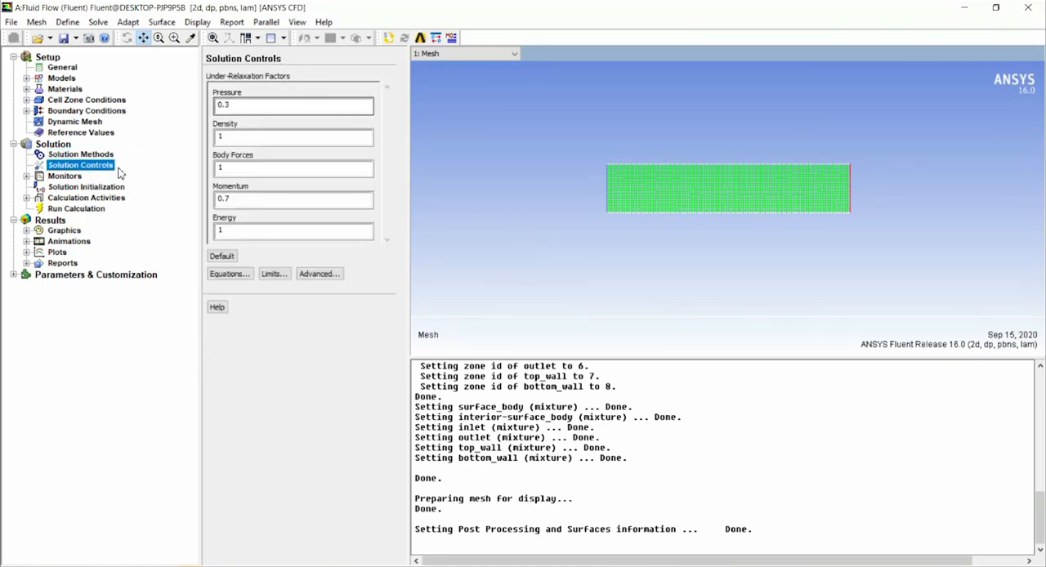
Set the absolute convergence criteria of the continuity and x-velocity residuals to 1e-05.
left_click(67, 180)
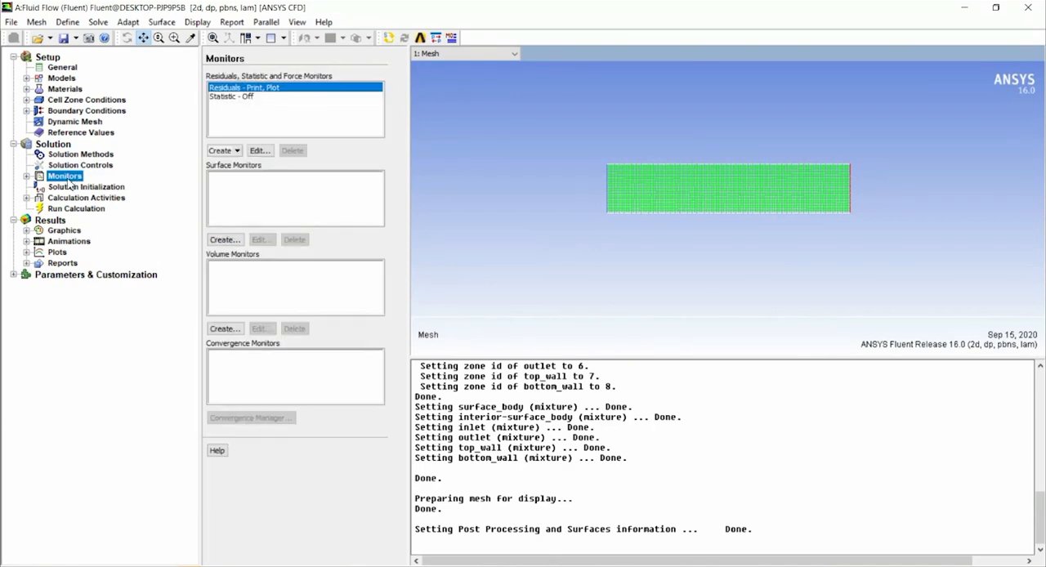
double_click(245, 90)
left_click_drag(514, 203, 474, 126)
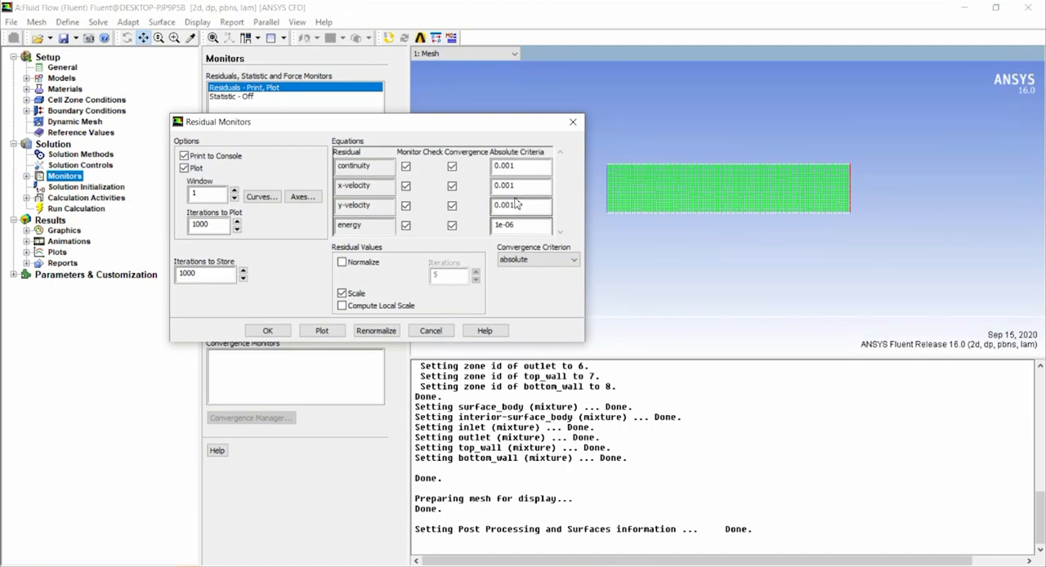
left_click_drag(531, 168, 443, 175)
type("0e-05")
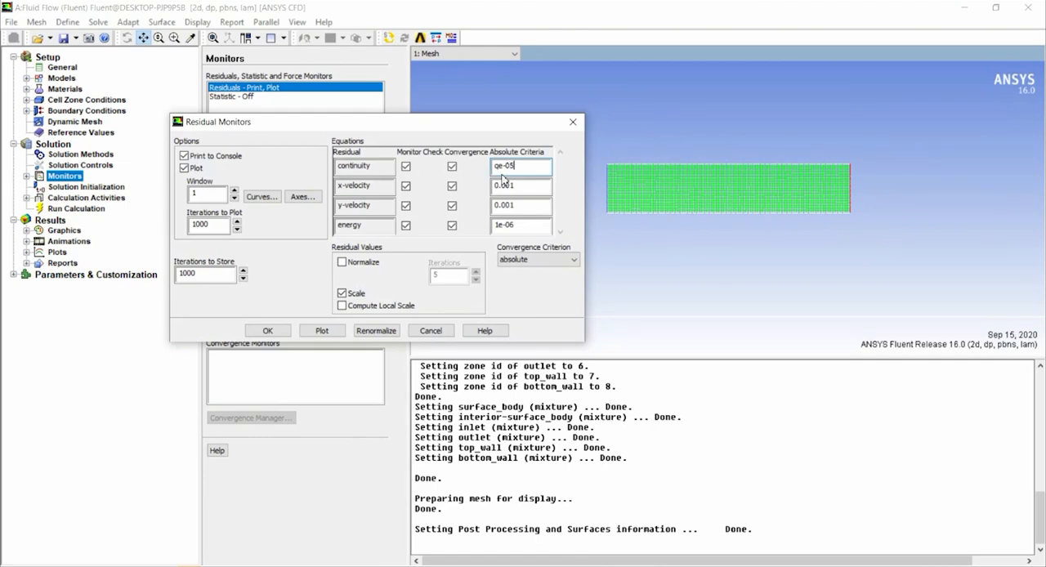
left_click_drag(540, 165, 429, 168)
type("1e-05")
left_click_drag(523, 187, 432, 183)
type("1e-05")
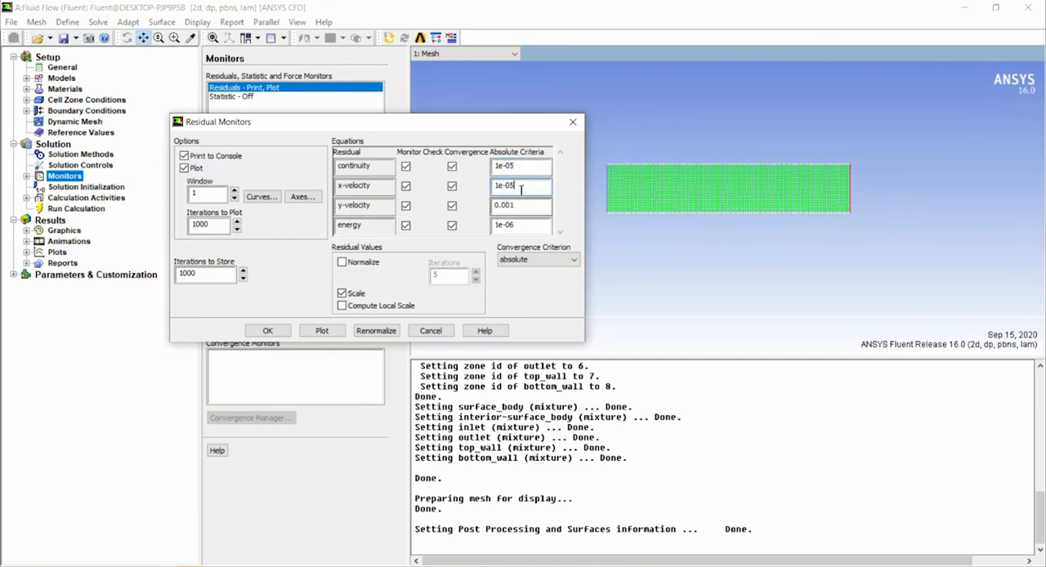
Set the absolute convergence criteria to 1e-05 for y-velocity and 1e-08 for energy, and accept the residual monitor settings.
left_click_drag(540, 205, 491, 206)
type("1e-05")
left_click(522, 230)
key("BackSpace")
type("8")
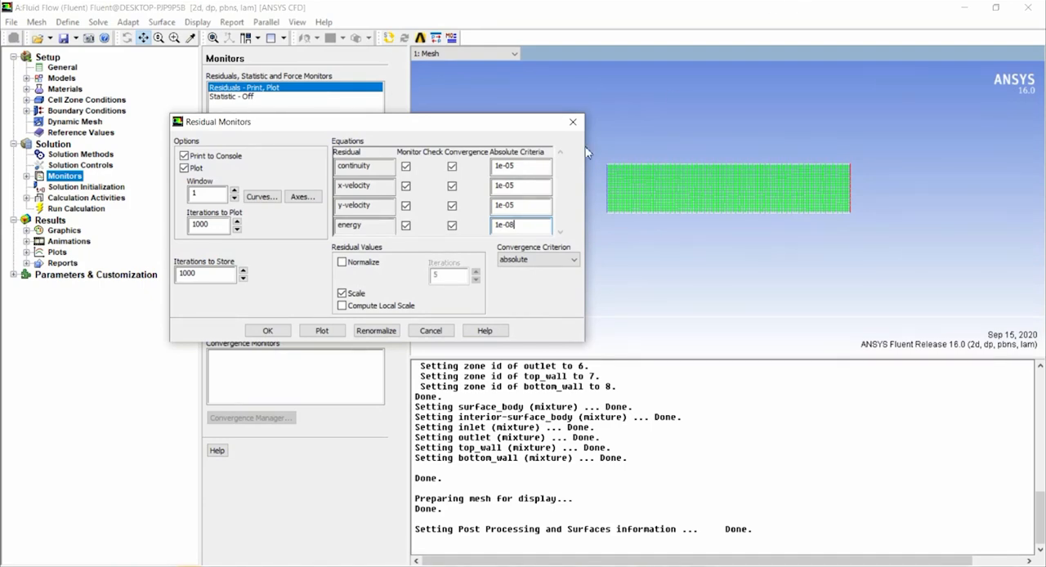
left_click(267, 330)
Initialize the solution with Hybrid Initialization, and switch to Standard Initialization to inspect its compute-from options and initial values.
left_click(78, 187)
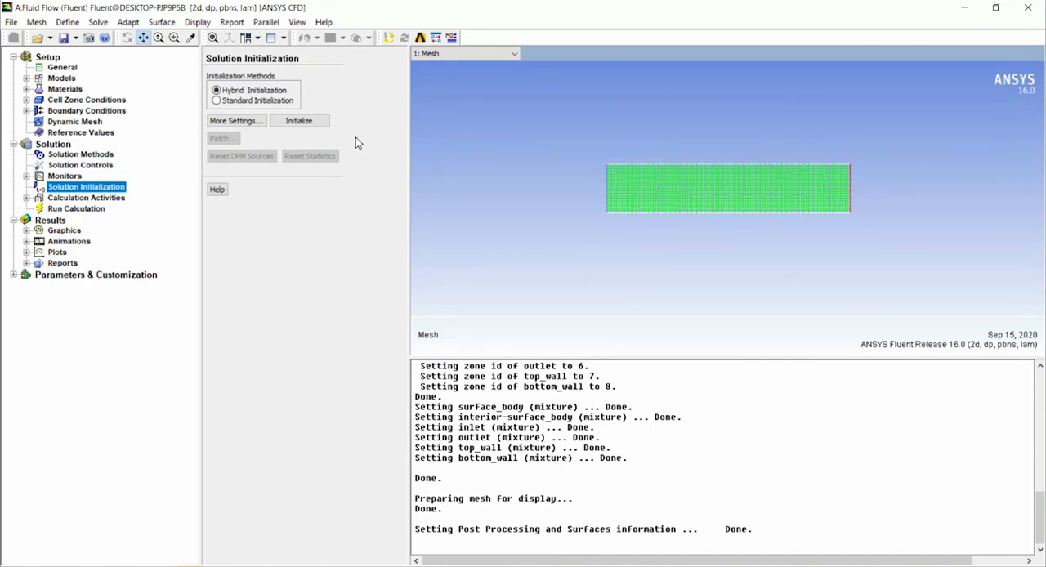
left_click(301, 124)
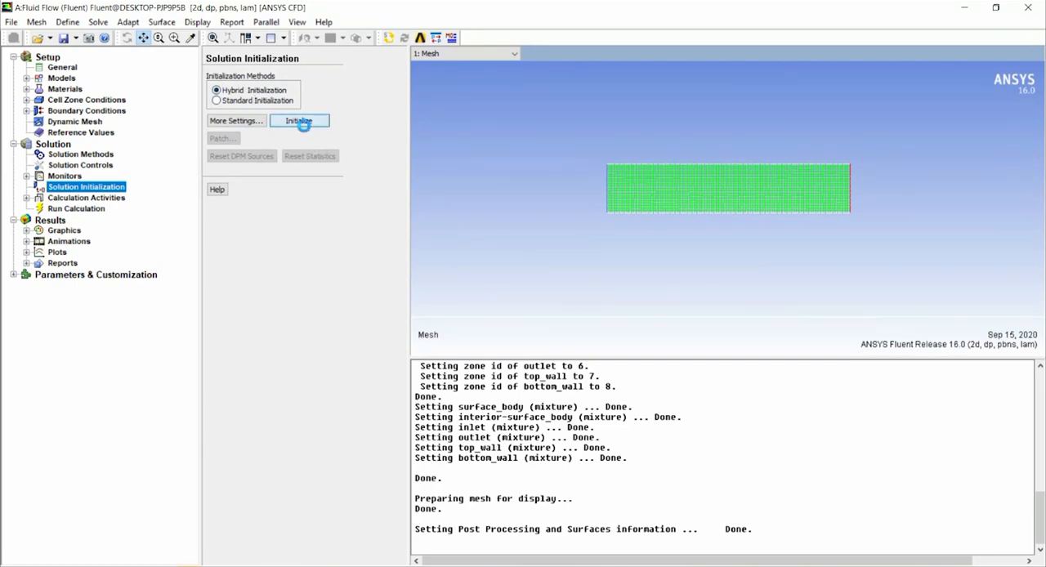
left_click(260, 100)
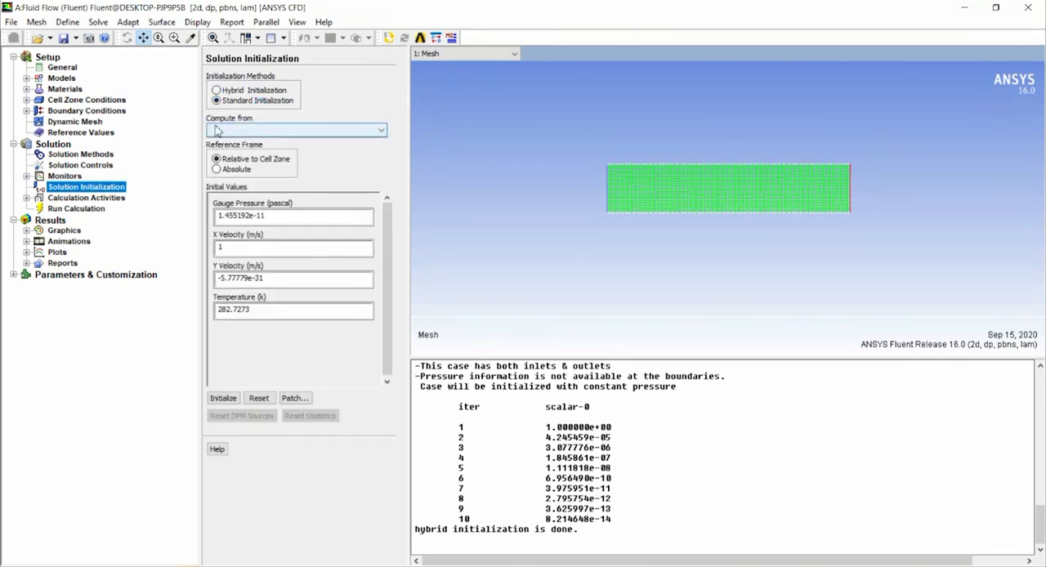
left_click(245, 132)
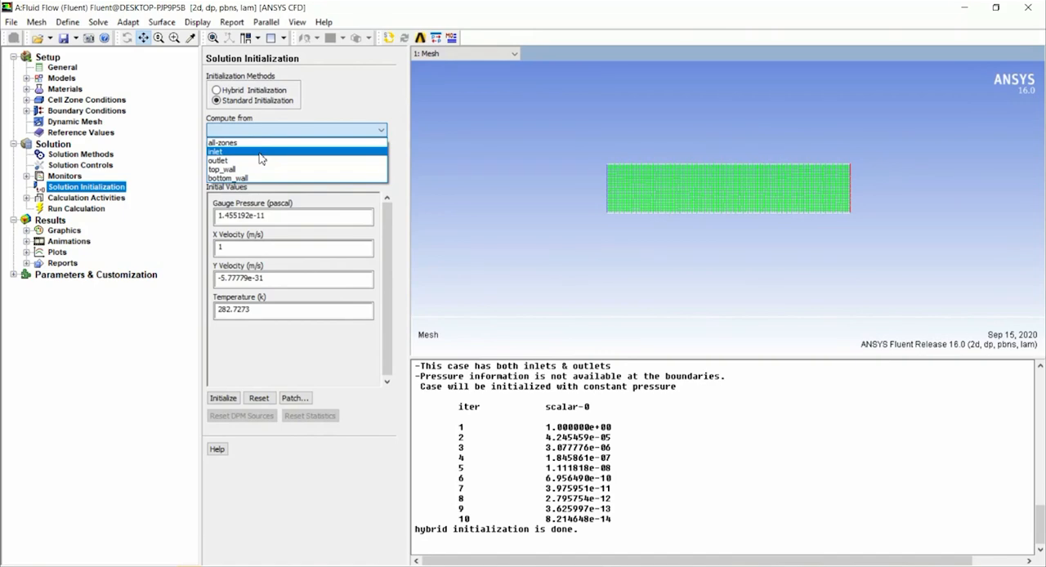
left_click(340, 85)
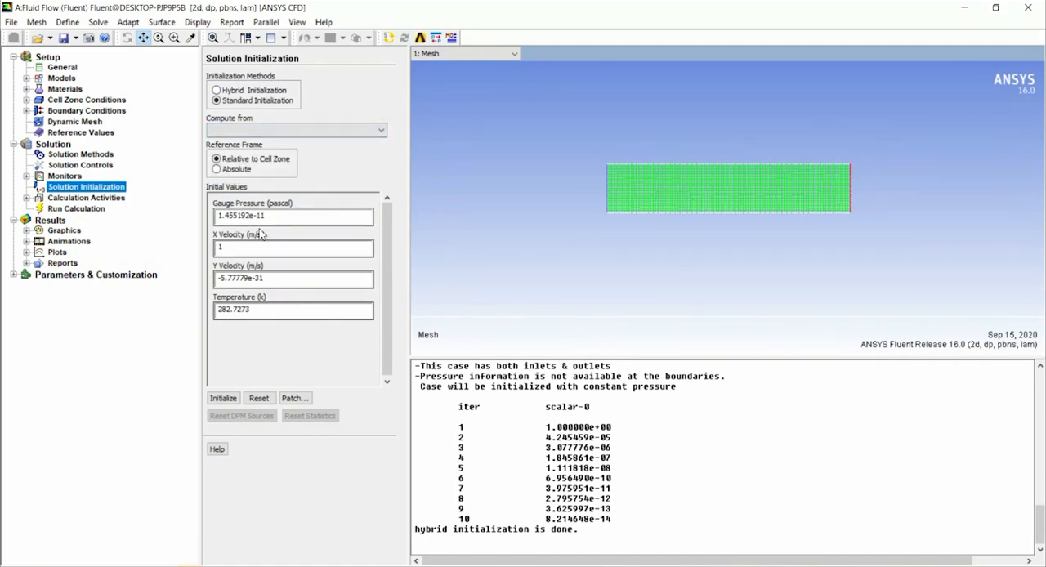
Set the solution to autosave every 100 iterations.
left_click(103, 199)
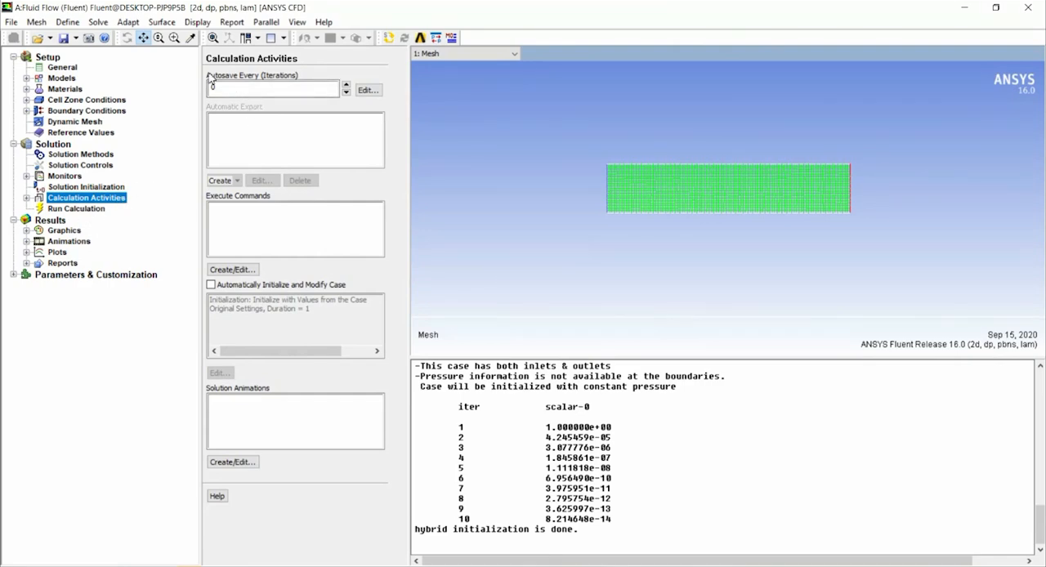
double_click(250, 90)
type("100")
Set the number of iterations to 500 and run the calculation.
left_click(64, 209)
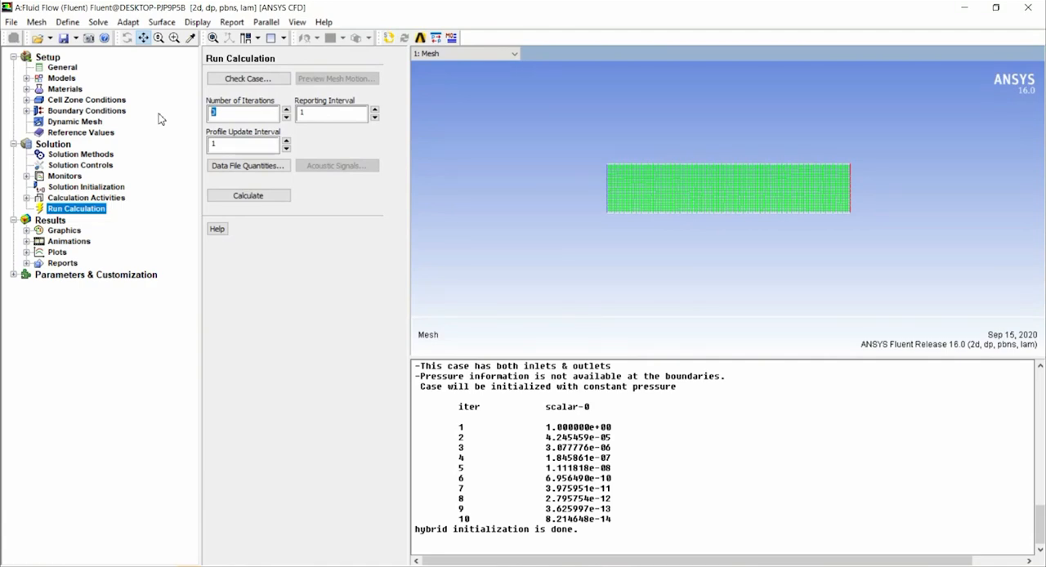
type("500")
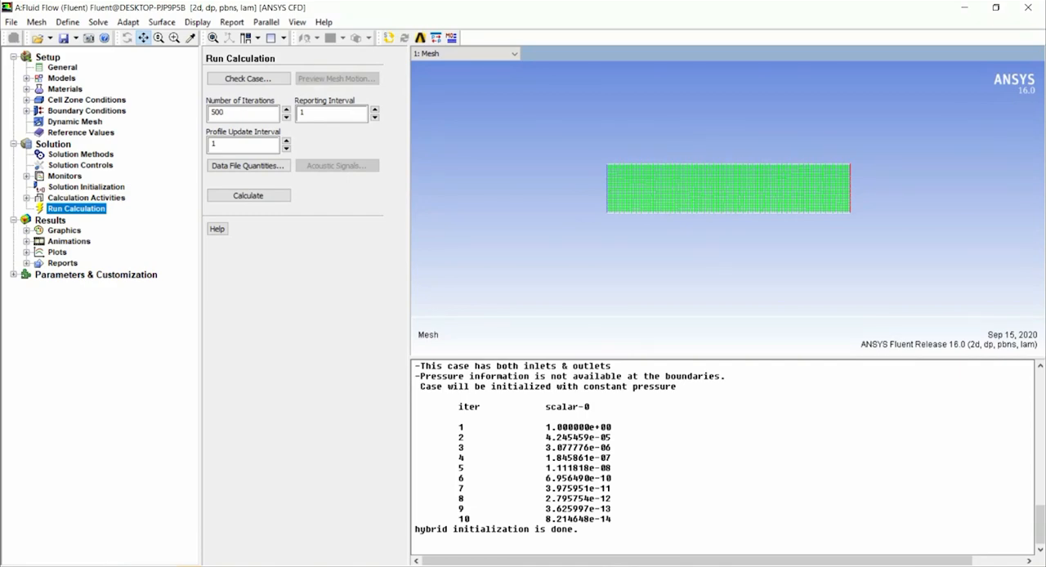
left_click(281, 196)
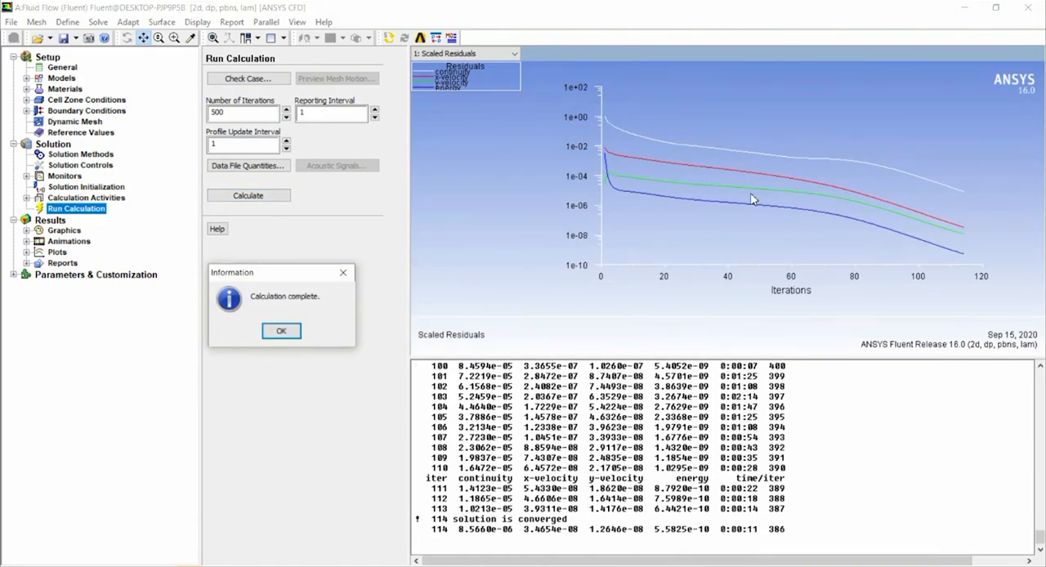
Check the convergence message and the last iterations' residuals in the console output.
left_click_drag(453, 520, 577, 519)
left_click_drag(428, 520, 581, 518)
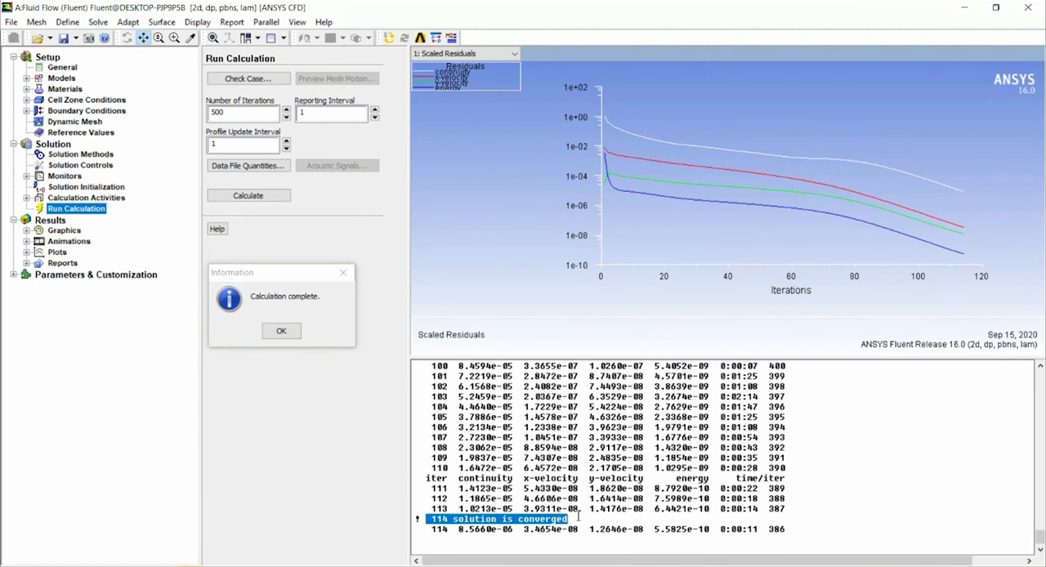
left_click_drag(793, 537, 471, 478)
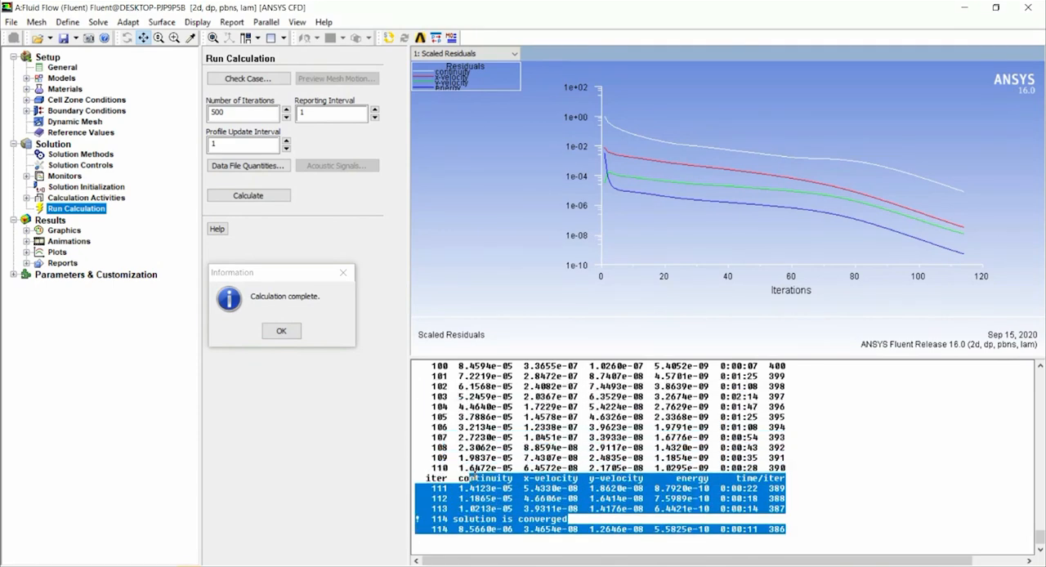
Close Fluent and open the Results of the Fluid Flow (Fluent) system in CFD-Post.
left_click(280, 330)
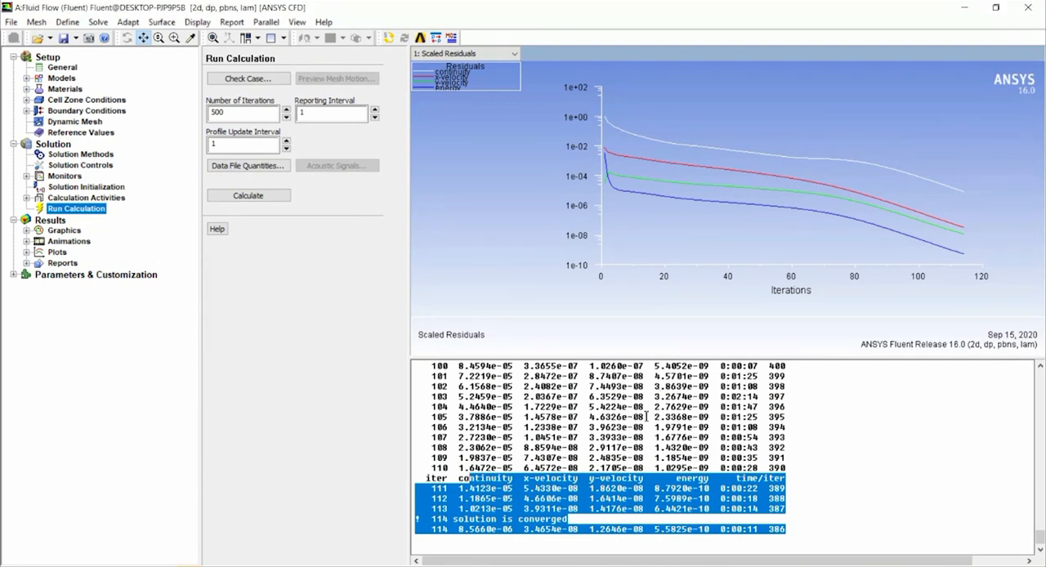
left_click(1028, 8)
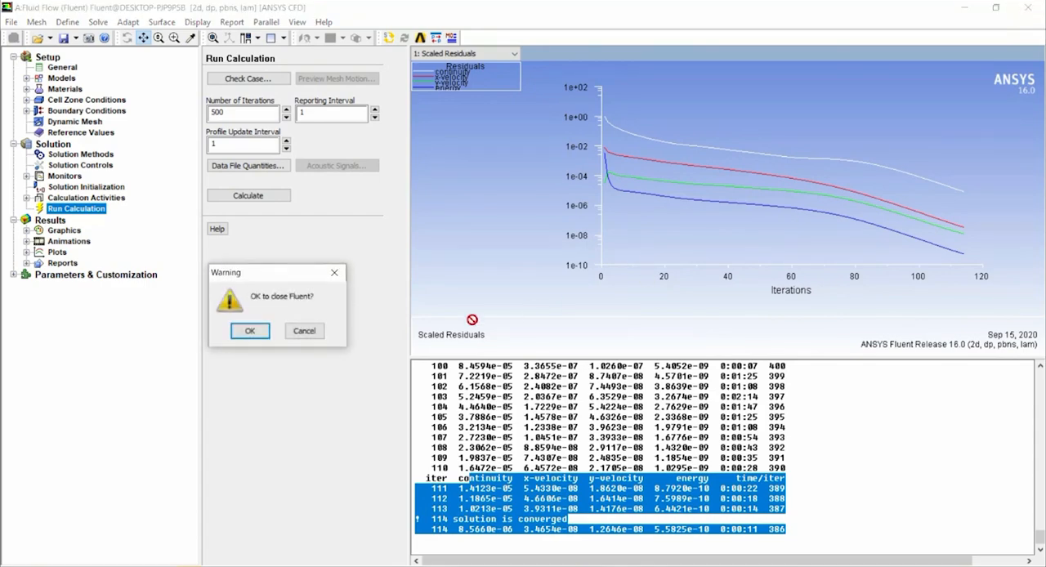
left_click(247, 329)
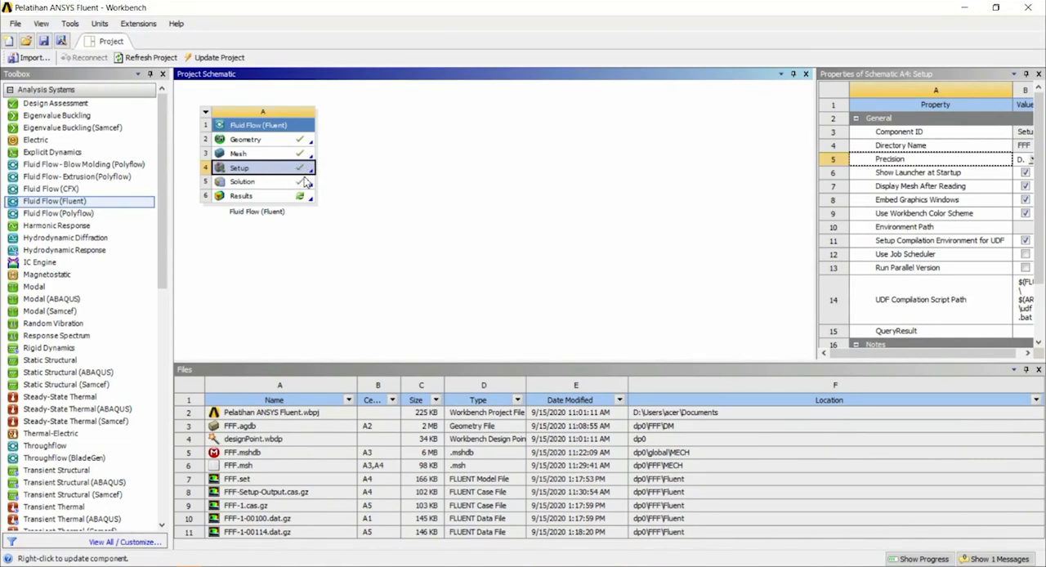
left_click(268, 199)
double_click(269, 200)
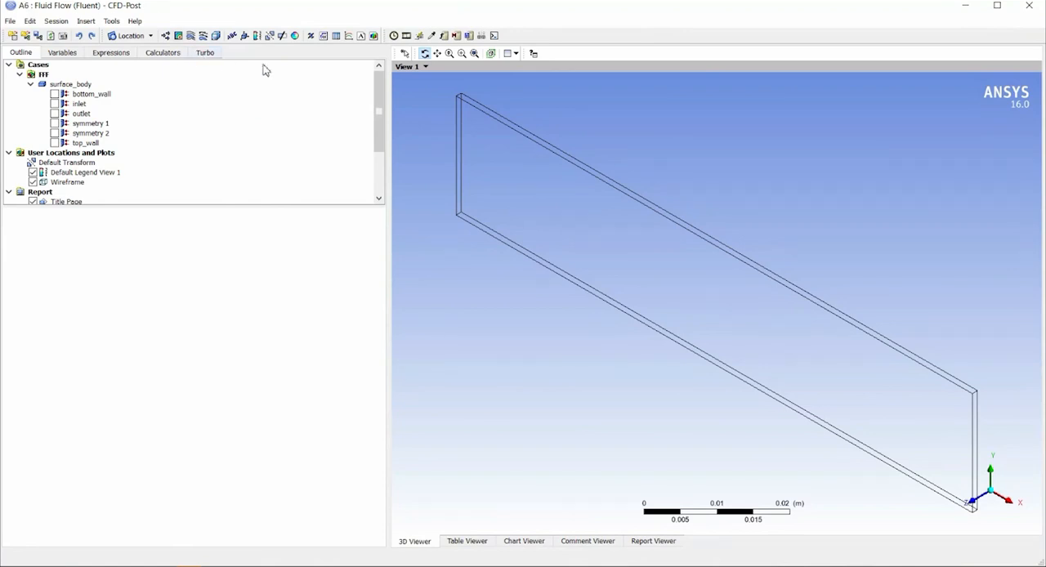
Look over the result outline and the Function Calculator, and orient the model view straight onto the XY plane.
left_click_drag(377, 96, 379, 152)
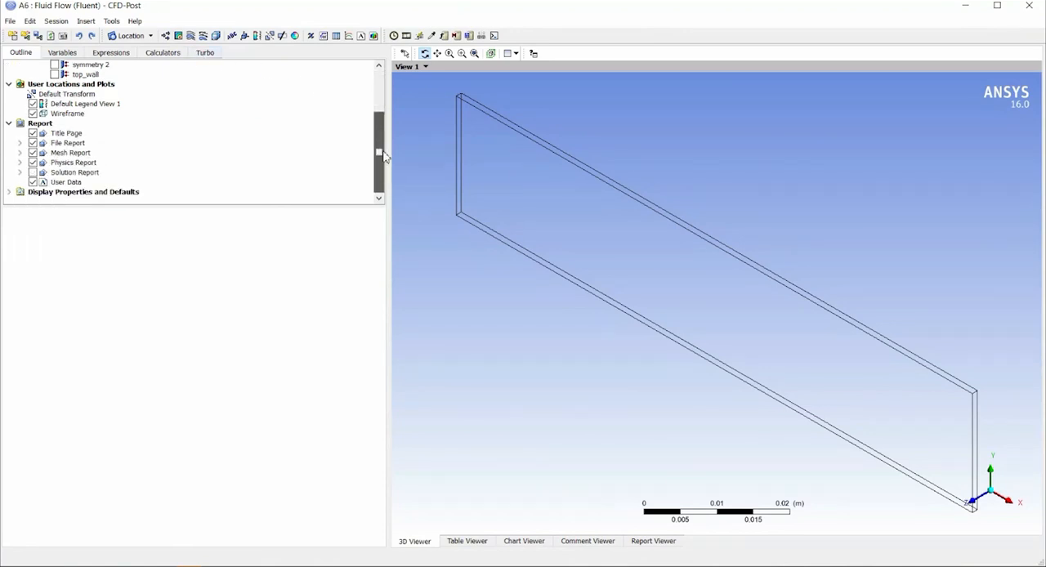
left_click(179, 55)
left_click(63, 85)
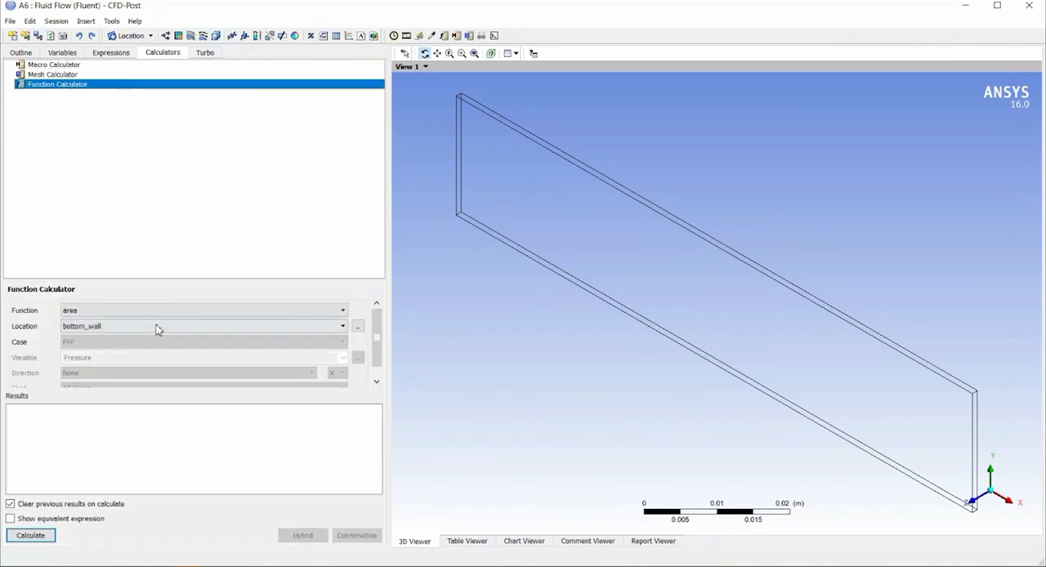
left_click(26, 54)
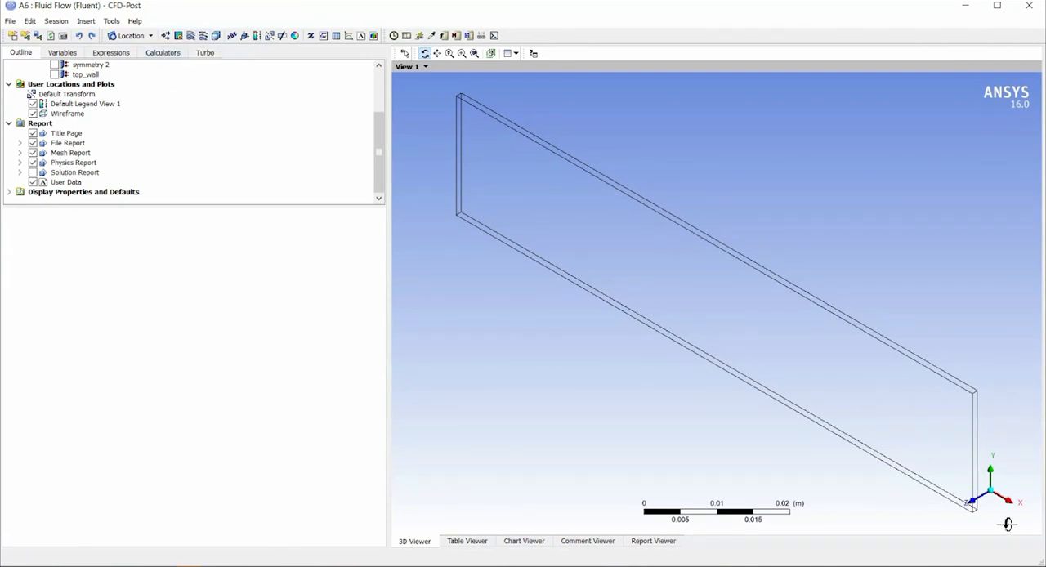
left_click(975, 501)
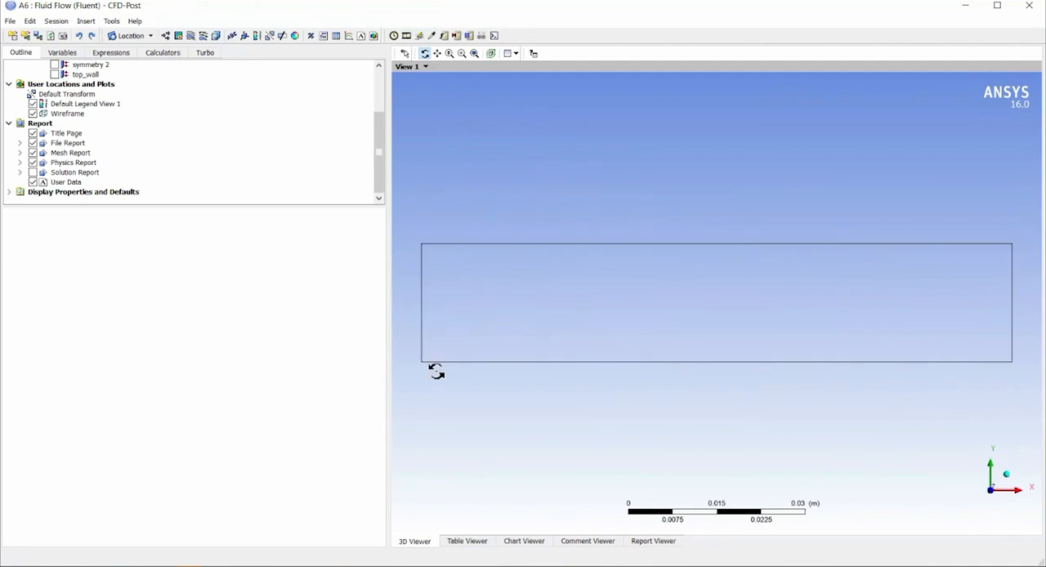
Insert a contour plot named Contour 1 and place it on the symmetry 1 location in all domains.
left_click(178, 37)
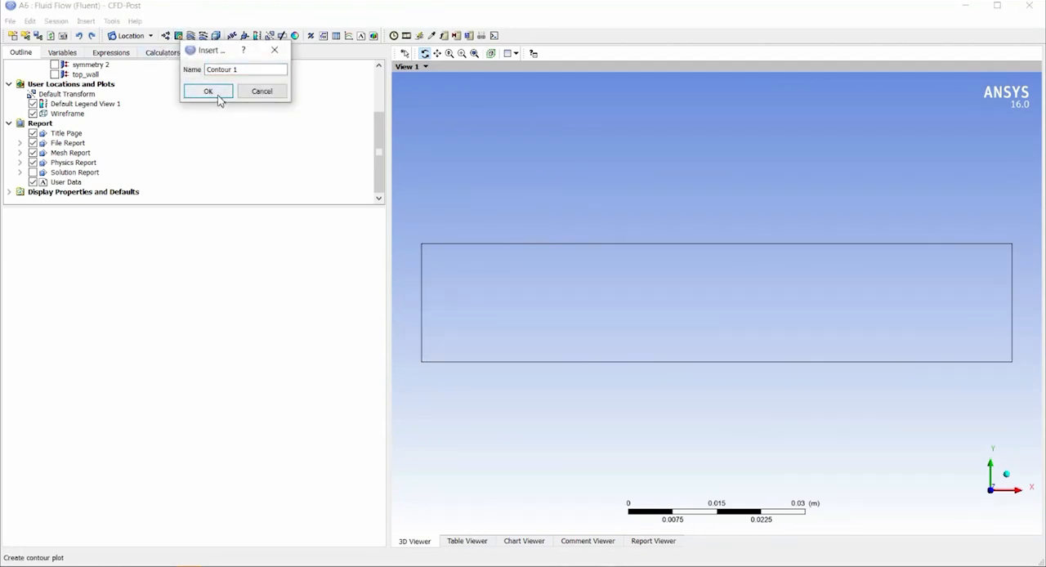
left_click(208, 91)
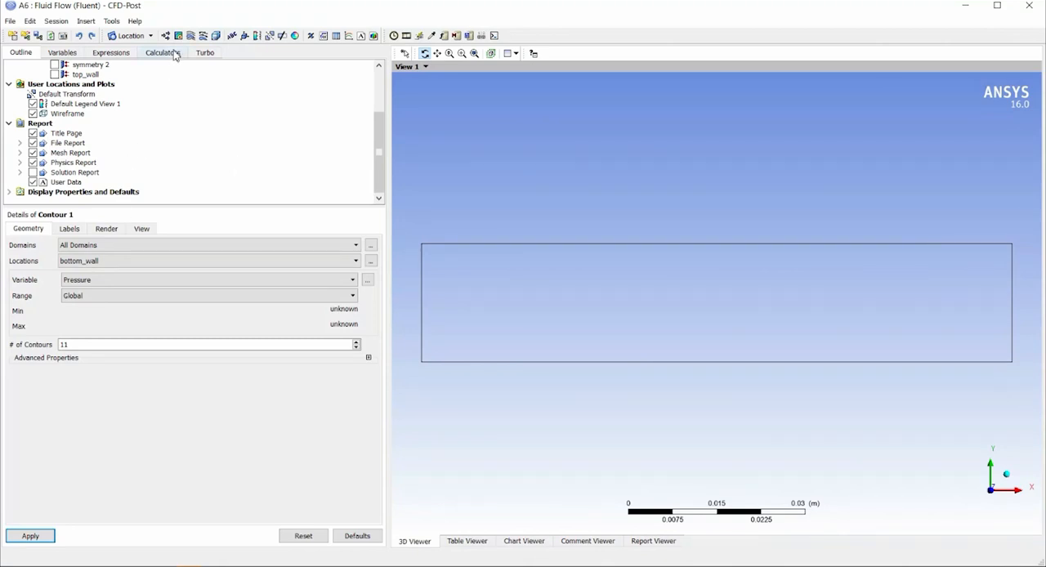
left_click(95, 247)
left_click(104, 265)
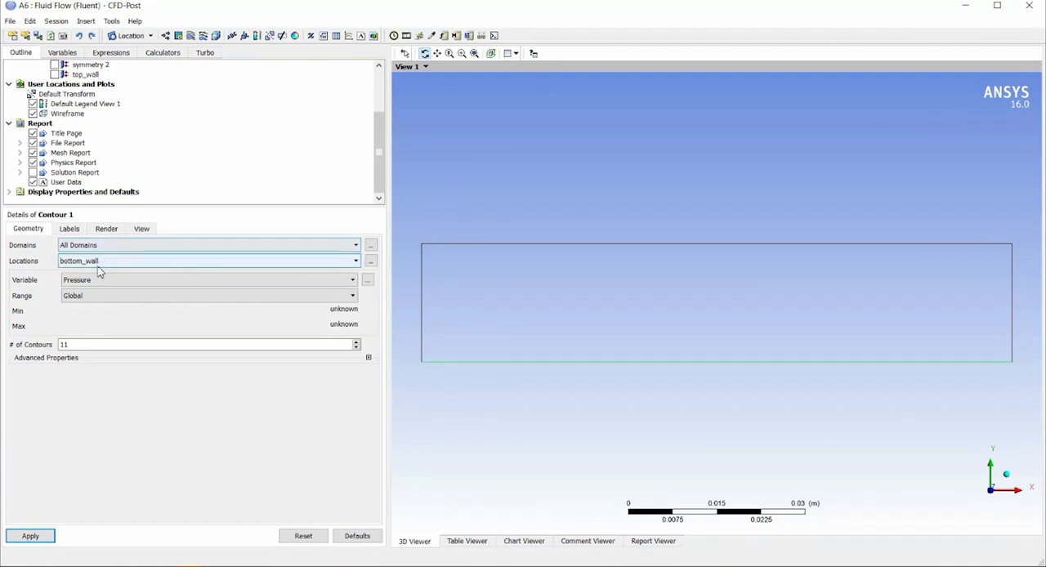
left_click(99, 263)
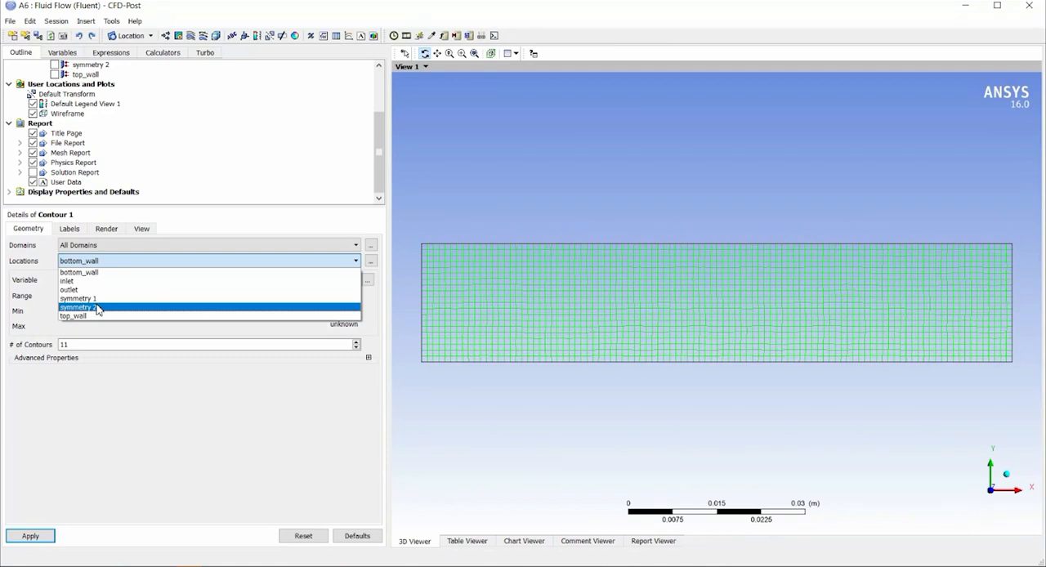
left_click(96, 299)
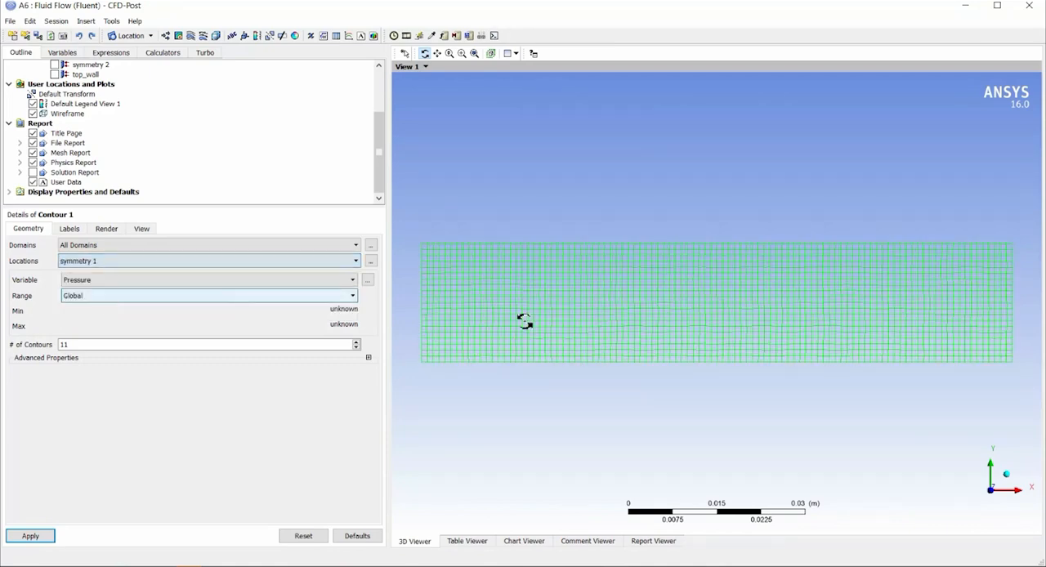
left_click_drag(764, 320, 908, 317)
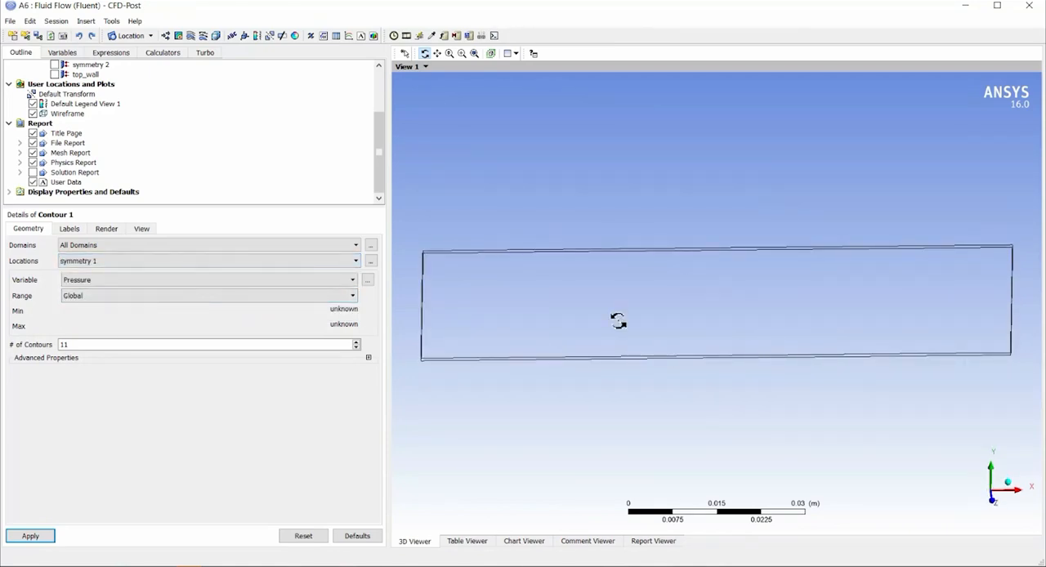
left_click_drag(475, 303, 637, 417)
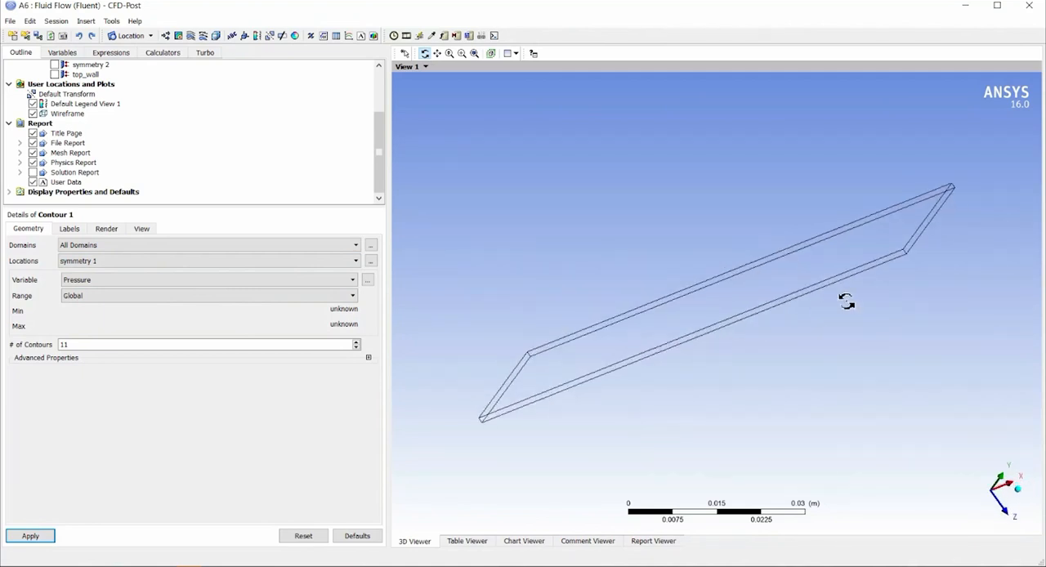
Plot Temperature as the contour variable with 20 contours over the global range.
left_click(167, 284)
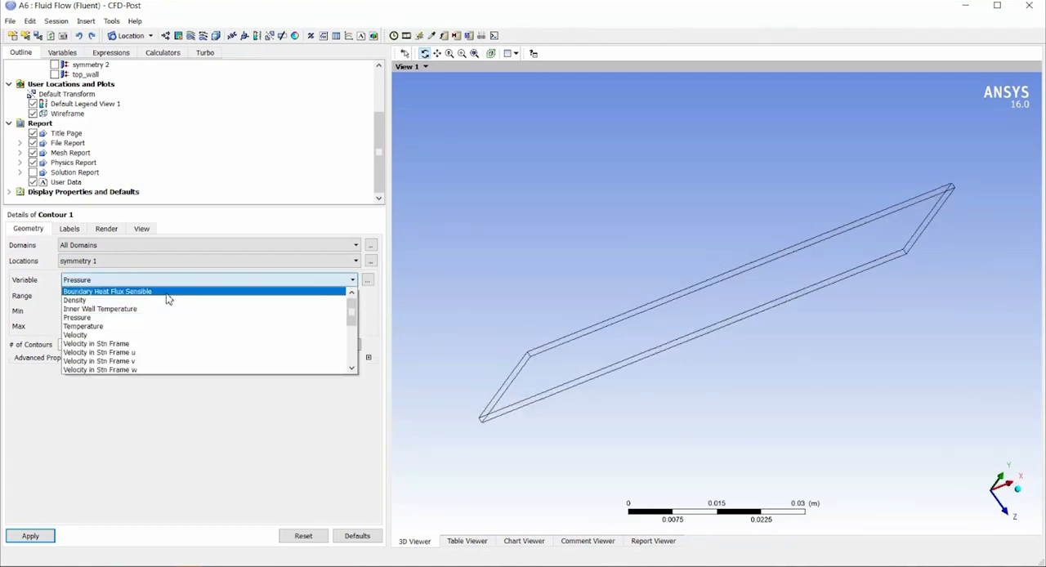
left_click(126, 329)
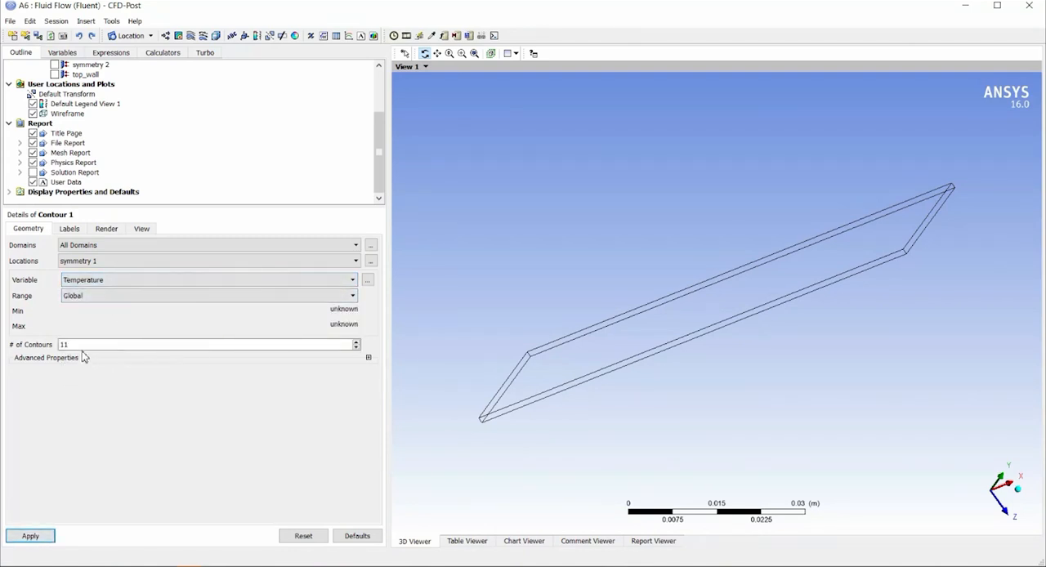
left_click_drag(86, 349, 59, 349)
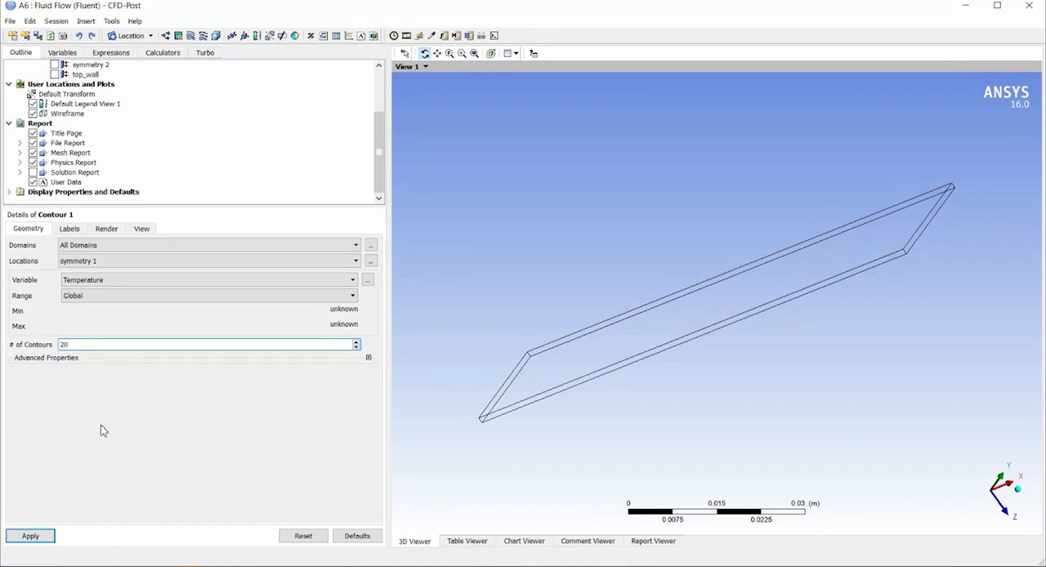
left_click(43, 537)
left_click_drag(566, 389, 716, 344)
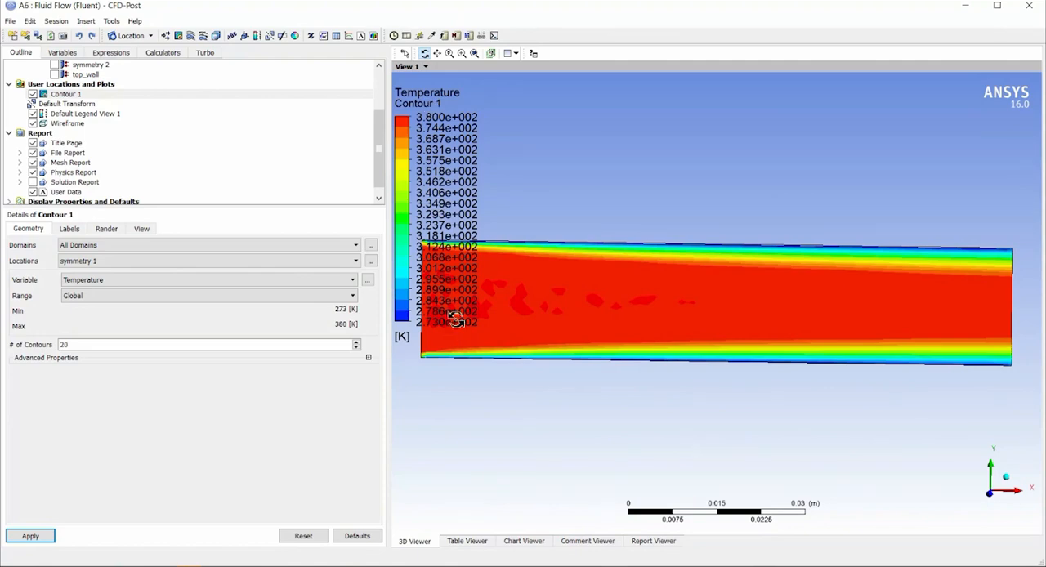
scroll(712, 346, "down", 2)
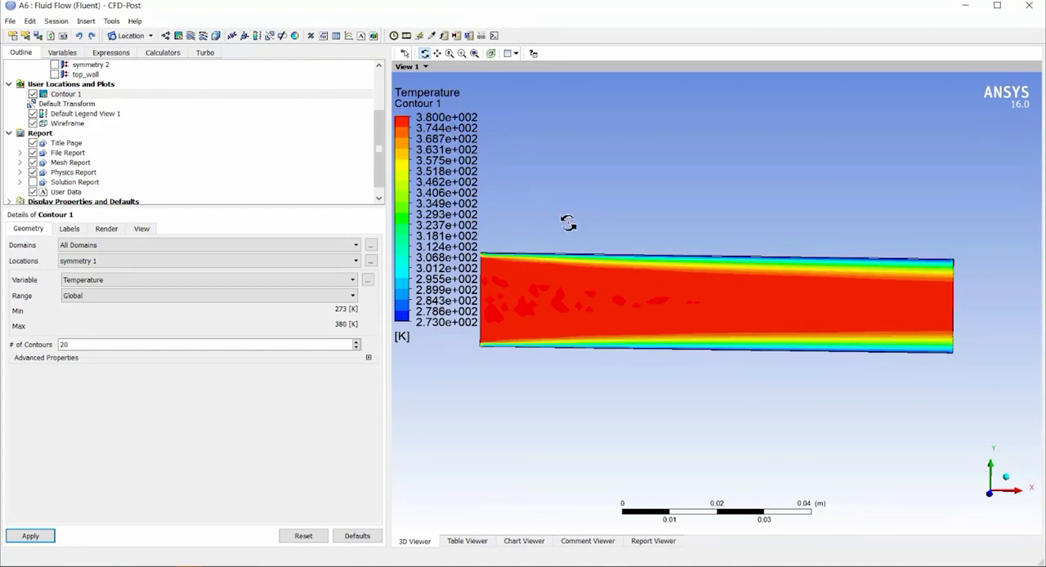
Insert a 3D velocity streamline plot starting from the inlet with 25 equally spaced points in the forward direction.
left_click(197, 38)
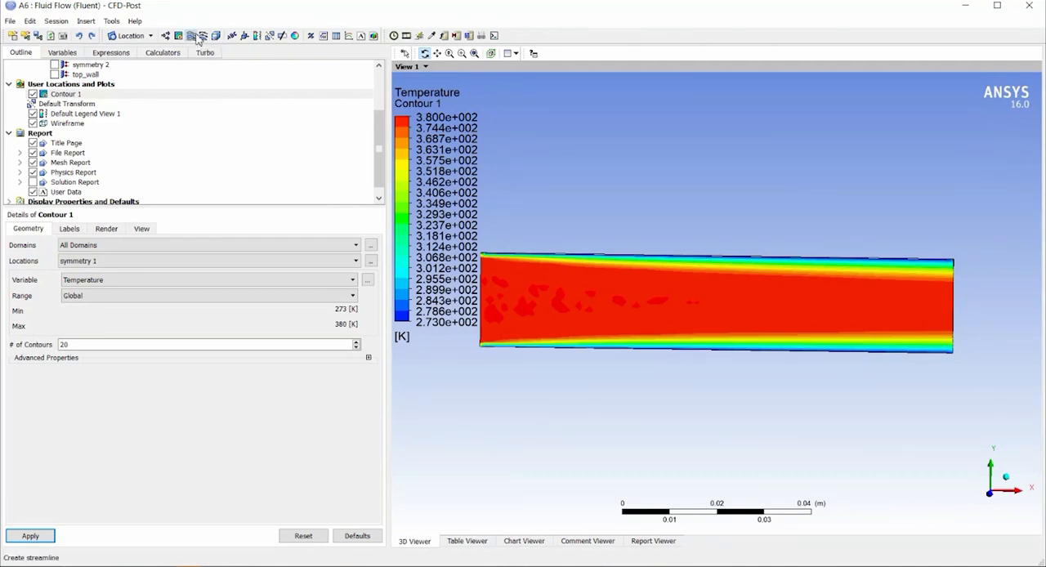
key("Return")
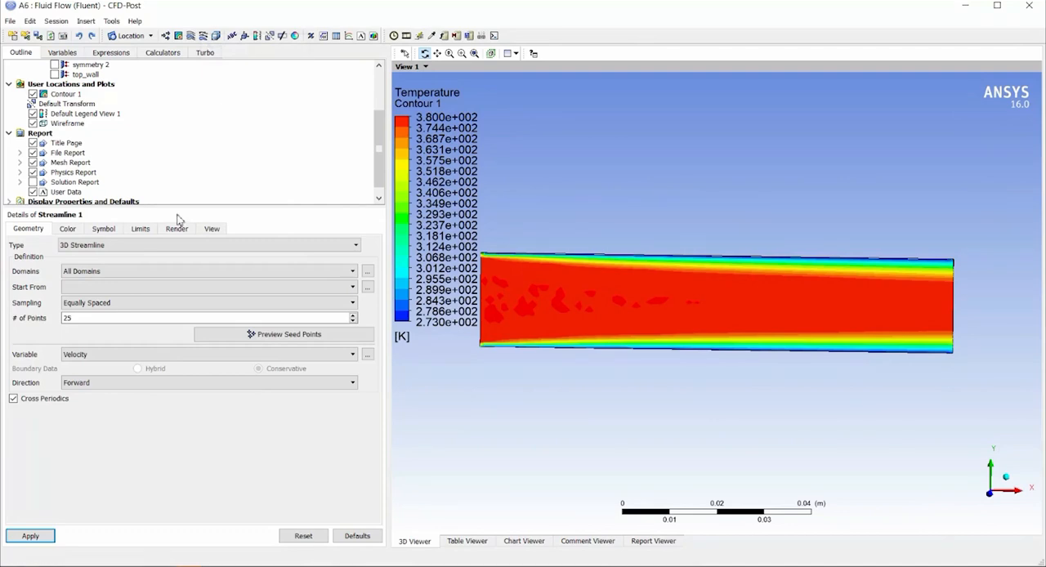
left_click(98, 288)
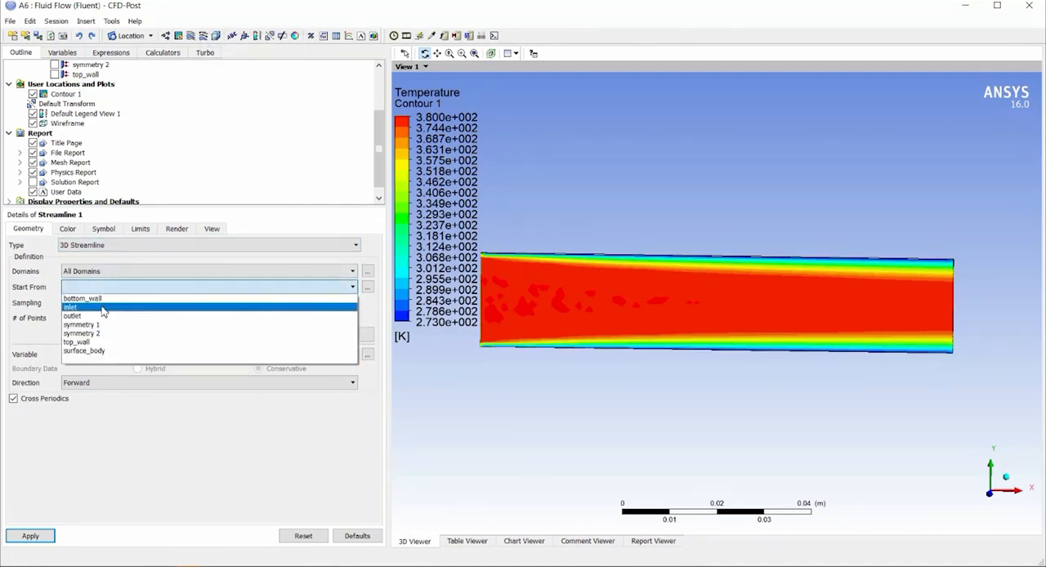
left_click(103, 308)
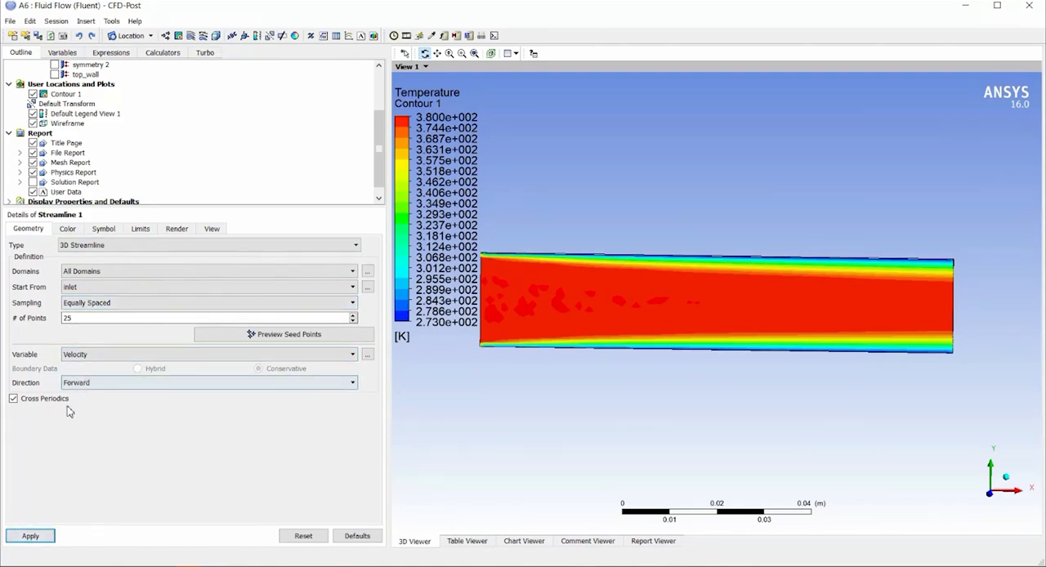
left_click(21, 539)
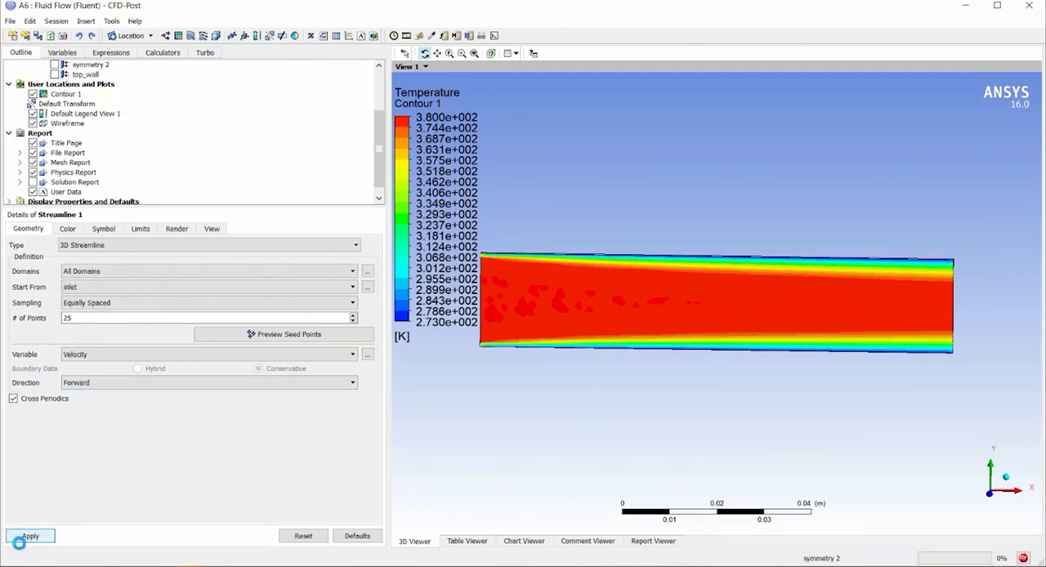
Hide the temperature contour so that only the streamlines are displayed inside the wireframe.
left_click(33, 95)
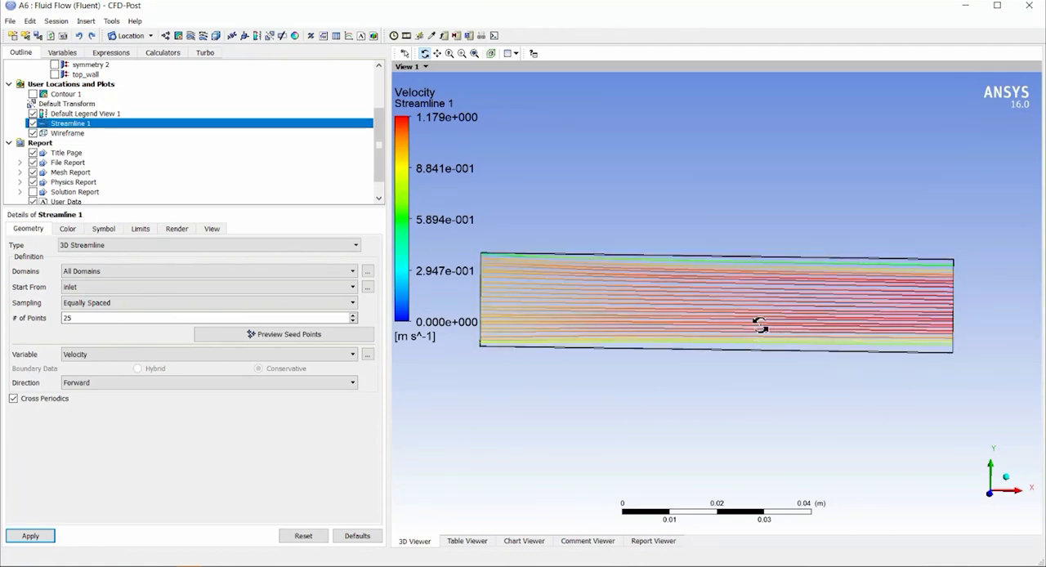
scroll(666, 312, "up", 4)
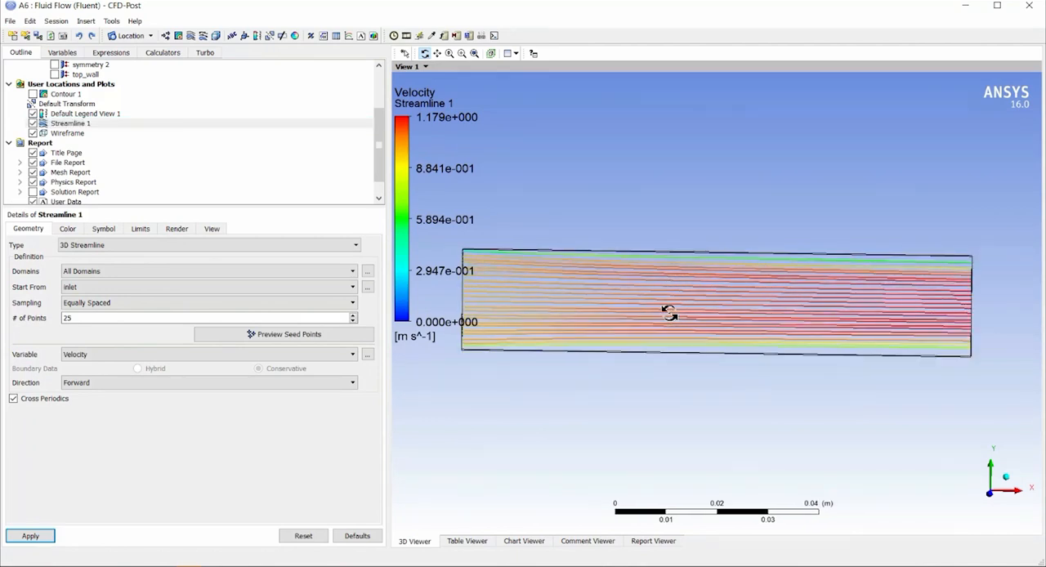
scroll(622, 263, "down", 3)
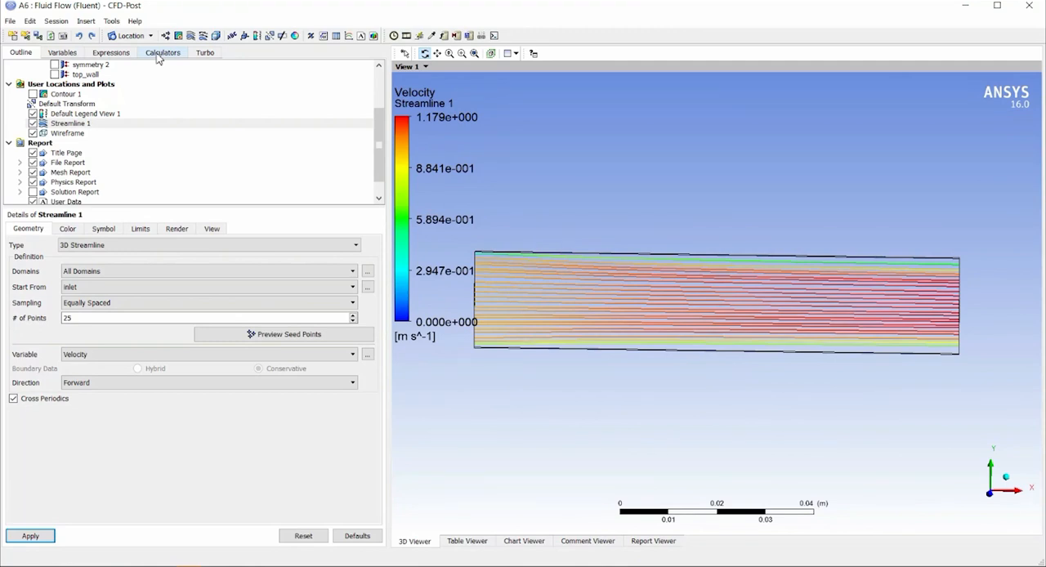
Calculate the area average (areaAve) of Temperature on the outlet with the Function Calculator.
left_click(161, 54)
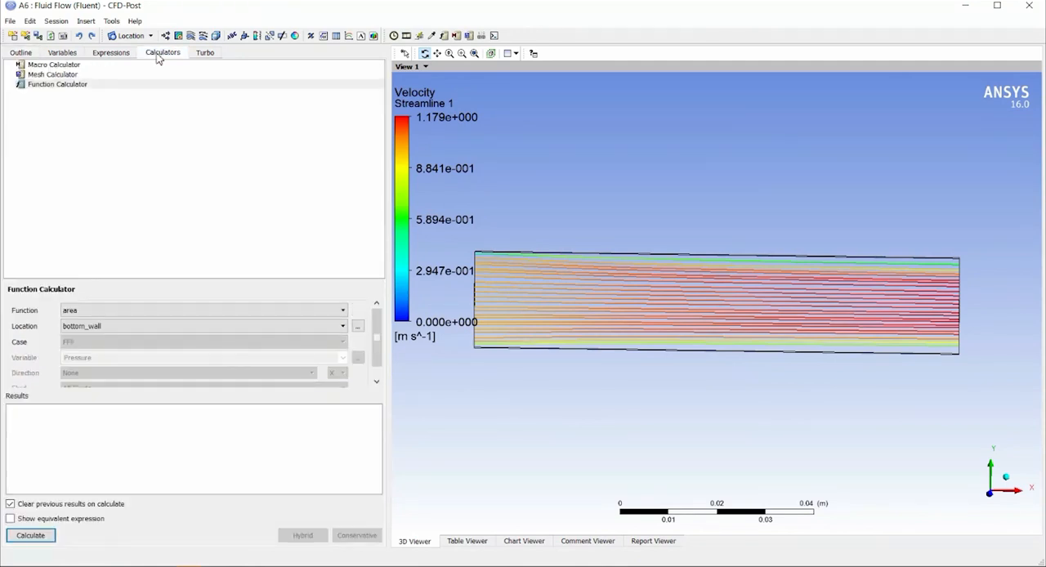
left_click(66, 85)
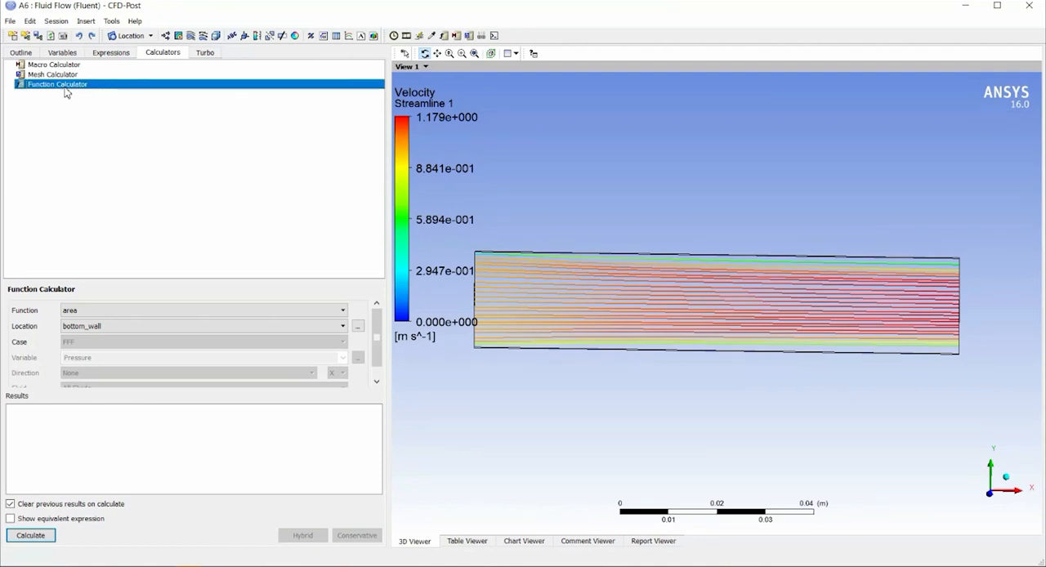
left_click(81, 313)
left_click(89, 331)
left_click(115, 328)
left_click(97, 356)
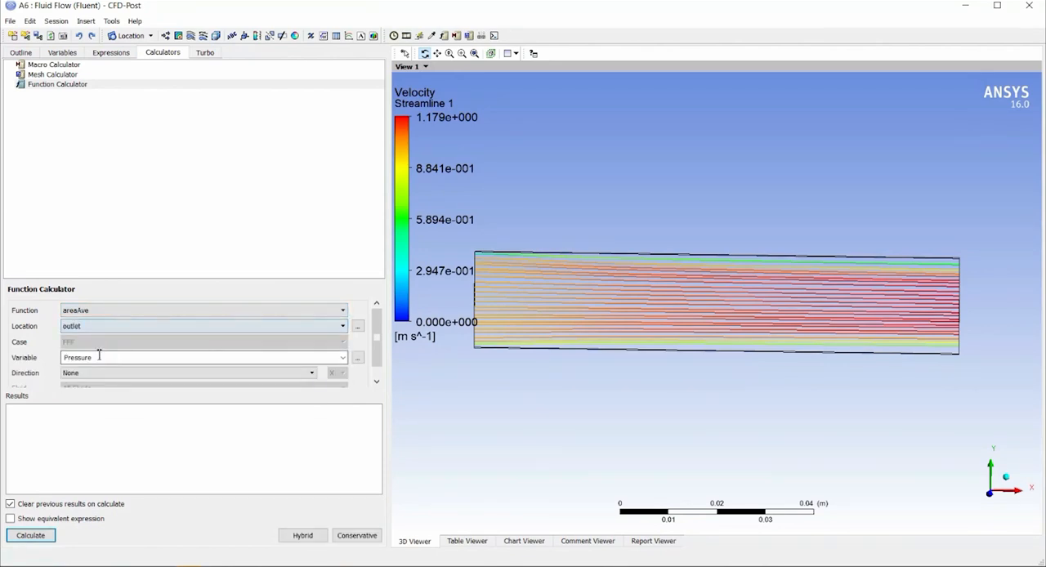
left_click(343, 358)
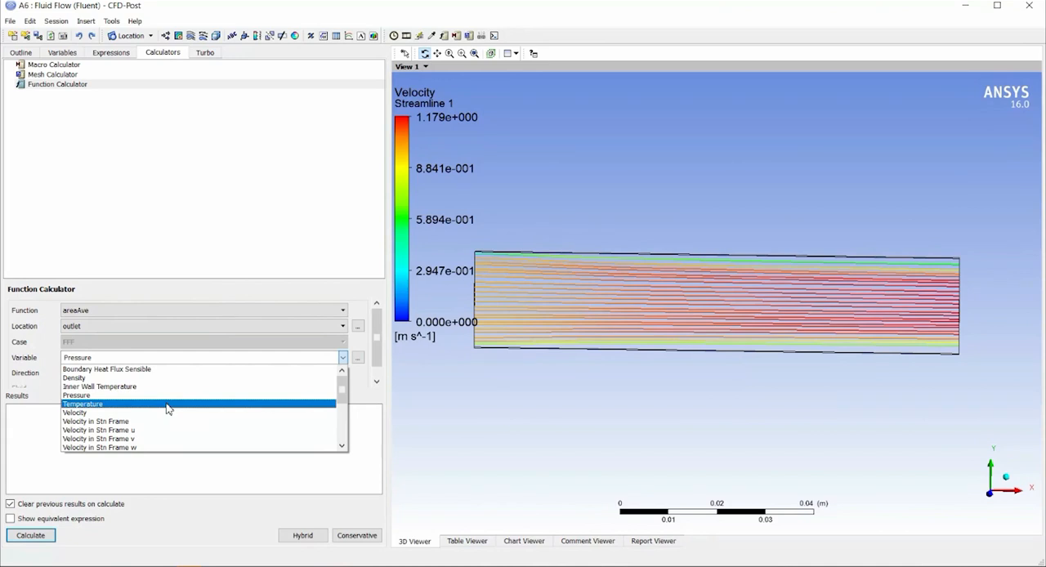
left_click(168, 404)
left_click(28, 536)
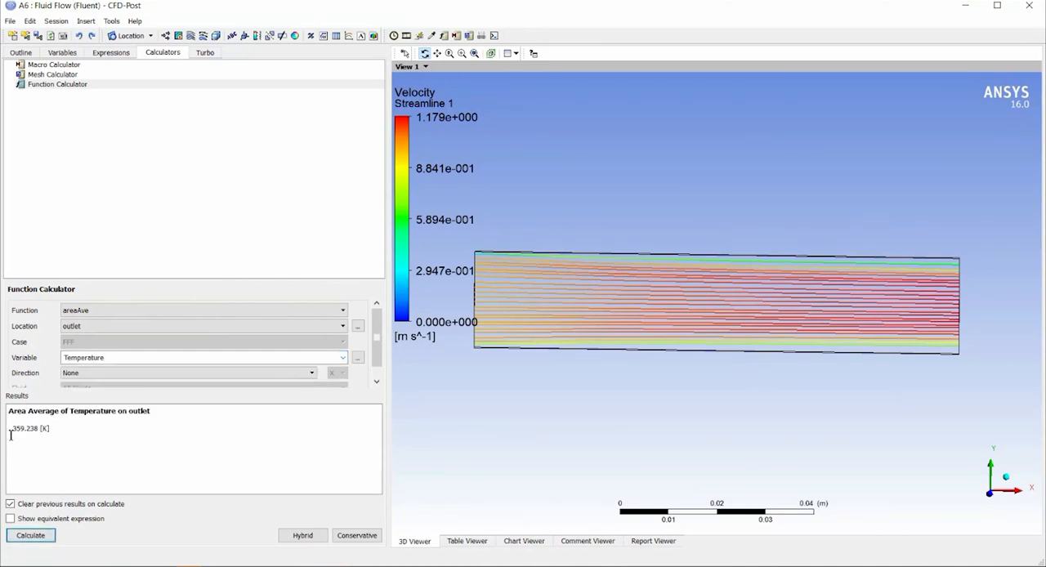
left_click_drag(13, 434, 28, 436)
left_click(88, 430)
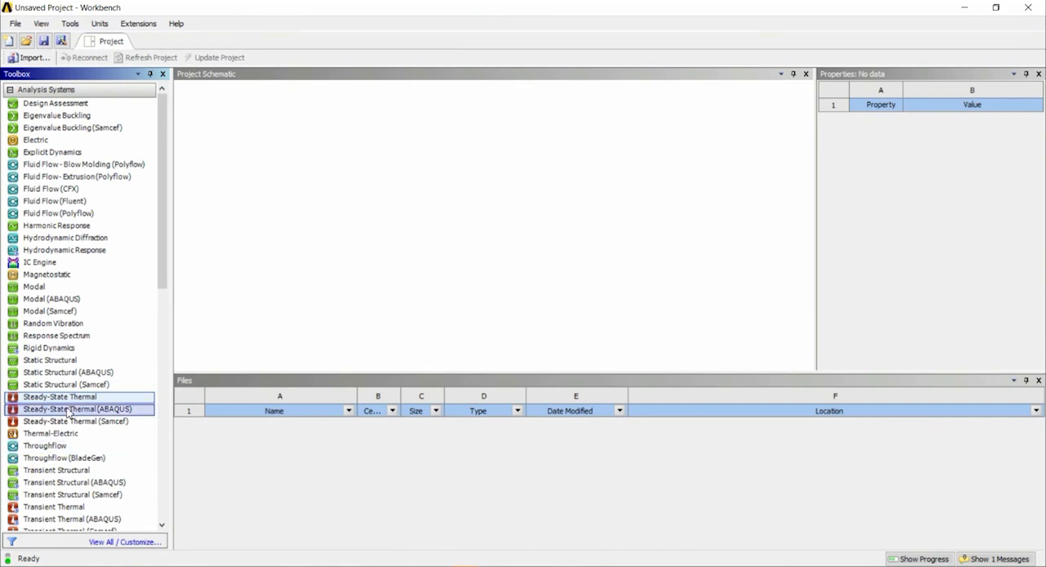
In a new Workbench project, add a Steady-State Thermal system and open its Engineering Data for editing.
left_click_drag(57, 407, 270, 162)
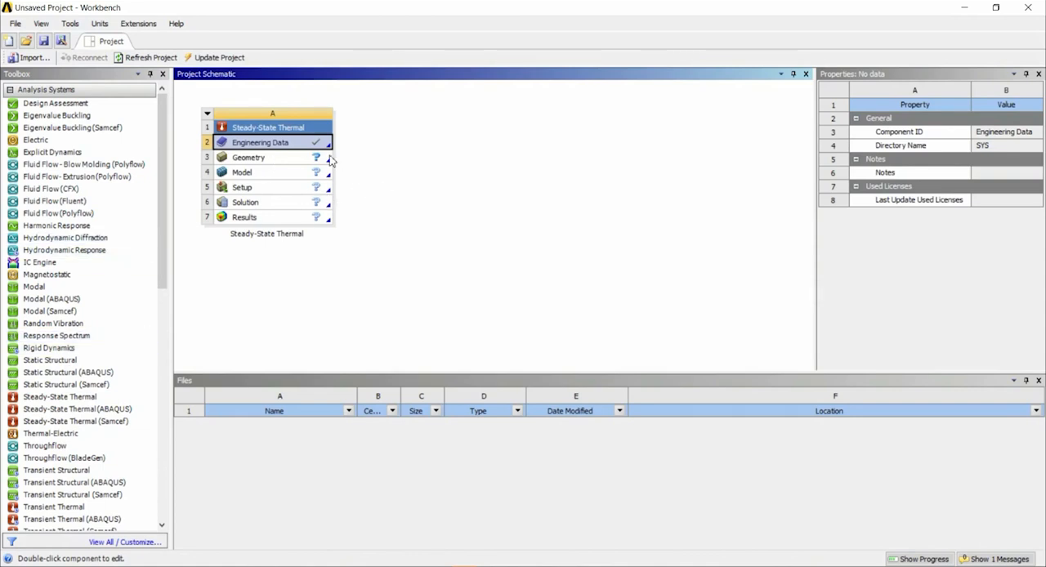
right_click(282, 144)
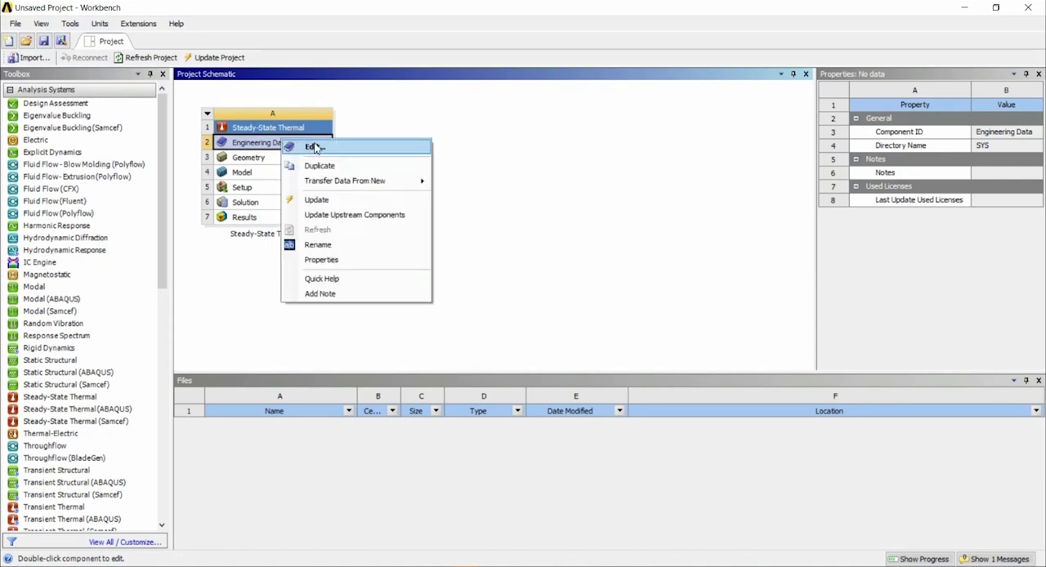
left_click(314, 146)
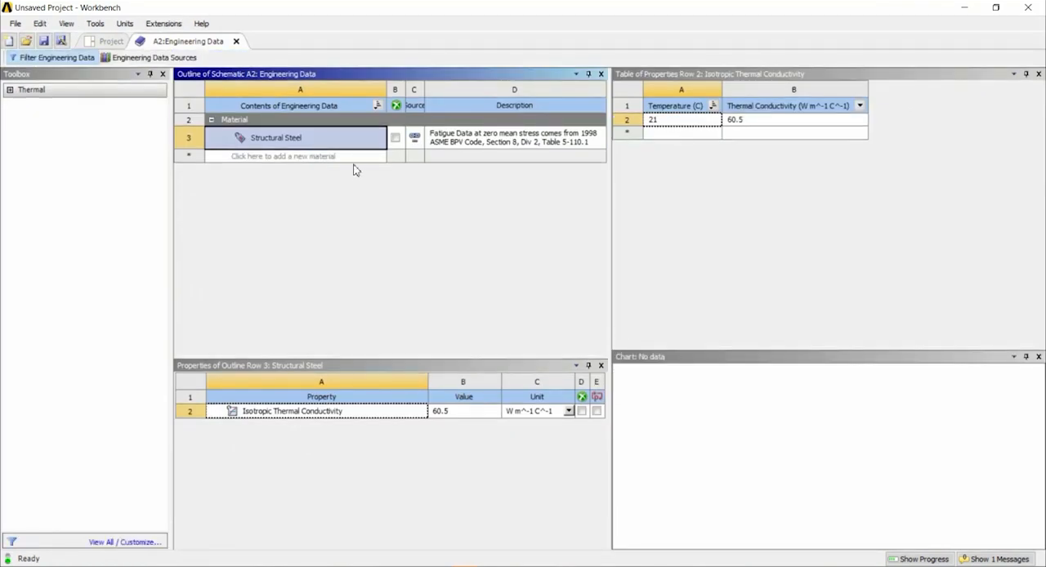
Open the Engineering Data Sources and look through the materials in the General Materials and Explicit Materials libraries.
left_click(141, 59)
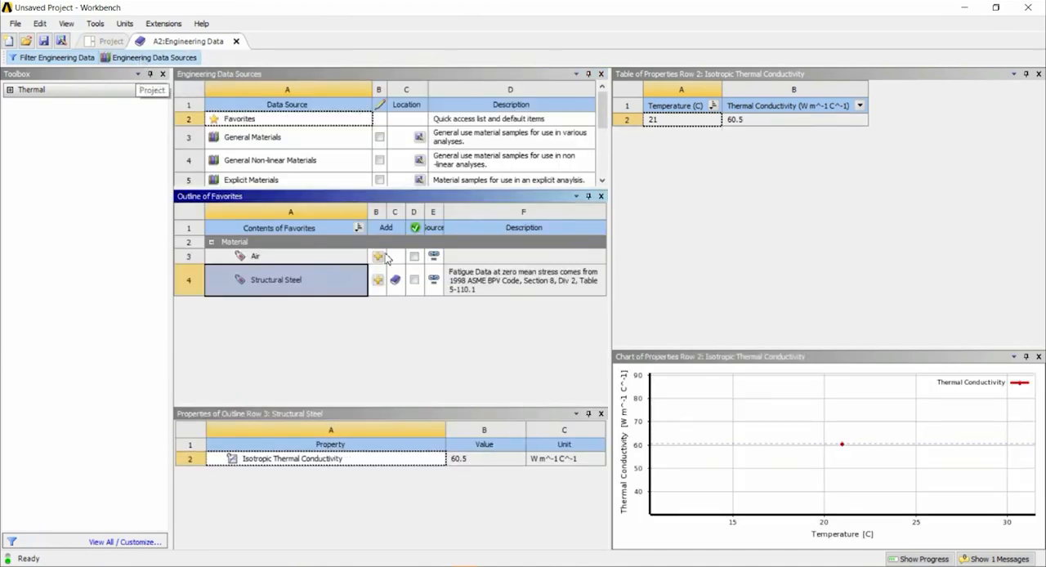
left_click(272, 145)
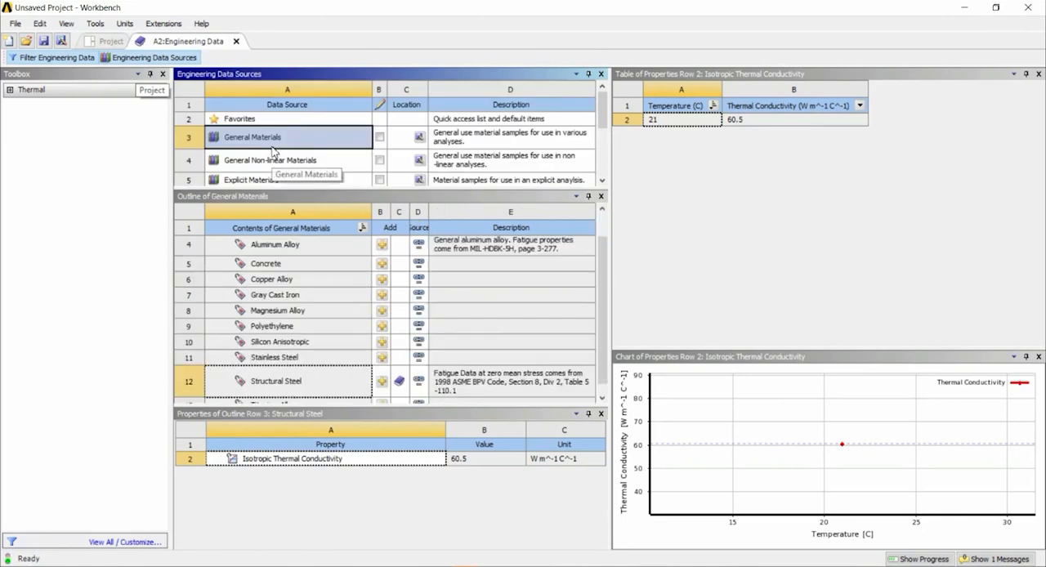
left_click_drag(608, 268, 605, 326)
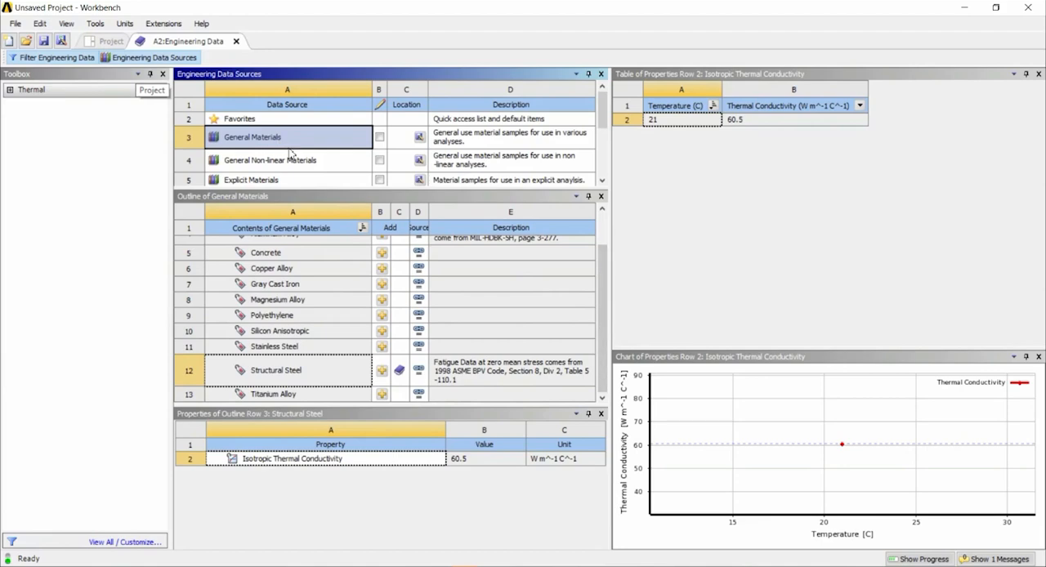
scroll(295, 149, "down", 1)
left_click(285, 120)
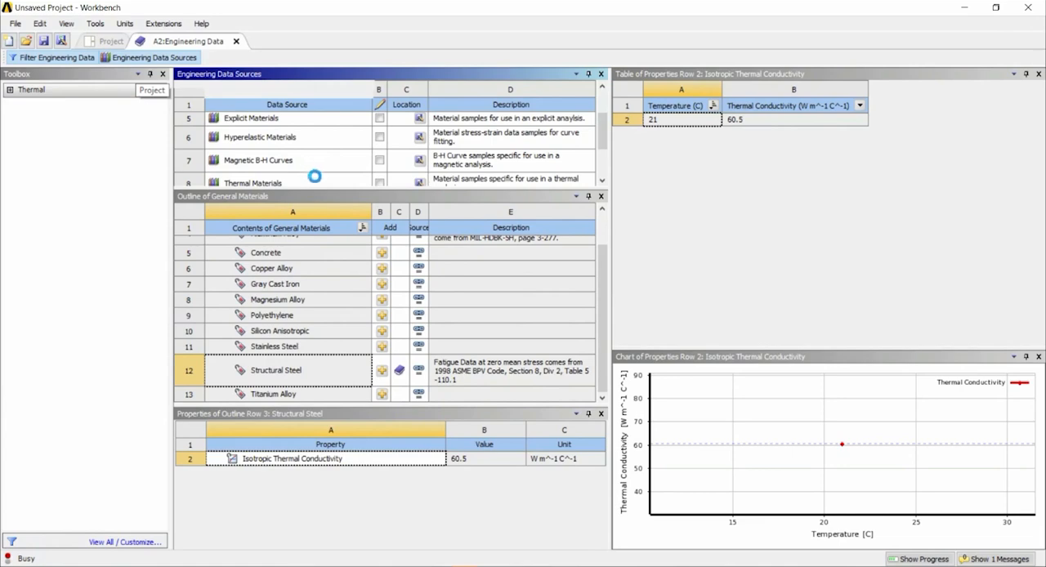
left_click(328, 121)
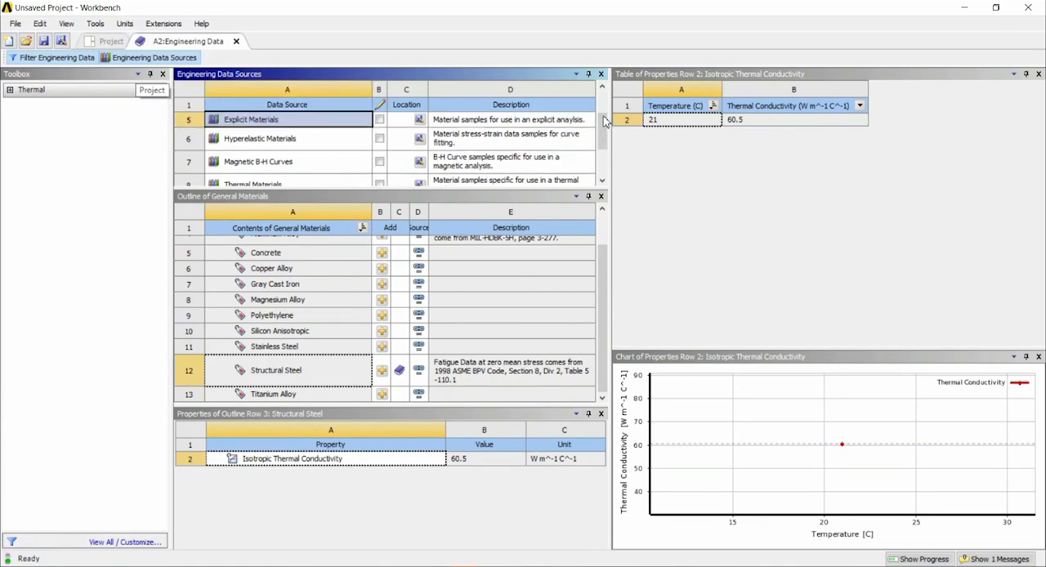
scroll(605, 121, "up", 3)
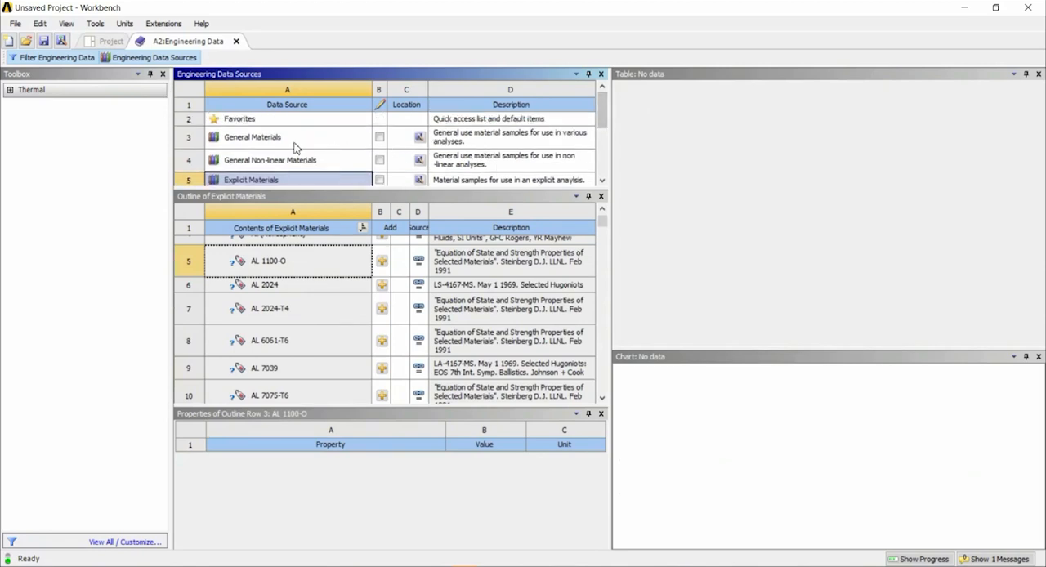
left_click(296, 146)
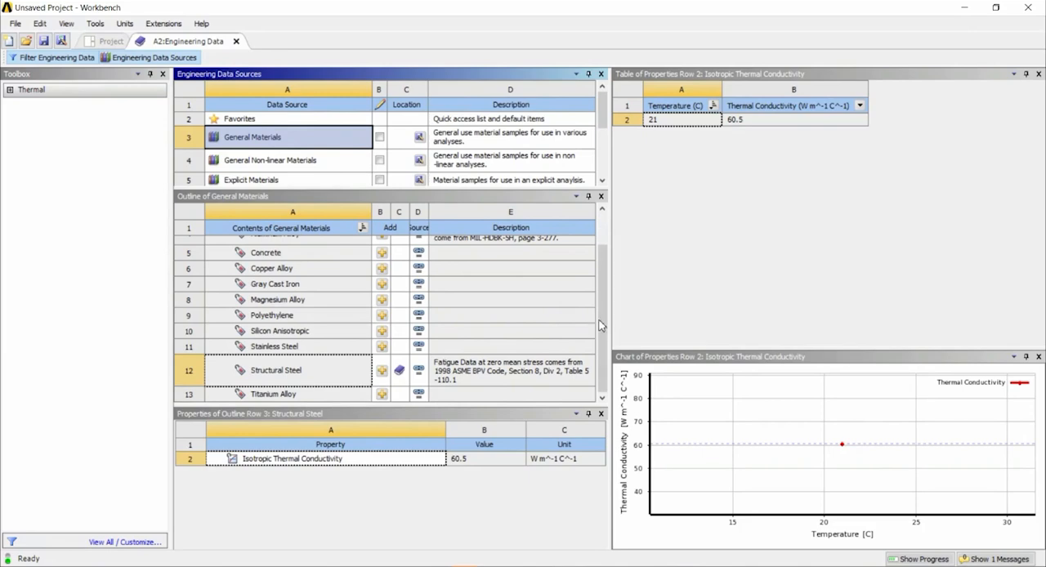
scroll(609, 323, "up", 2)
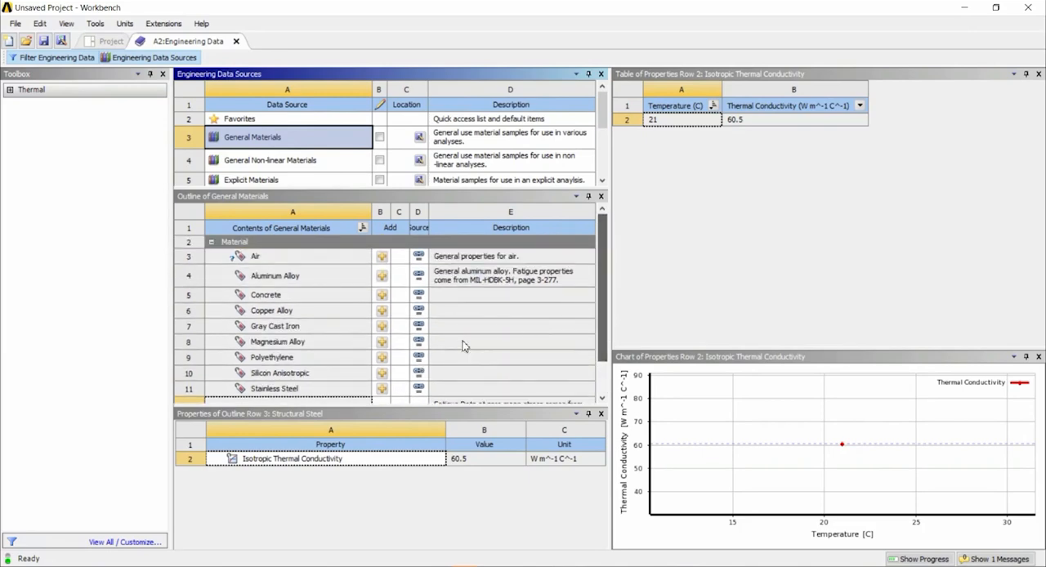
Add Polyethylene from the General Materials library to the project's materials and close Engineering Data.
left_click(284, 372)
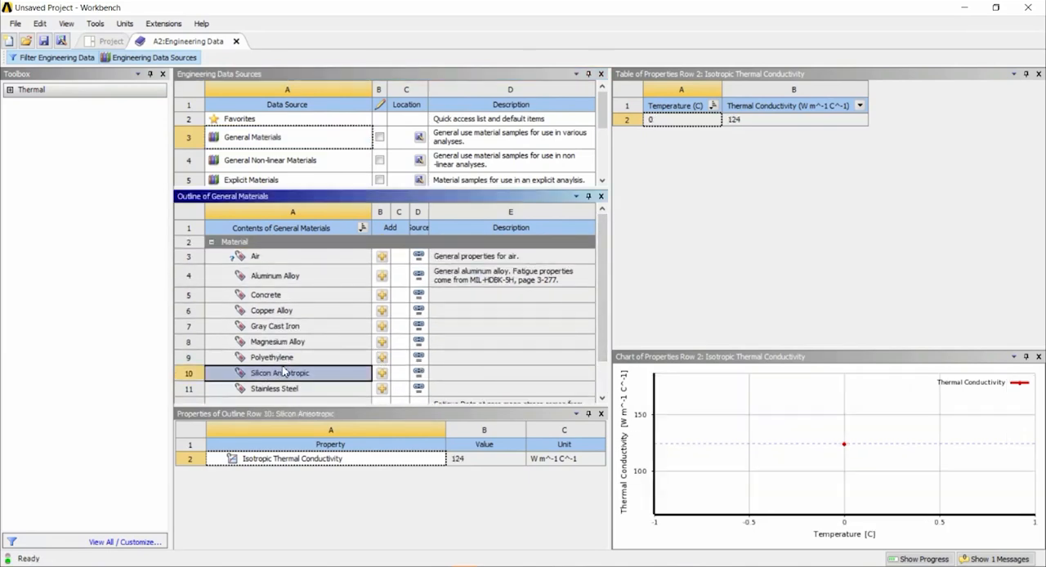
left_click(286, 362)
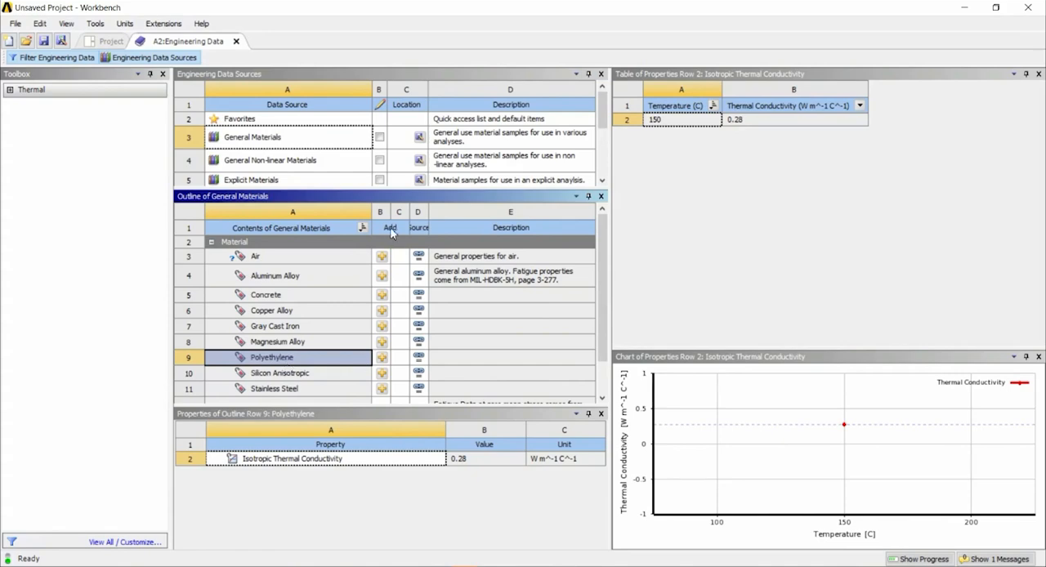
left_click(382, 358)
left_click(236, 41)
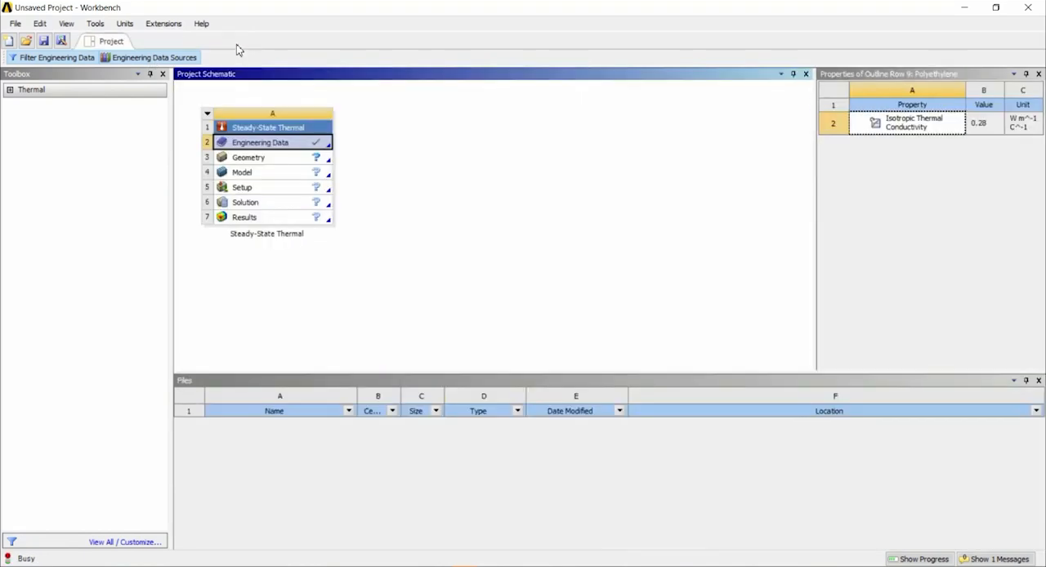
Import Workpiece Modul Thermal.IGS as the geometry of the Steady-State Thermal system.
left_click(271, 162)
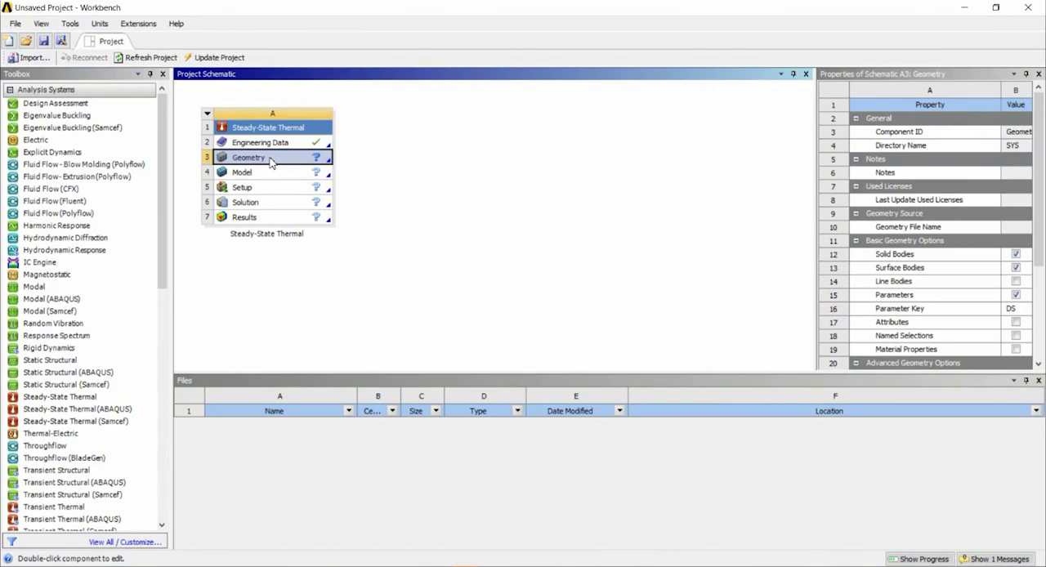
right_click(276, 166)
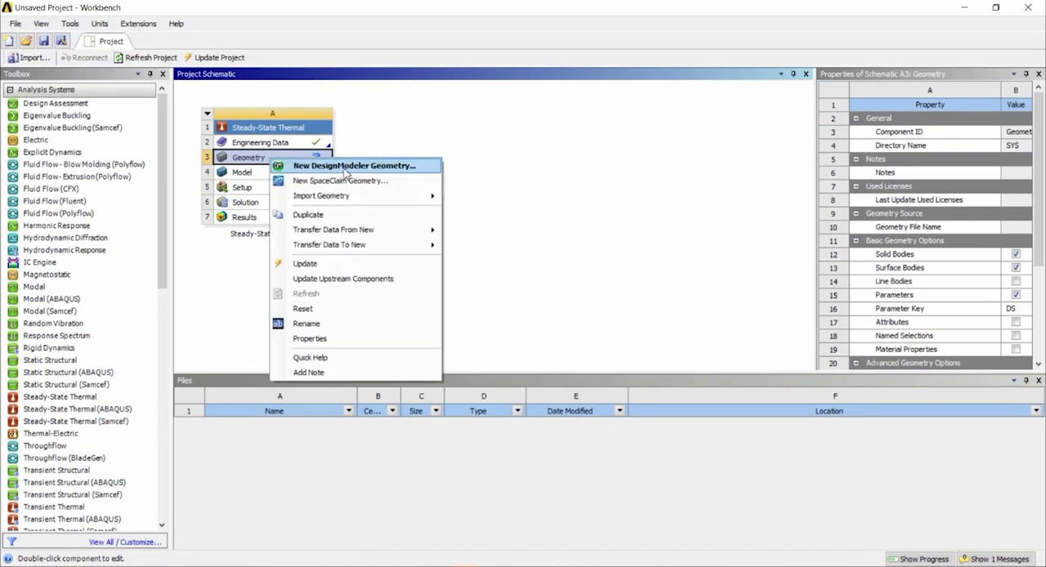
mouse_move(374, 199)
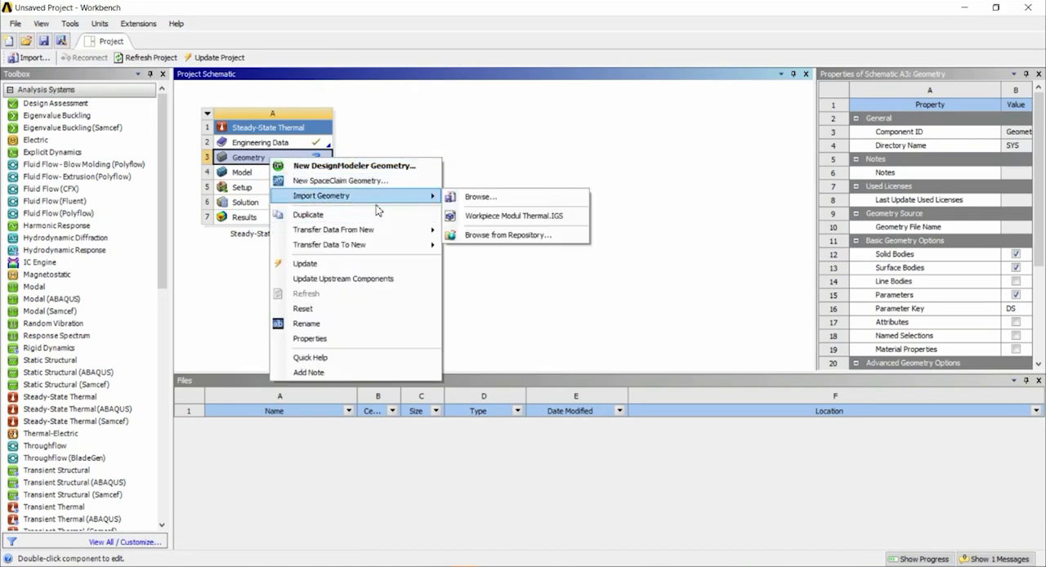
left_click(522, 220)
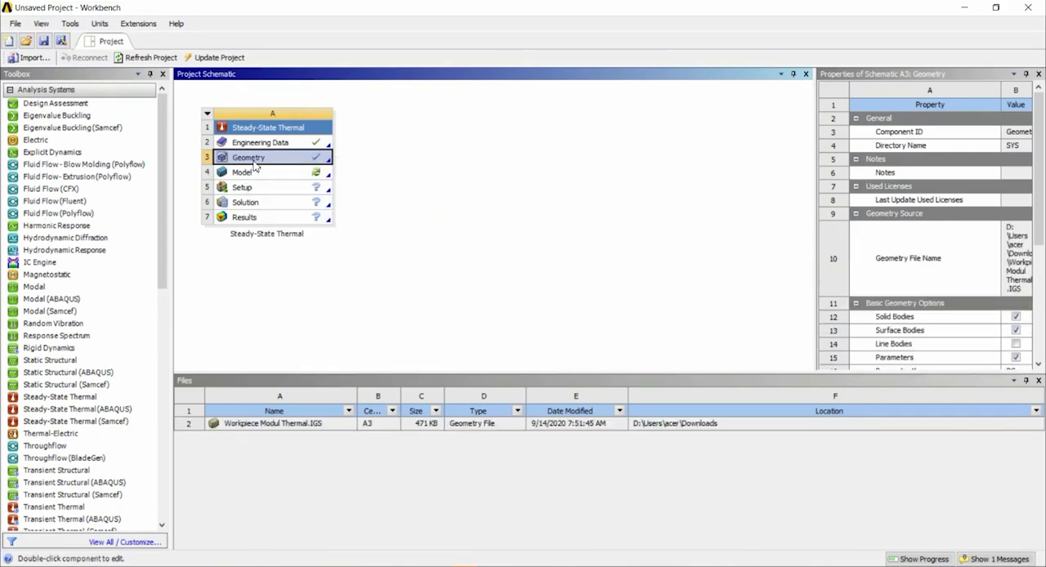
Open the Steady-State Thermal system's Model for editing in Mechanical.
left_click(273, 174)
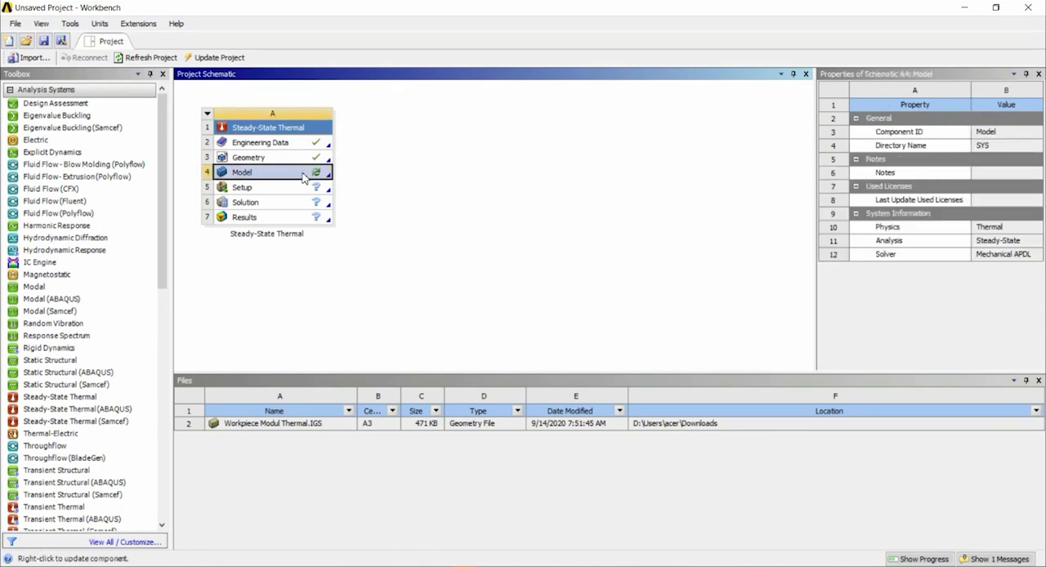
double_click(243, 174)
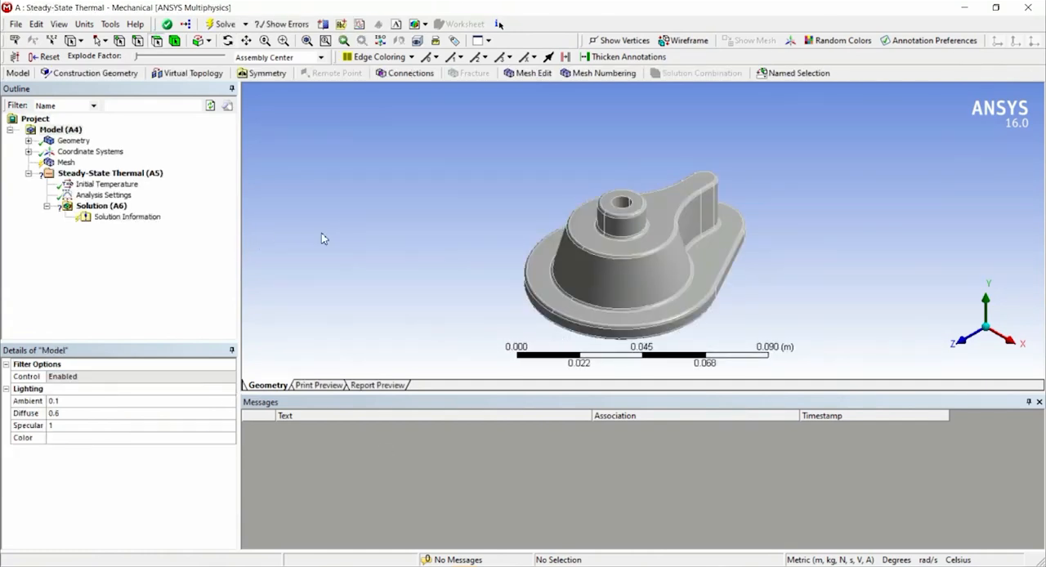
middle_click_drag(728, 295, 654, 282)
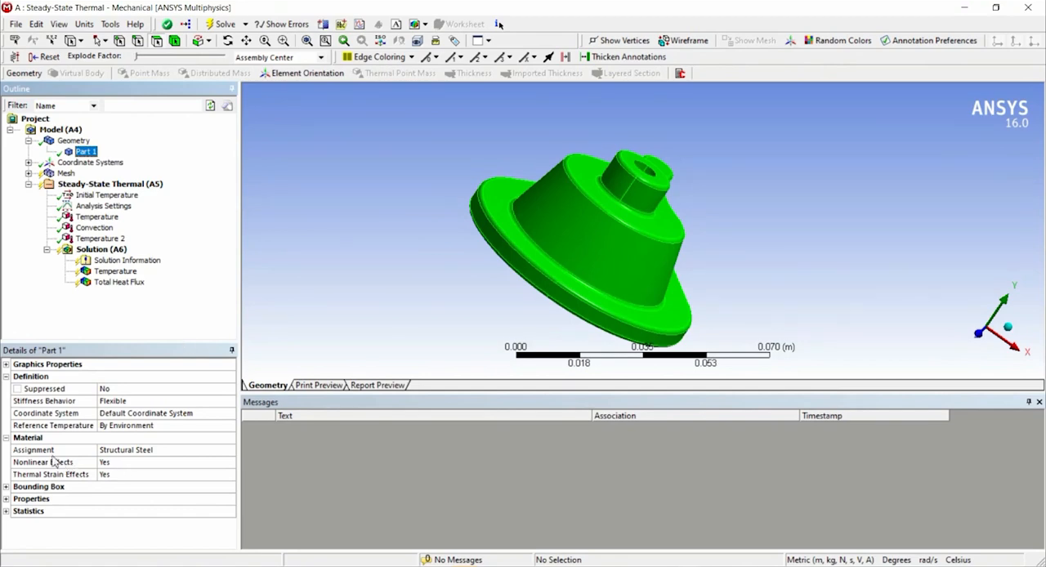
Assign Polyethylene as the material of Part 1 in place of Structural Steel.
left_click(185, 450)
left_click(230, 451)
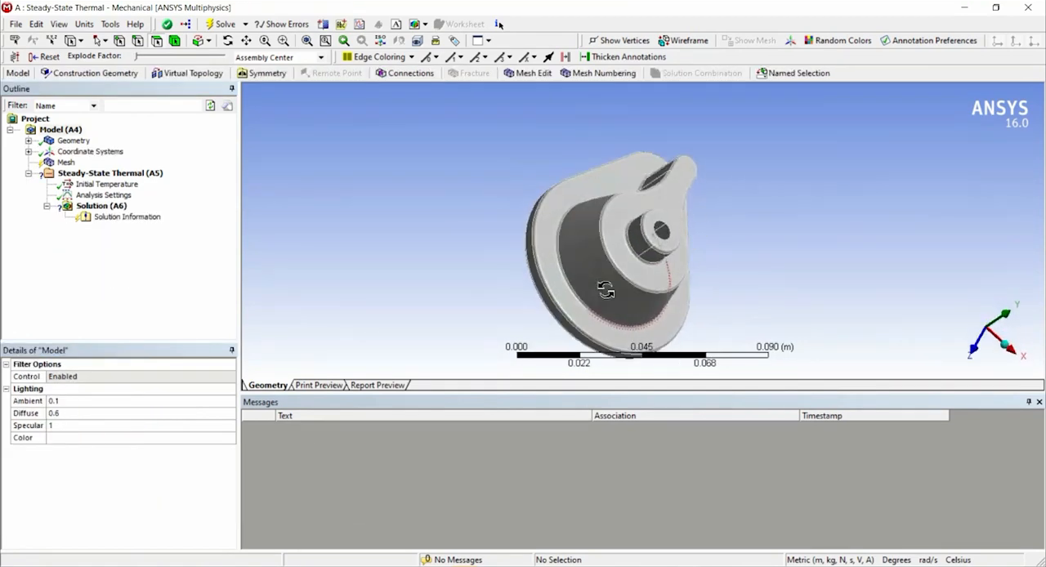
middle_click_drag(608, 287, 508, 248)
Generate the part's mesh with default settings and examine it on the outside and inside the cavity.
left_click(65, 162)
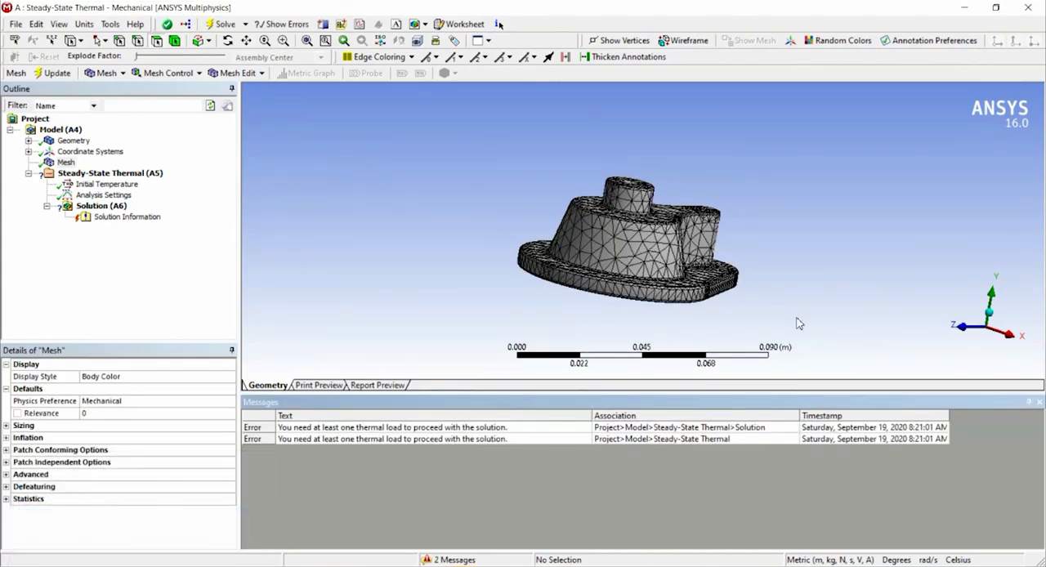
scroll(713, 281, "up", 3)
middle_click_drag(713, 281, 585, 154)
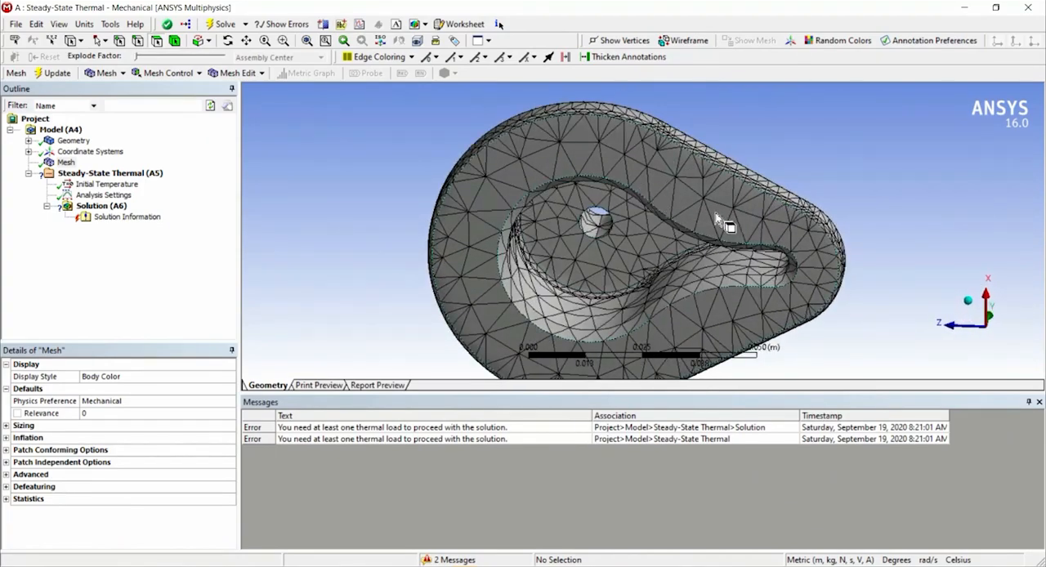
middle_click_drag(726, 239, 658, 262)
scroll(705, 305, "up", 5)
scroll(685, 301, "down", 8)
middle_click_drag(682, 294, 643, 204)
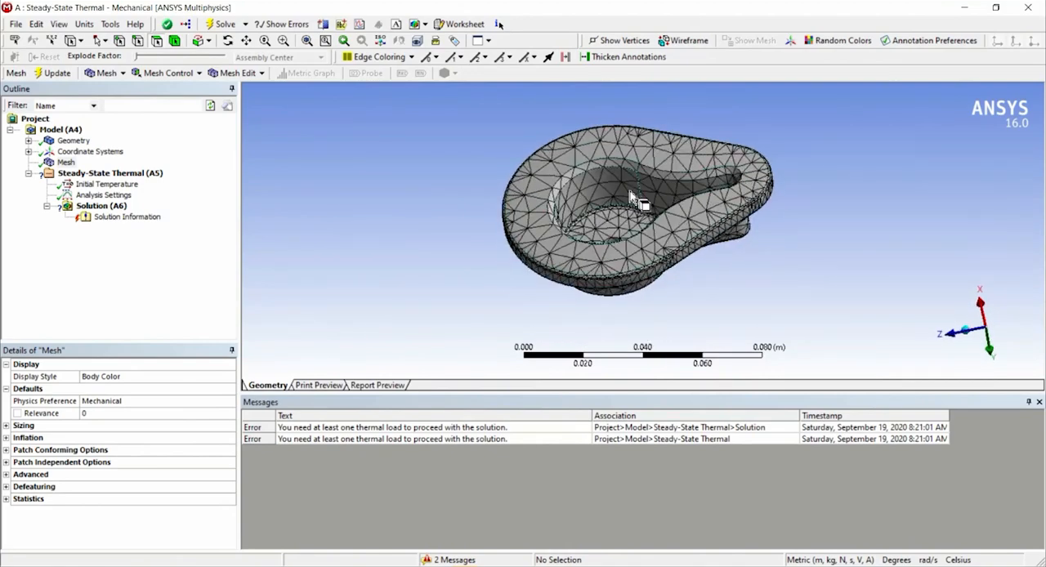
Insert a mesh Refinement on the seven inner wall faces of the cavity.
left_click(619, 189)
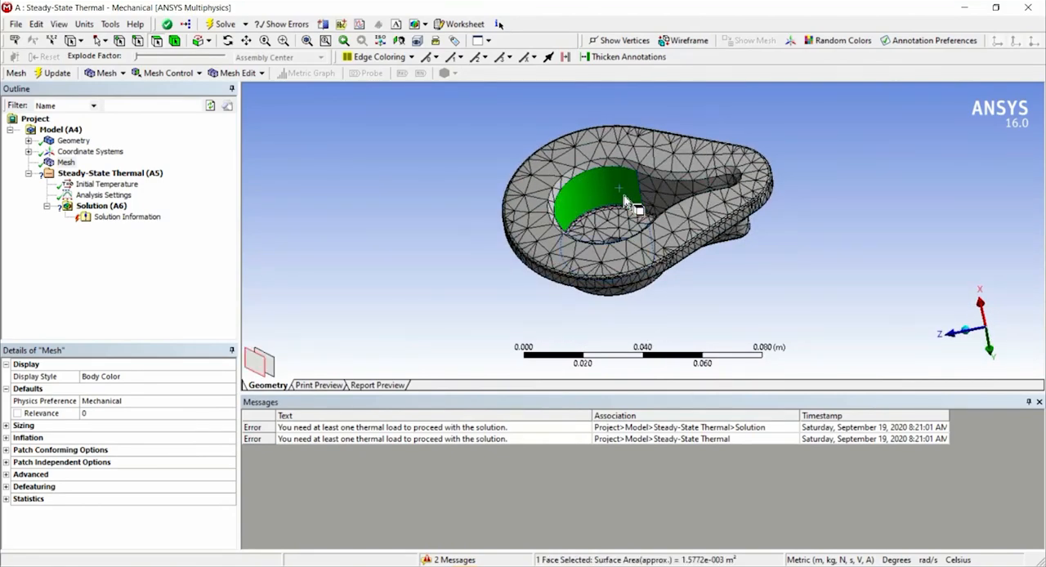
middle_click_drag(684, 203, 570, 245)
left_click(675, 214, "ctrl")
left_click(634, 278, "ctrl")
left_click(683, 282, "ctrl")
left_click(692, 287, "ctrl")
left_click(689, 286, "ctrl")
left_click(680, 282, "ctrl")
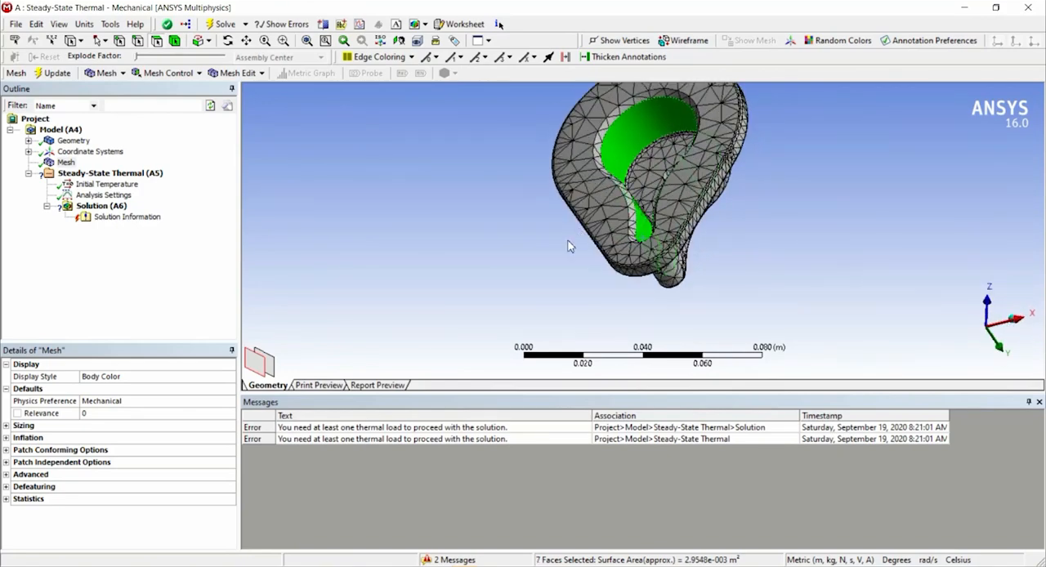
right_click(628, 139)
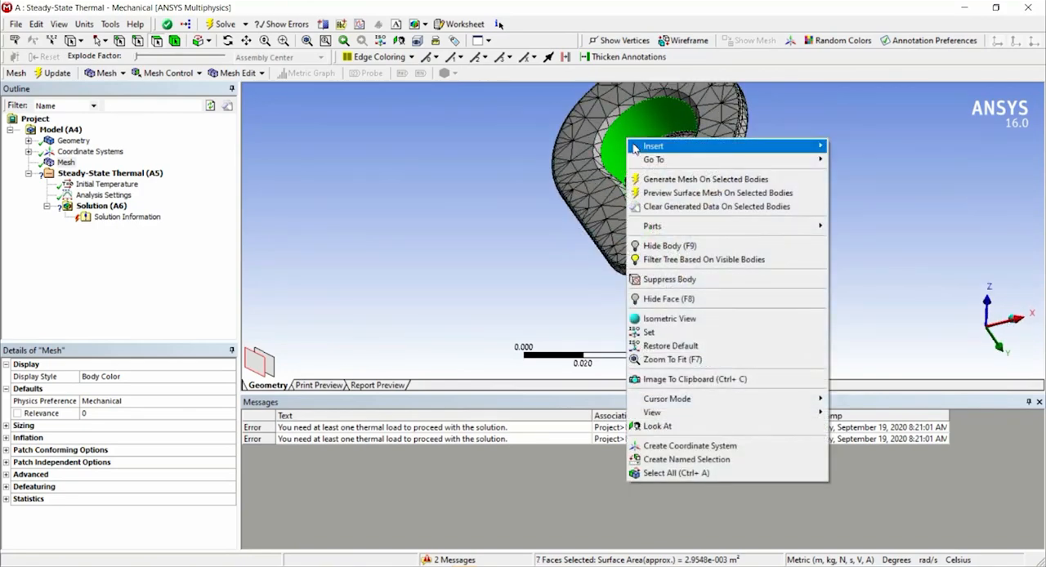
mouse_move(654, 145)
left_click(899, 174)
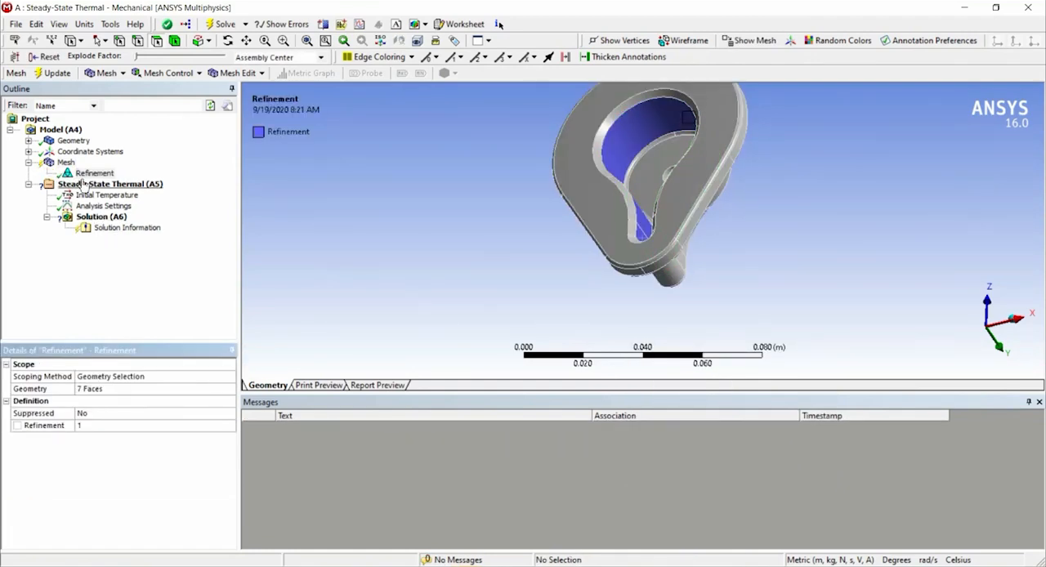
Run Solve to regenerate the mesh with the refinement, and examine the refined mesh around the cavity and outer body.
left_click(220, 24)
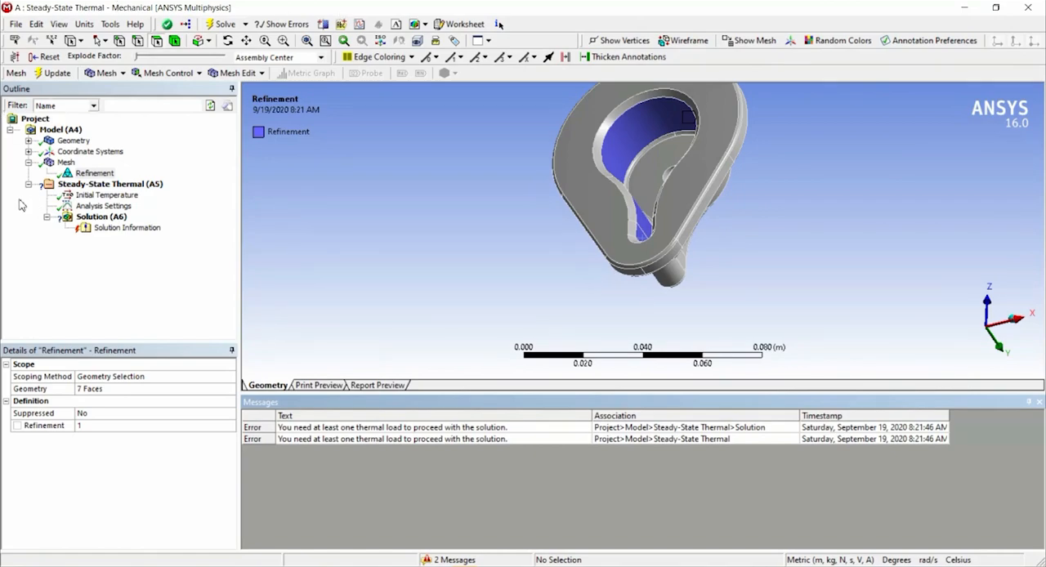
left_click(65, 163)
scroll(658, 162, "up", 5)
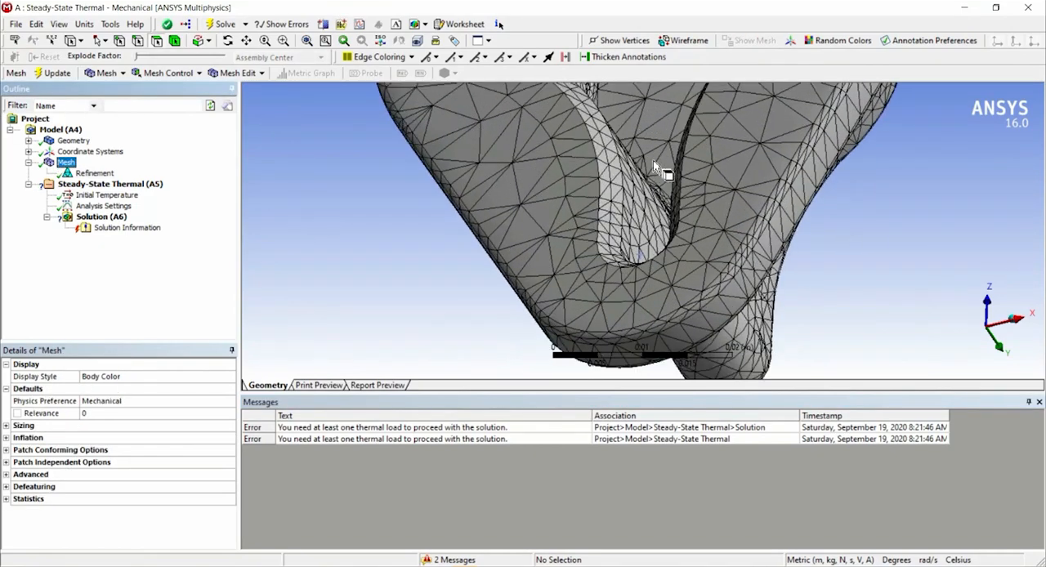
middle_click_drag(666, 188, 739, 214)
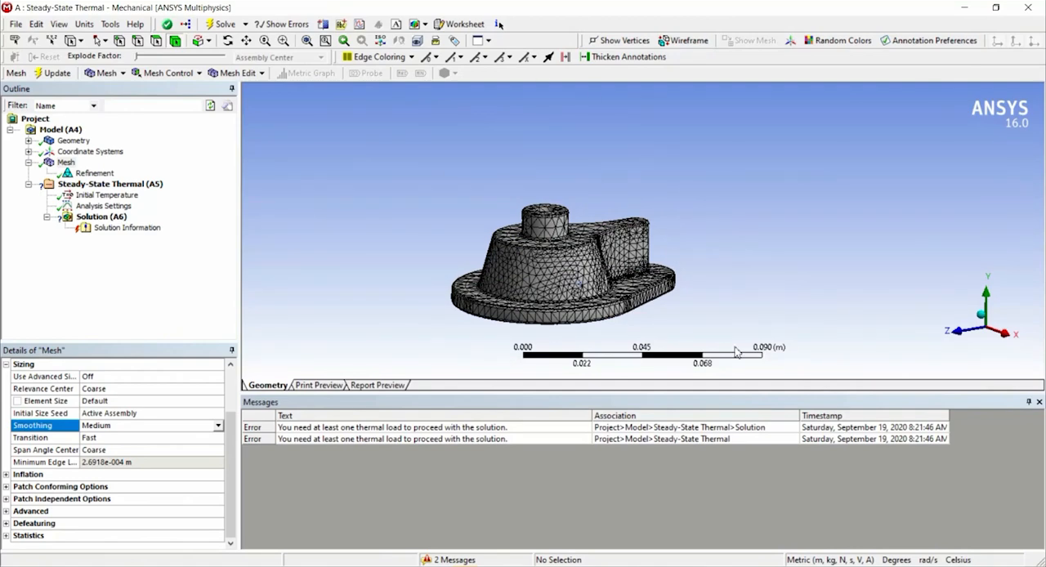
left_click(638, 255)
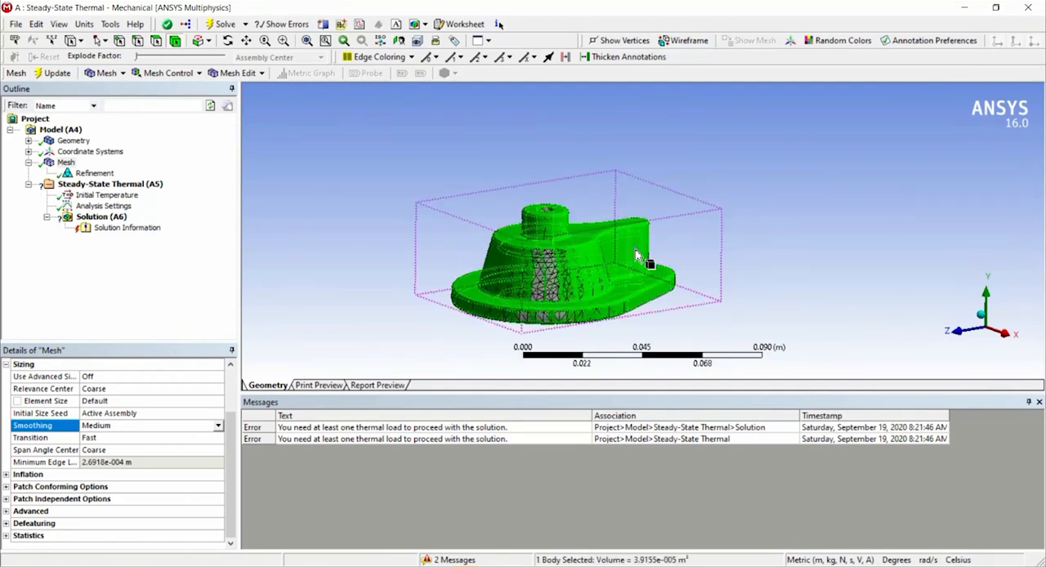
left_click(156, 41)
left_click(607, 281)
right_click(591, 224)
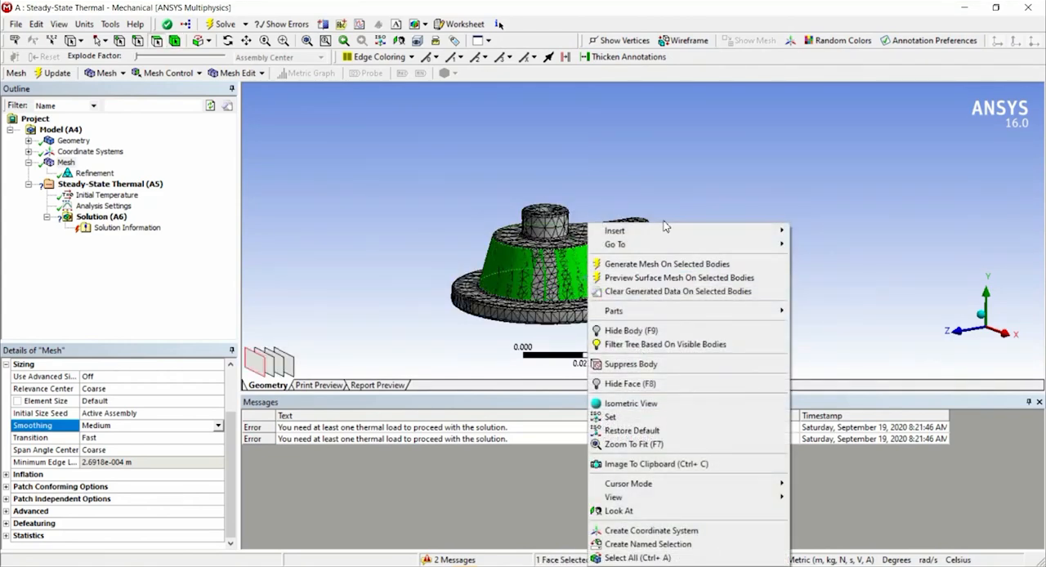
mouse_move(672, 236)
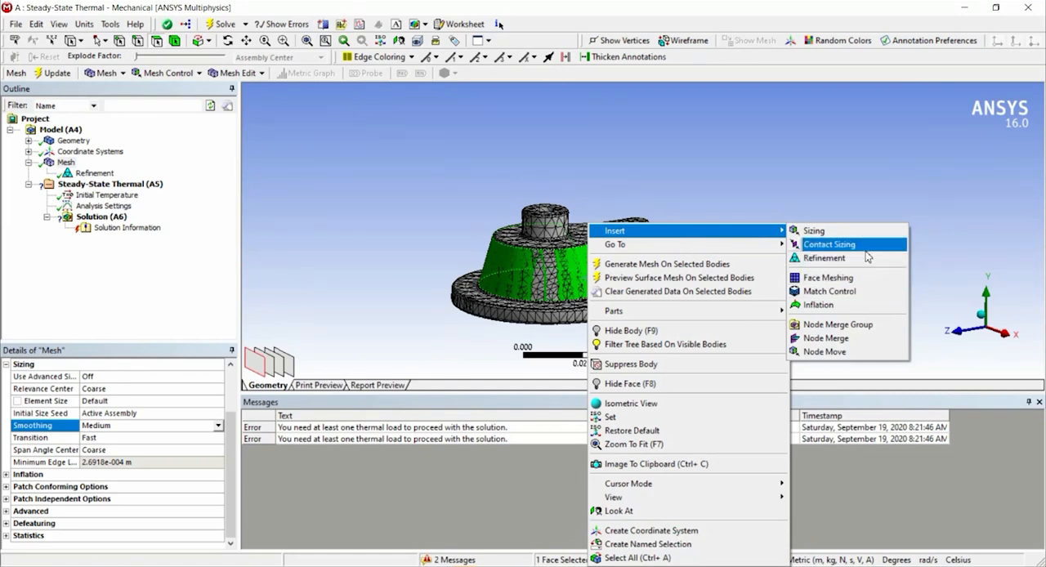
left_click(466, 163)
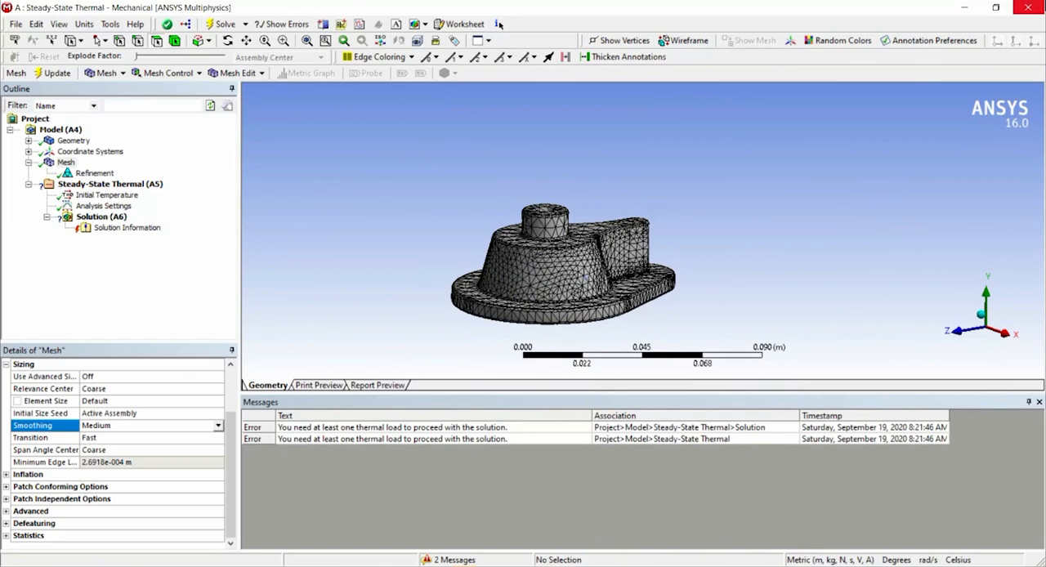
Close Mechanical and open the Setup of the Steady-State Thermal system from the Workbench project.
left_click(1031, 8)
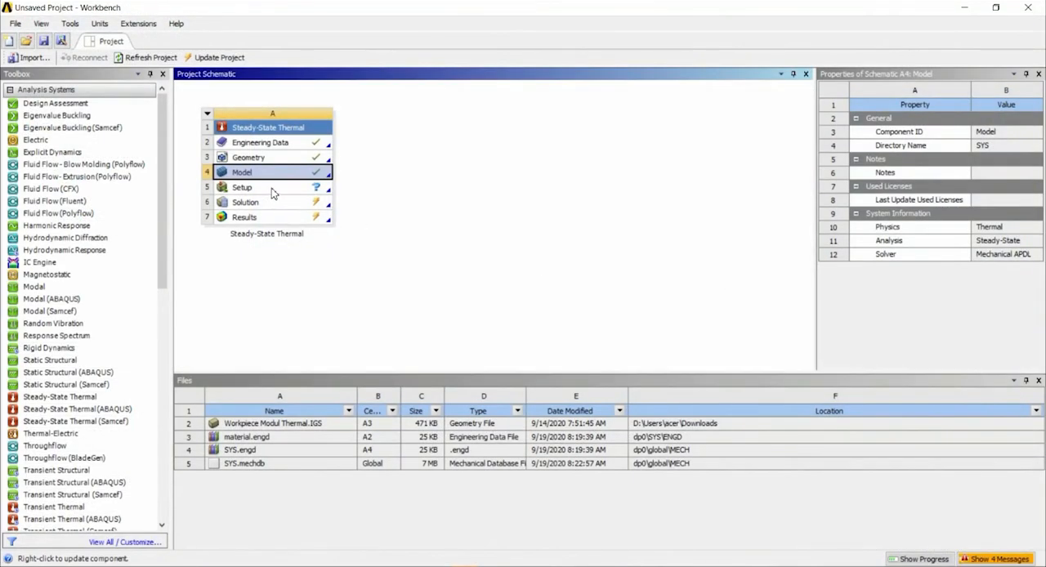
double_click(272, 191)
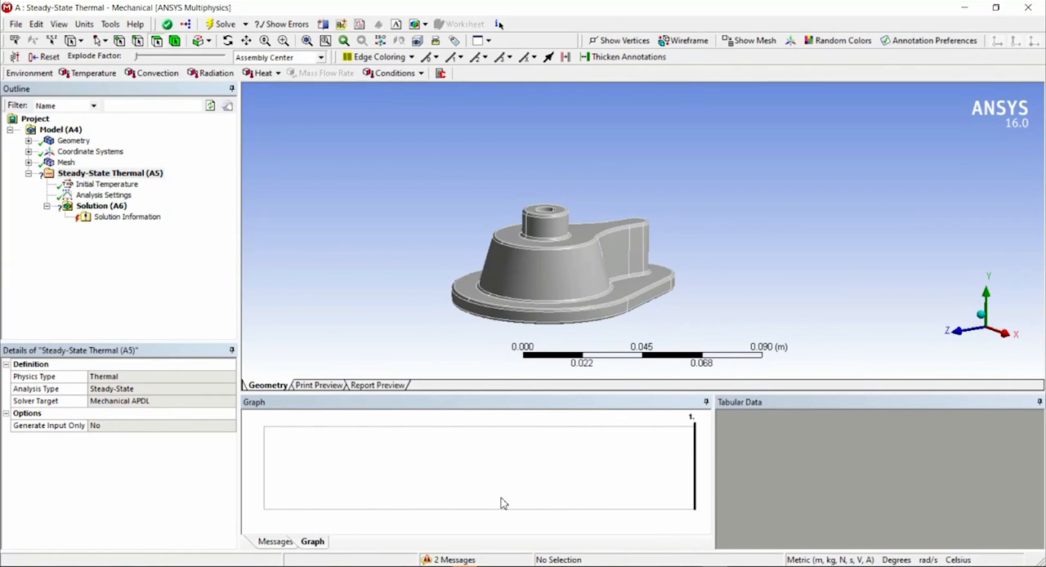
Switch to Modul Thermal Analysis.pdf in Adobe Reader to read the Workshop 6.1 assumptions for the thermal loads.
left_click(342, 566)
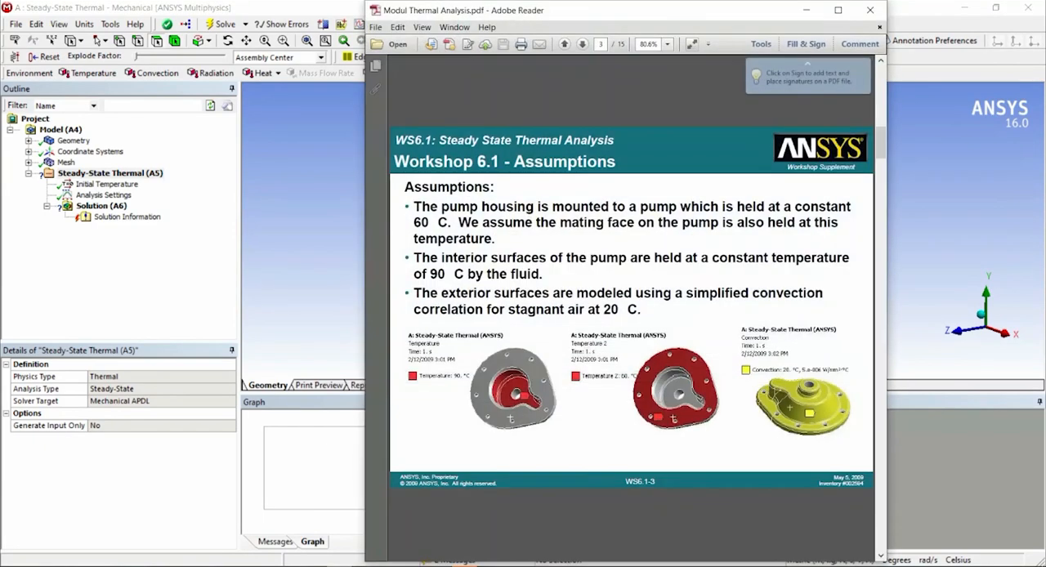